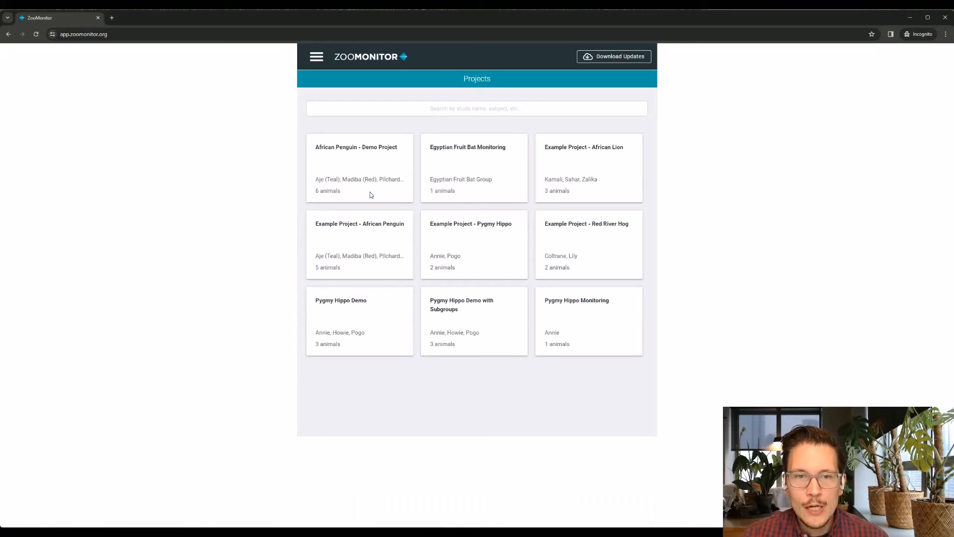
Create a new session in the Pygmy Hippo Demo project with only Annie (F) kept as a focal subject
left_click(372, 307)
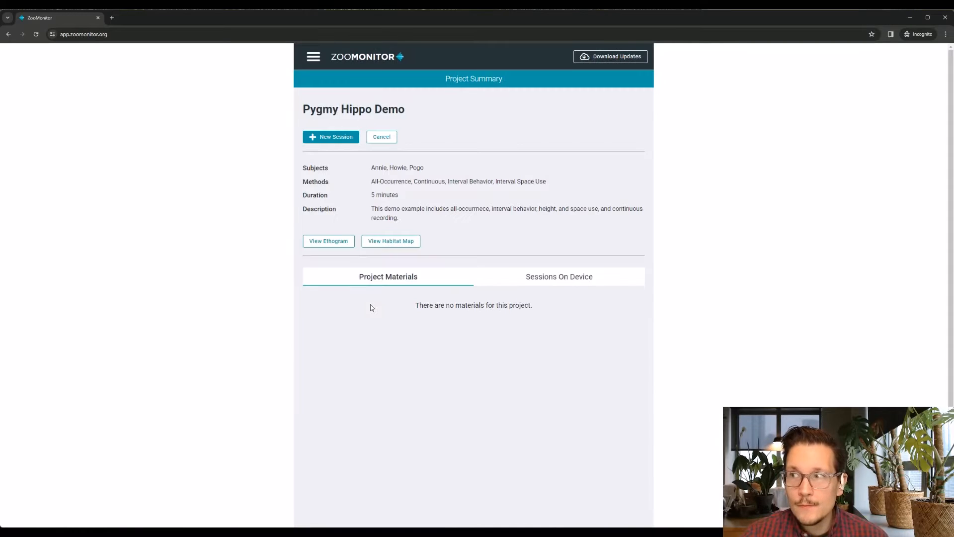
left_click(345, 137)
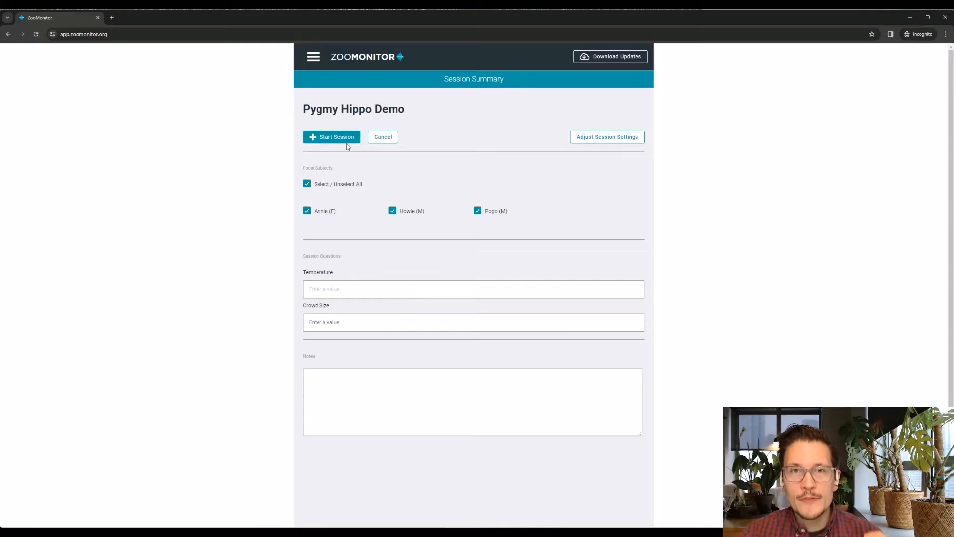
left_click(402, 213)
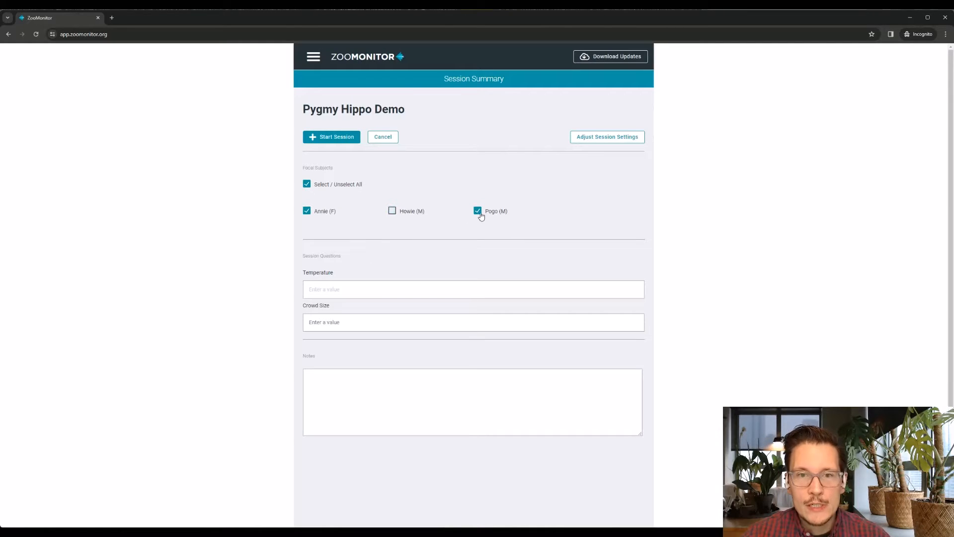
left_click(478, 213)
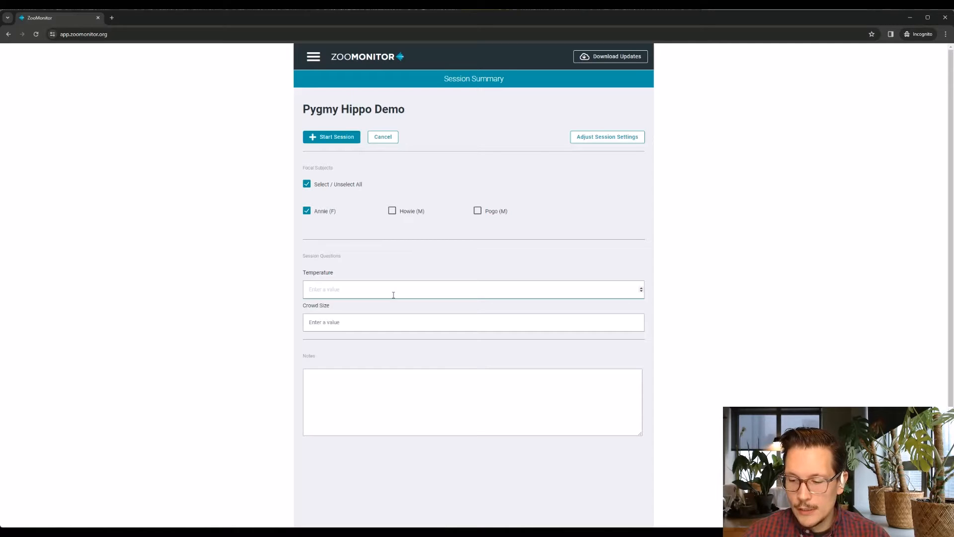
Answer the session questions with temperature 30 and crowd size 0, and start the observation session
type("30")
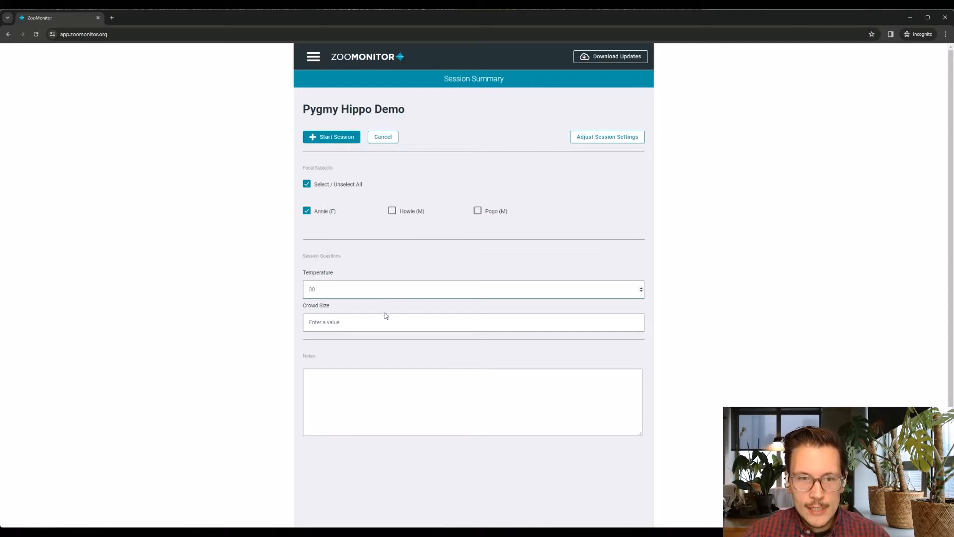
left_click(349, 322)
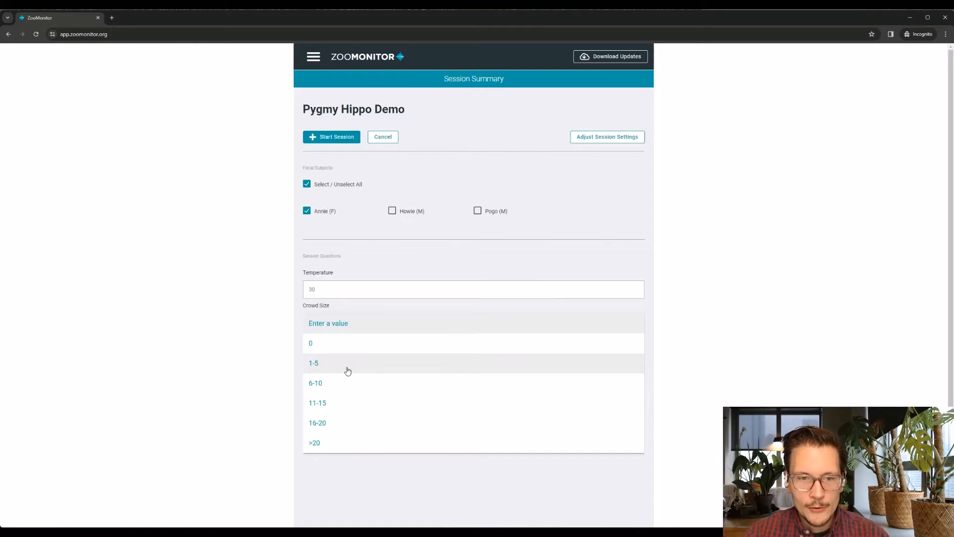
left_click(351, 347)
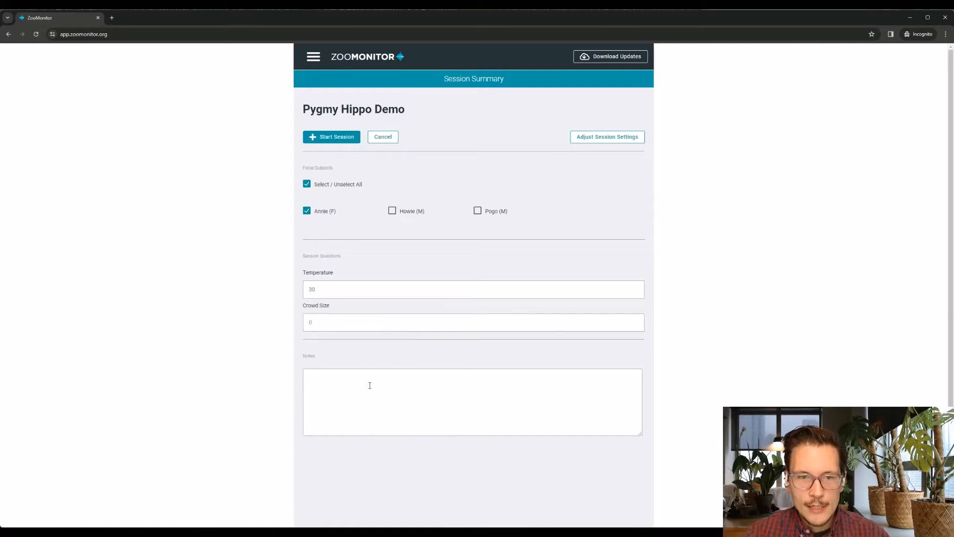
left_click(330, 137)
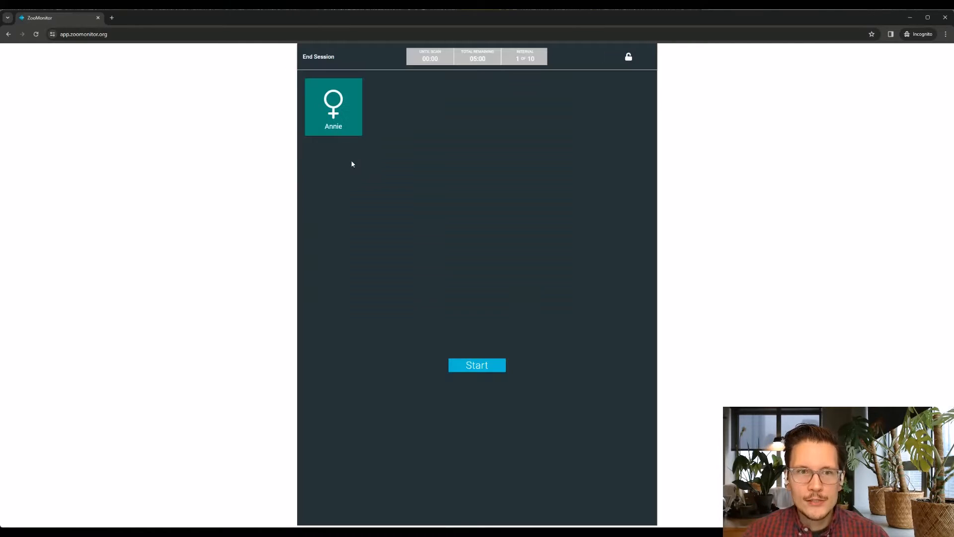
left_click(491, 364)
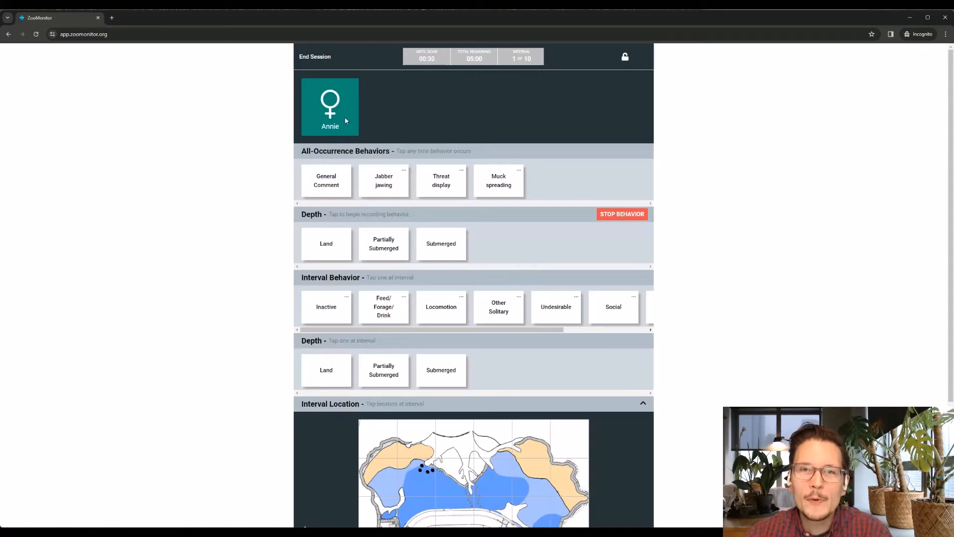
Record Annie's continuous depth as Land, Partially Submerged and Submerged in turn, stop that behavior, and log four Jabber jawing occurrences
left_click(345, 120)
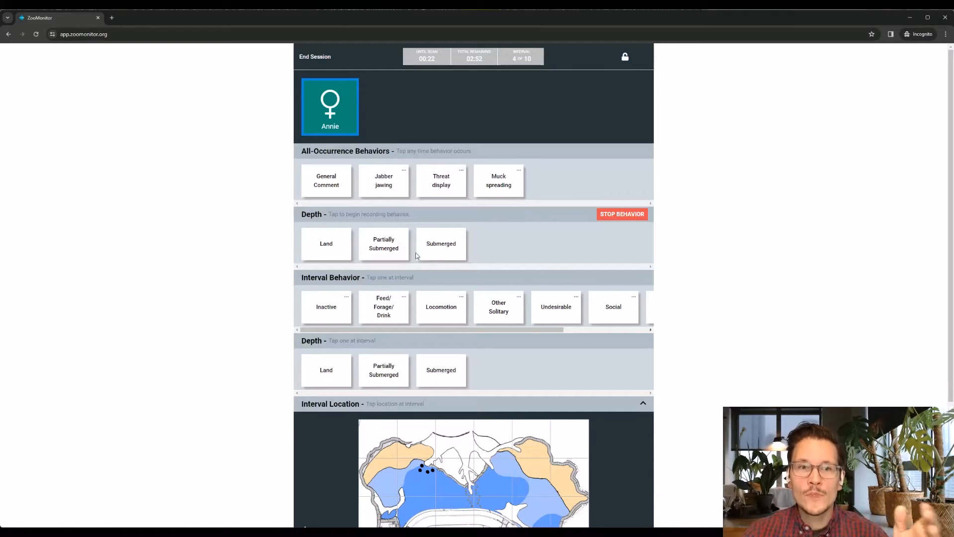
left_click(331, 250)
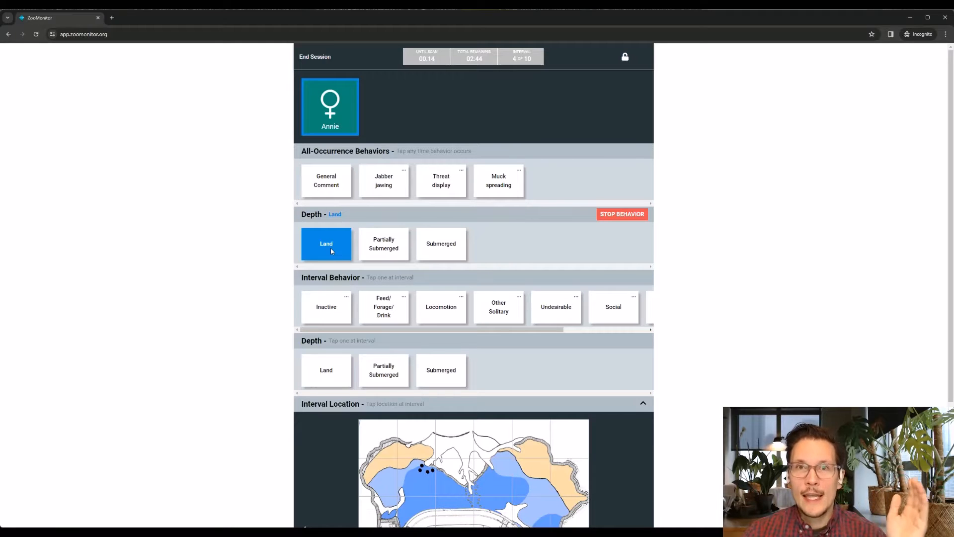
left_click(378, 247)
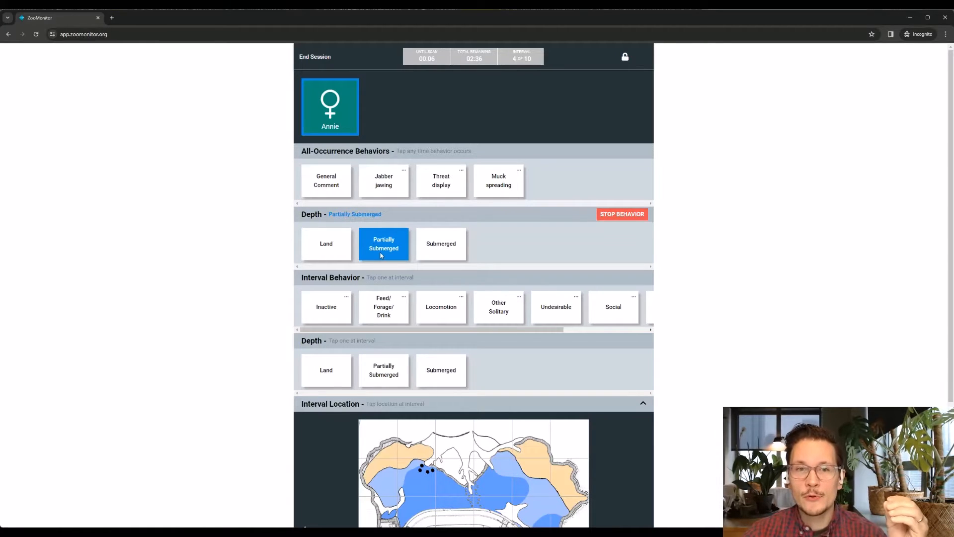
left_click(450, 240)
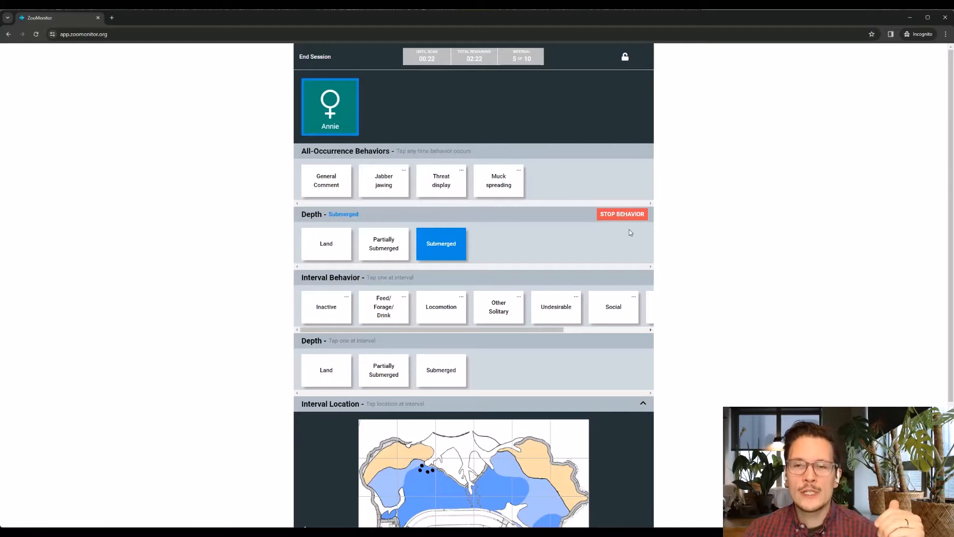
left_click(612, 219)
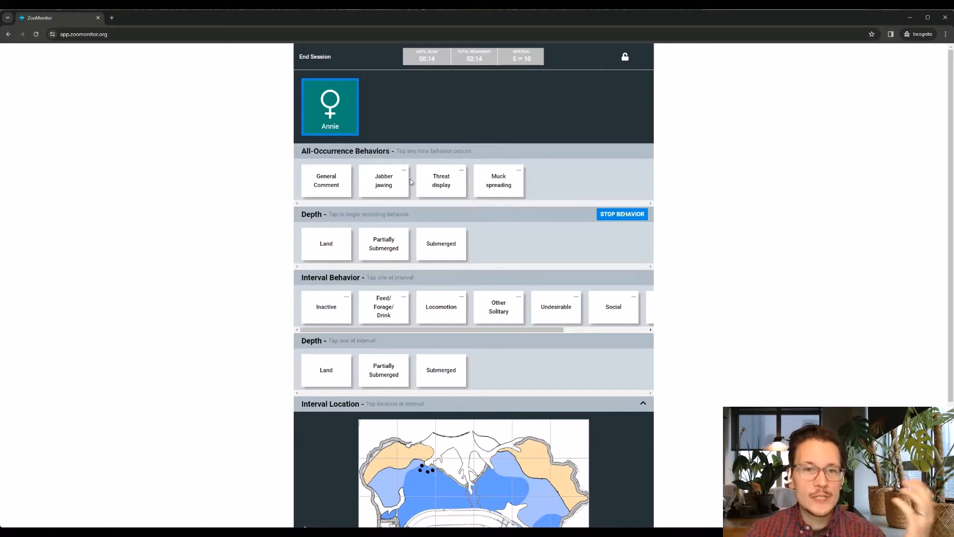
left_click(383, 182)
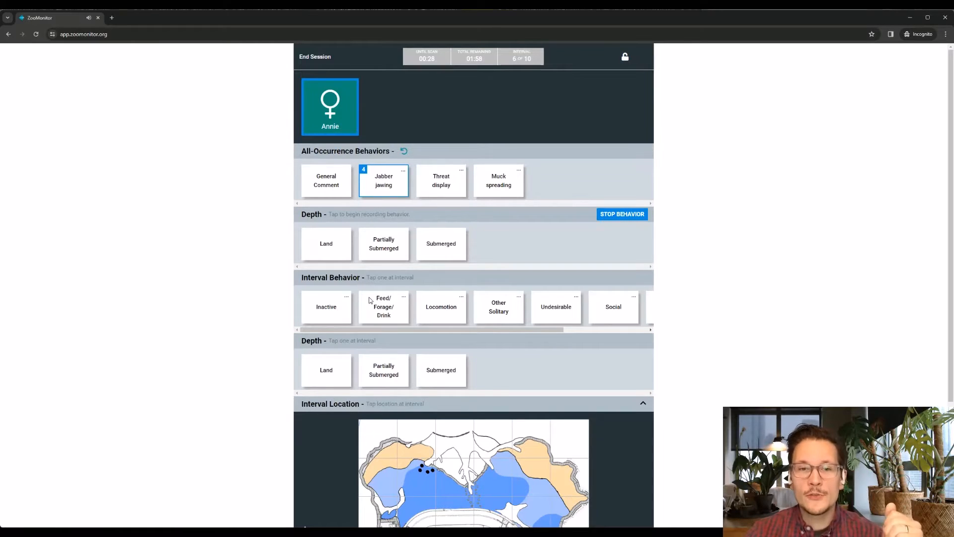
Record Annie's interval scan as Inactive with Alert (head up), depth Land, located on the habitat map's upper-left tan land area
left_click(330, 317)
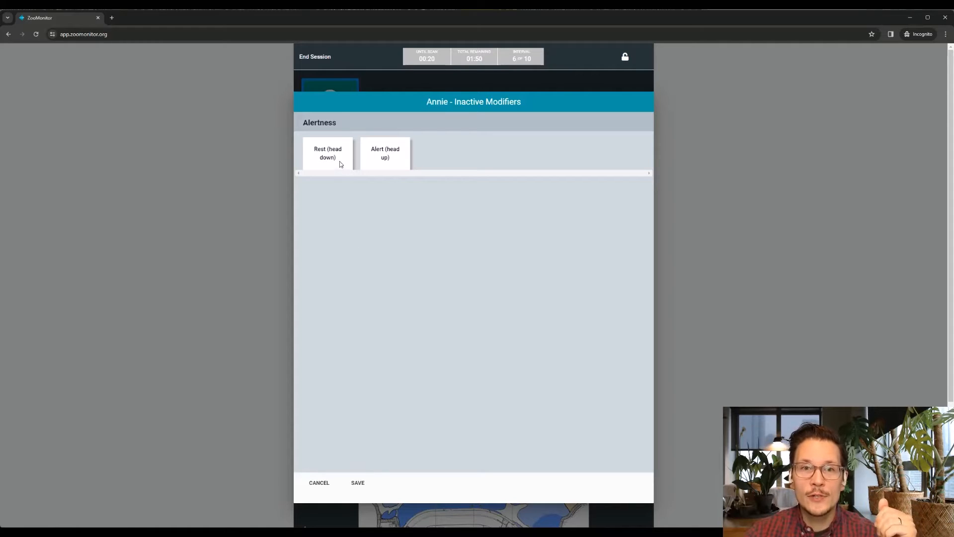
left_click(393, 158)
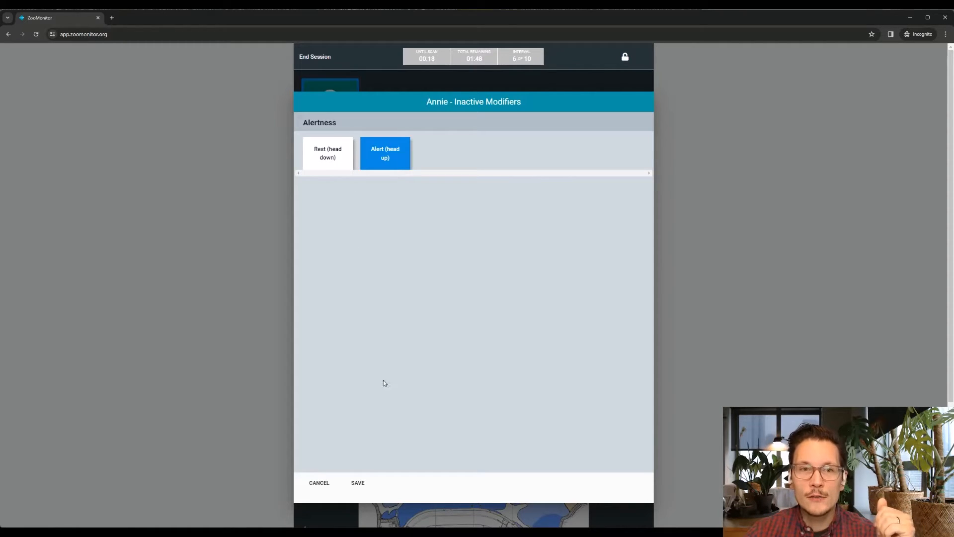
left_click(356, 482)
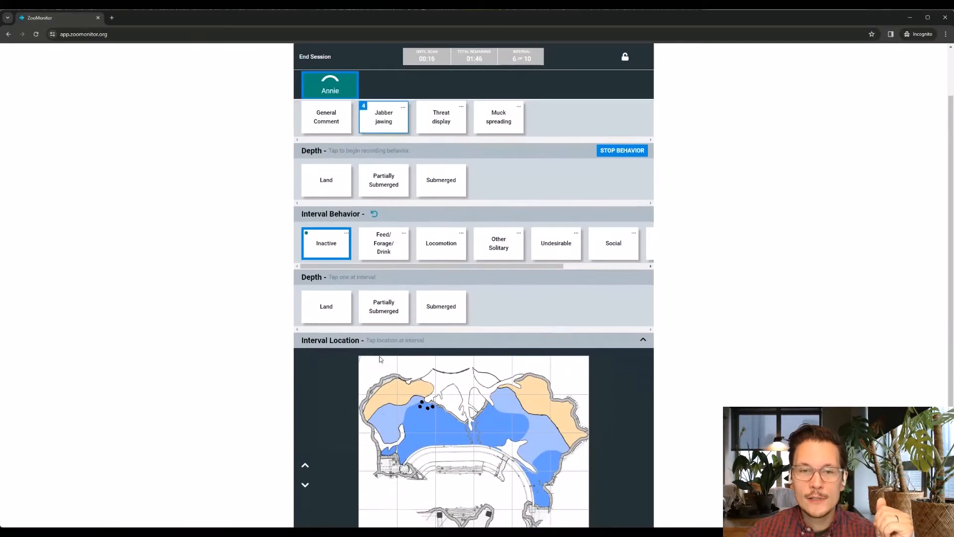
scroll(380, 356, "down", 1)
left_click(397, 342)
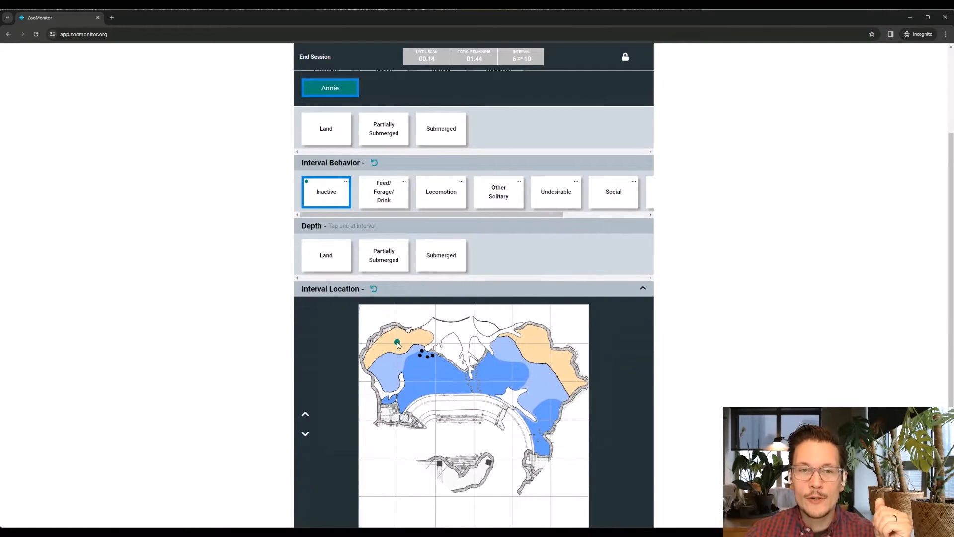
left_click(342, 257)
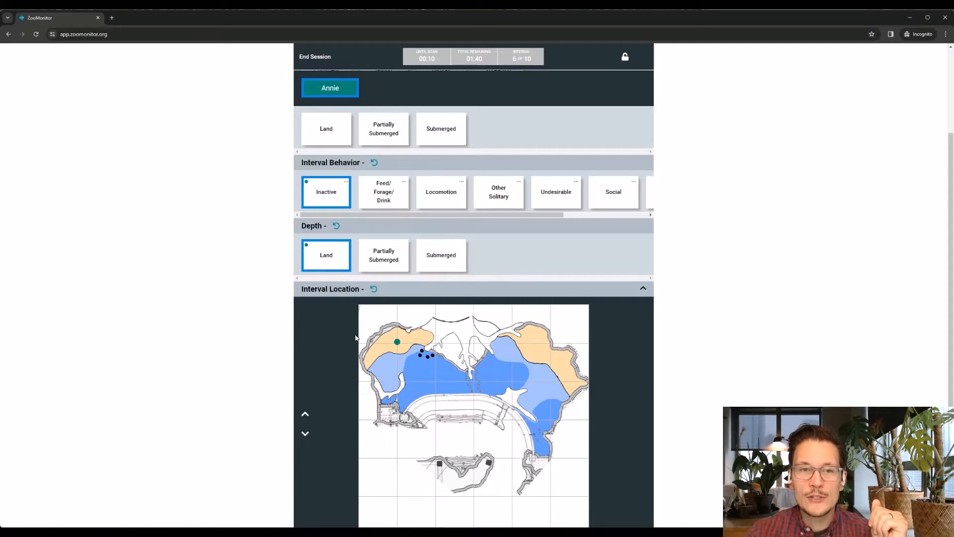
Begin continuous depth recording as Land, and log an interval scan of Locomotion at depth Land on the map's upper-left tan area
scroll(374, 254, "up", 2)
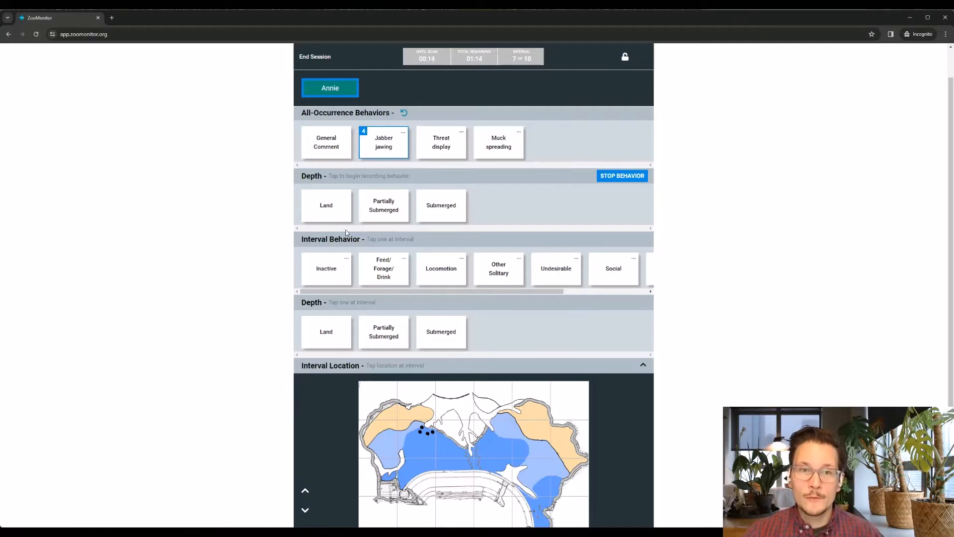
left_click(336, 217)
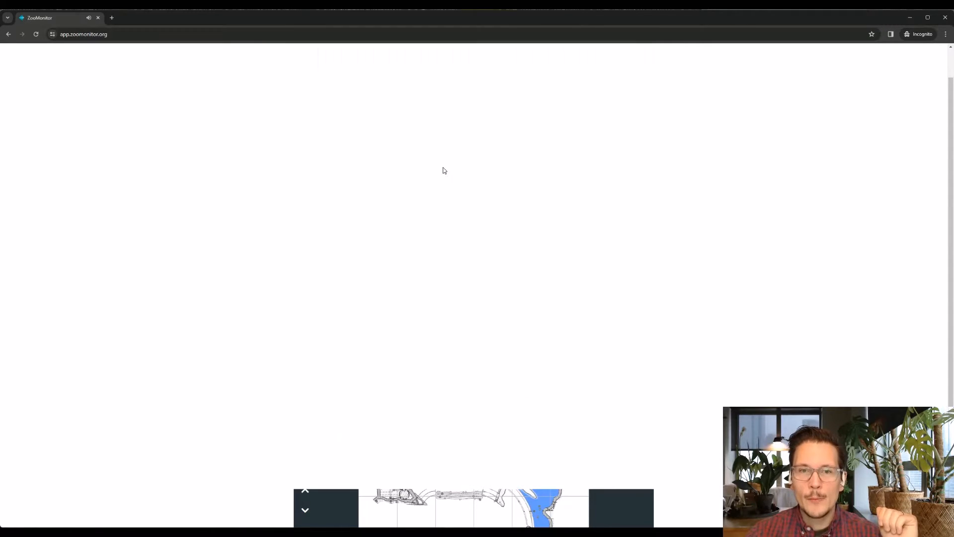
left_click(441, 271)
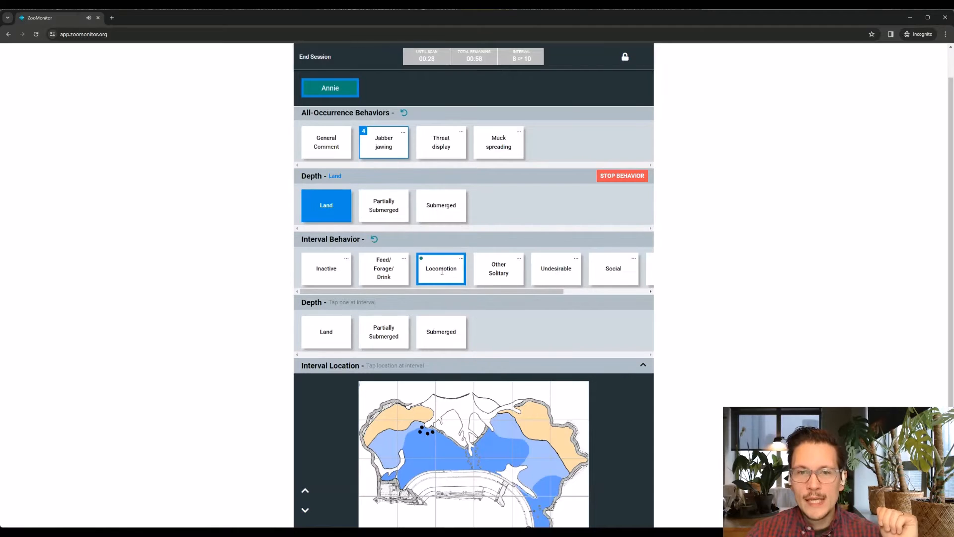
scroll(422, 315, "down", 1)
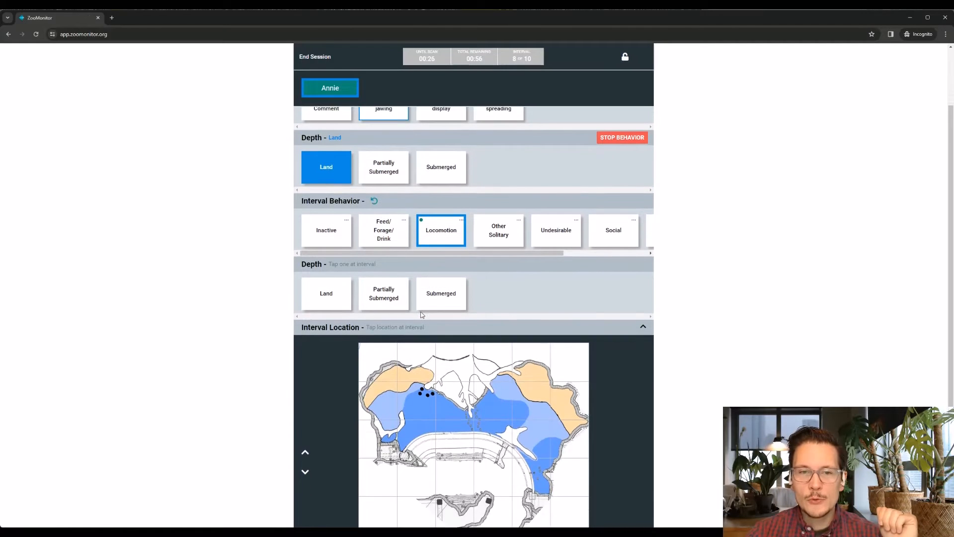
left_click(348, 292)
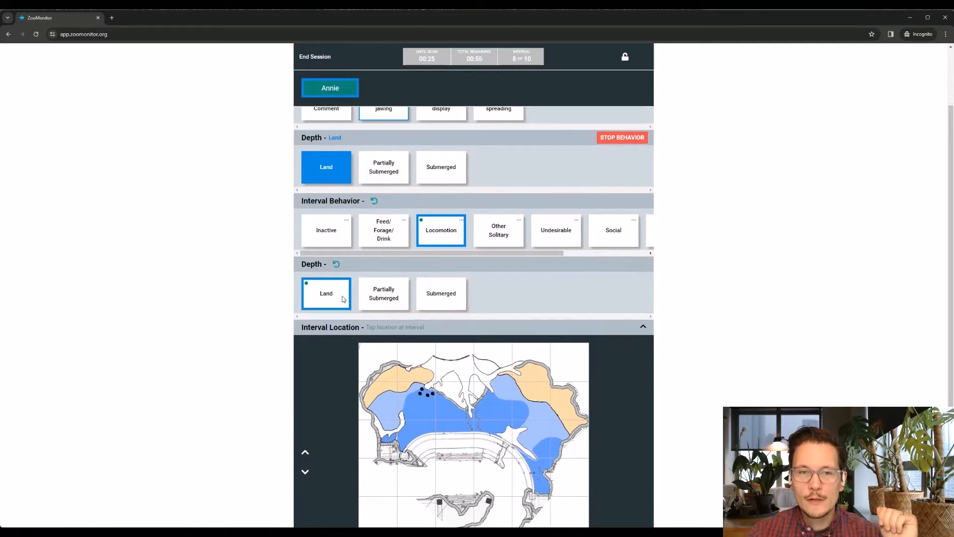
left_click(395, 376)
Read the ethogram definition of the Inactive interval behavior and close it
scroll(394, 382, "down", 2)
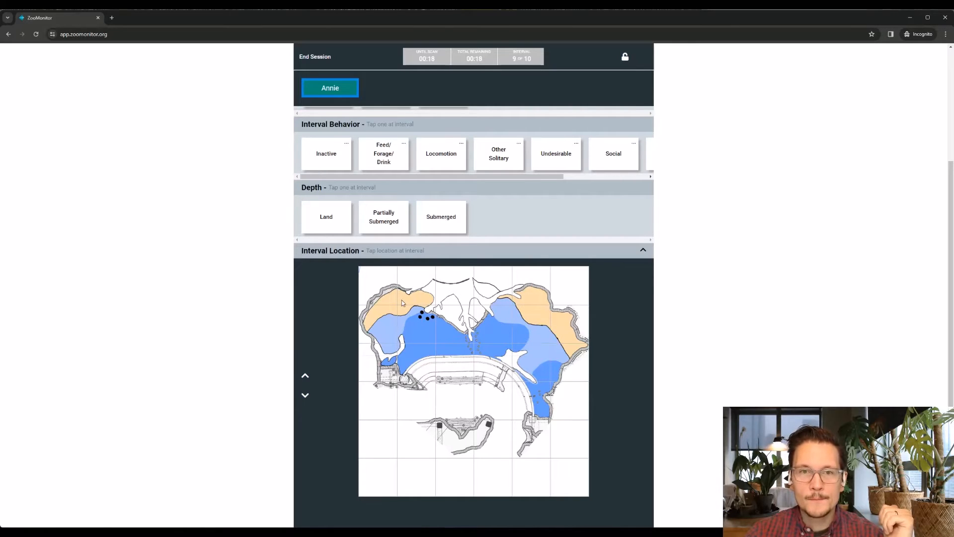
scroll(402, 300, "up", 1)
scroll(394, 249, "up", 2)
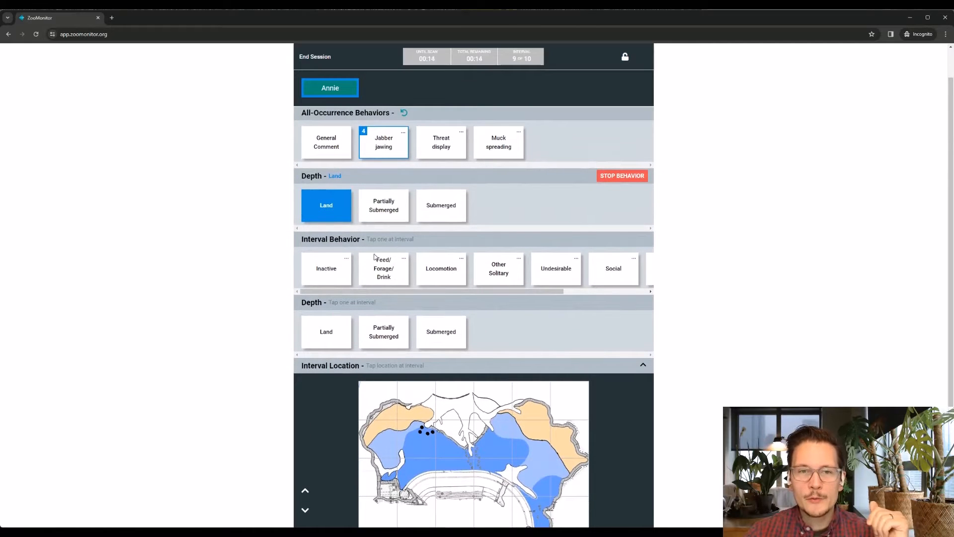
left_click(346, 260)
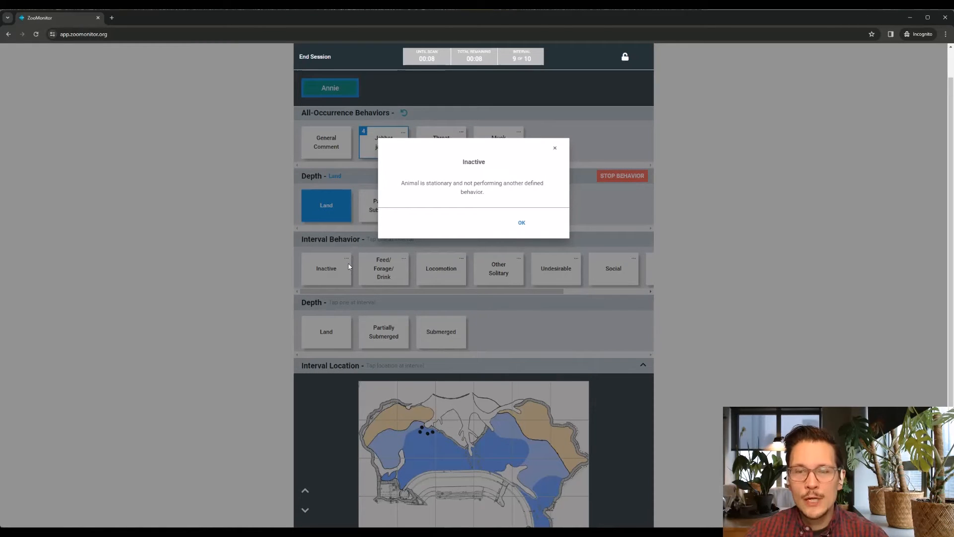
left_click(521, 223)
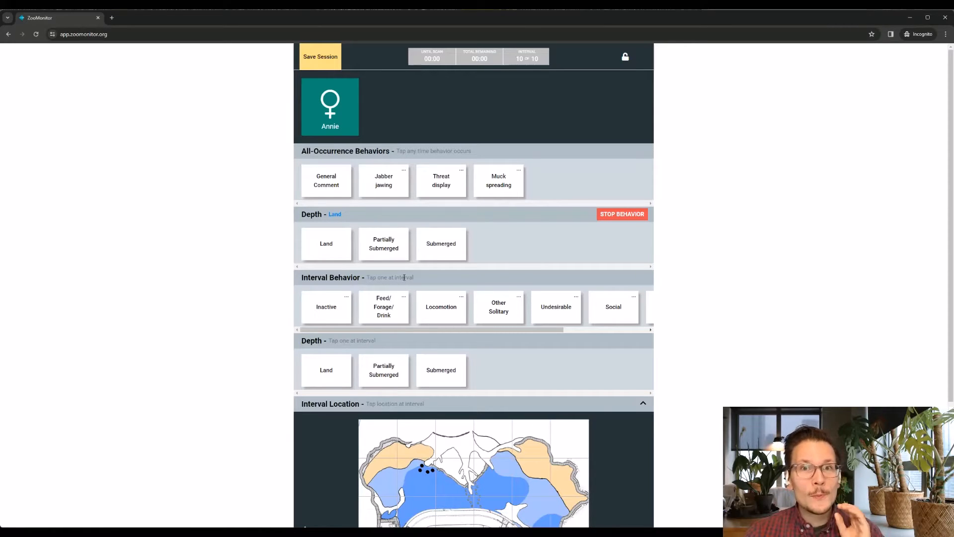
Record Annie's final interval scan as Inactive with Alert (head up), depth Land, located on the map's upper-left tan land area
left_click(336, 121)
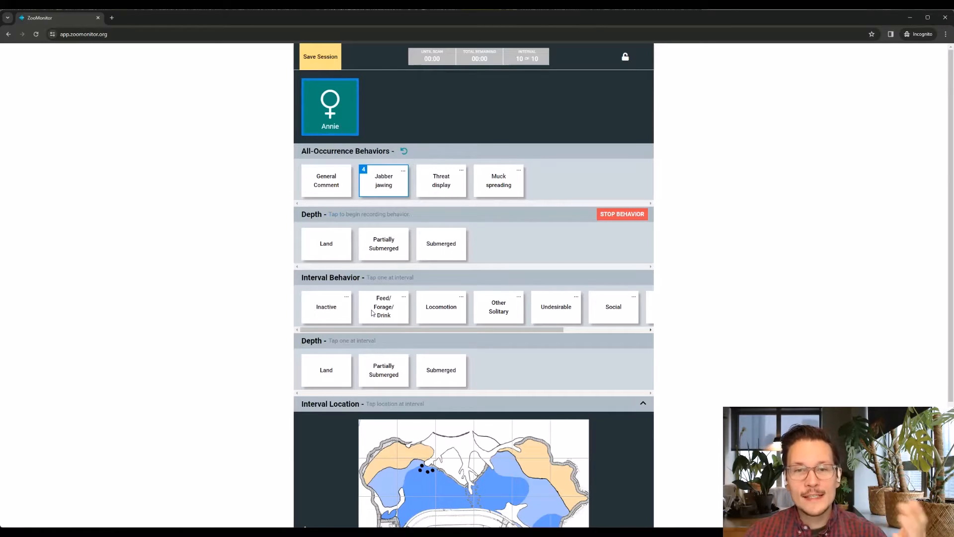
left_click(327, 312)
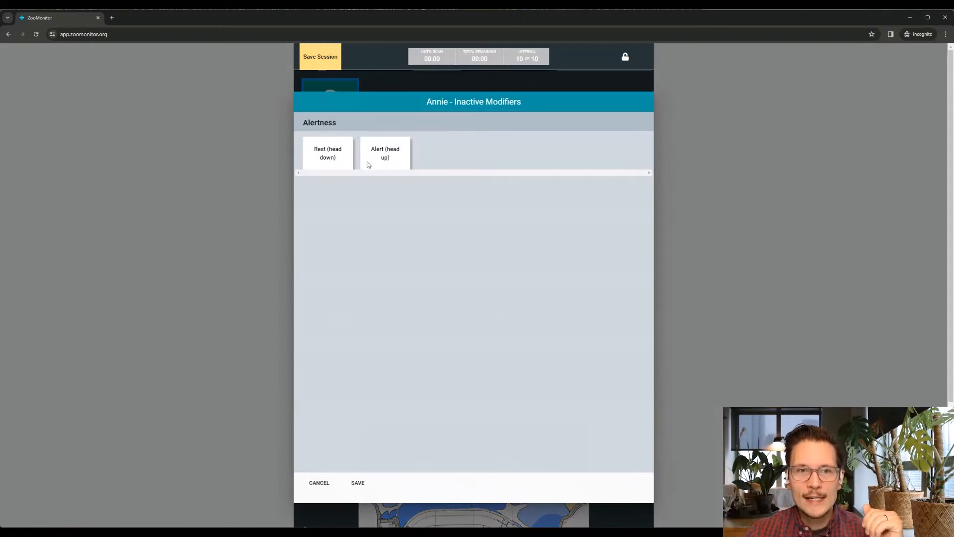
left_click(376, 155)
left_click(358, 483)
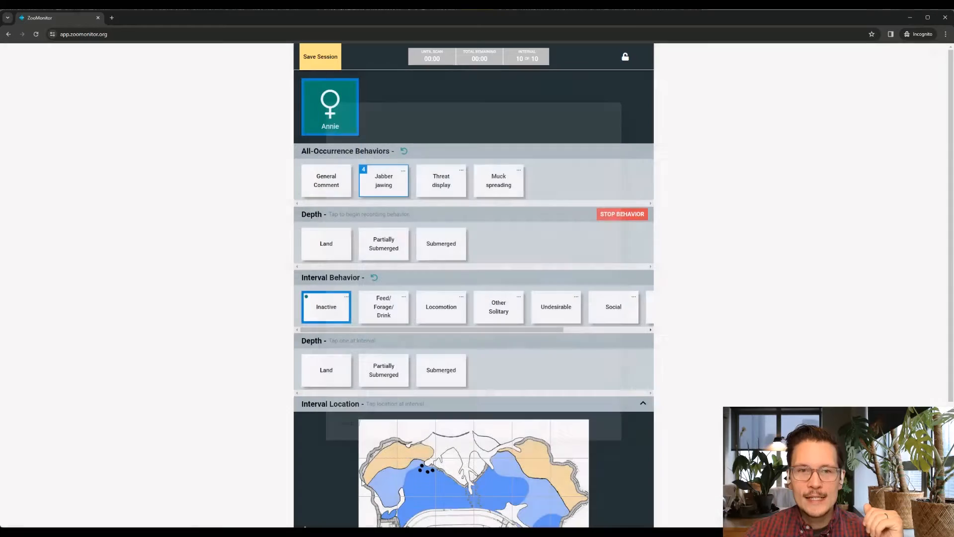
scroll(425, 374, "down", 3)
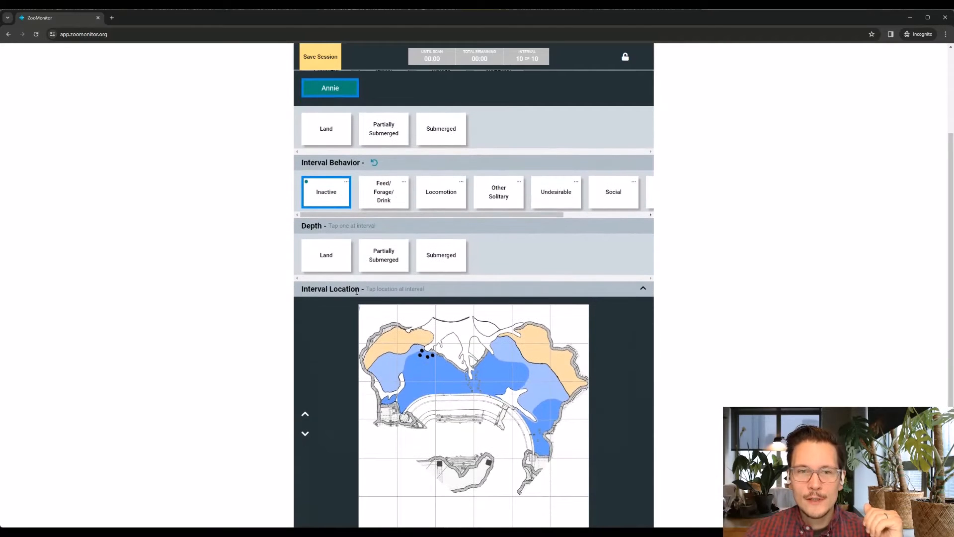
left_click(336, 262)
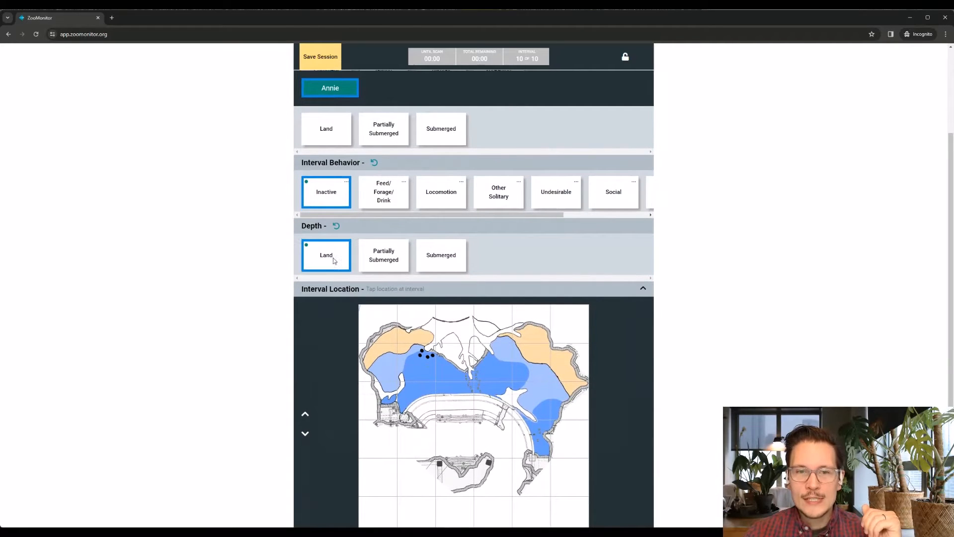
left_click(385, 343)
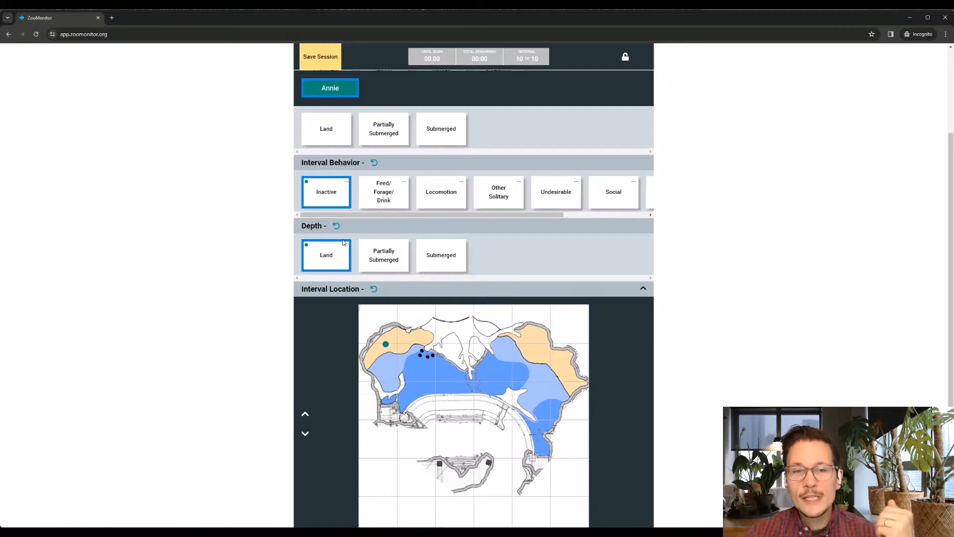
Try to record continuous depth Partially Submerged and another Jabber jawing occurrence in the ended session, dismissing both notices
scroll(387, 334, "up", 3)
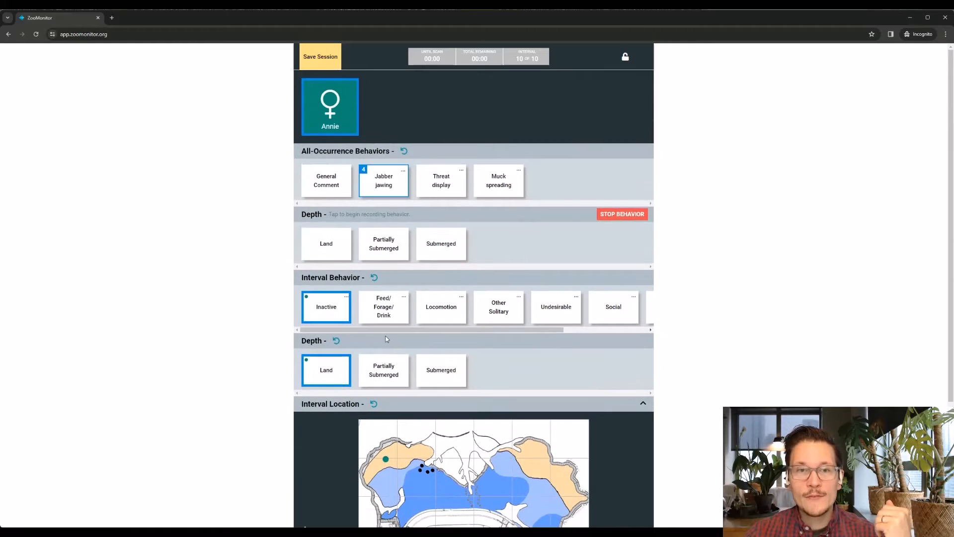
left_click(385, 247)
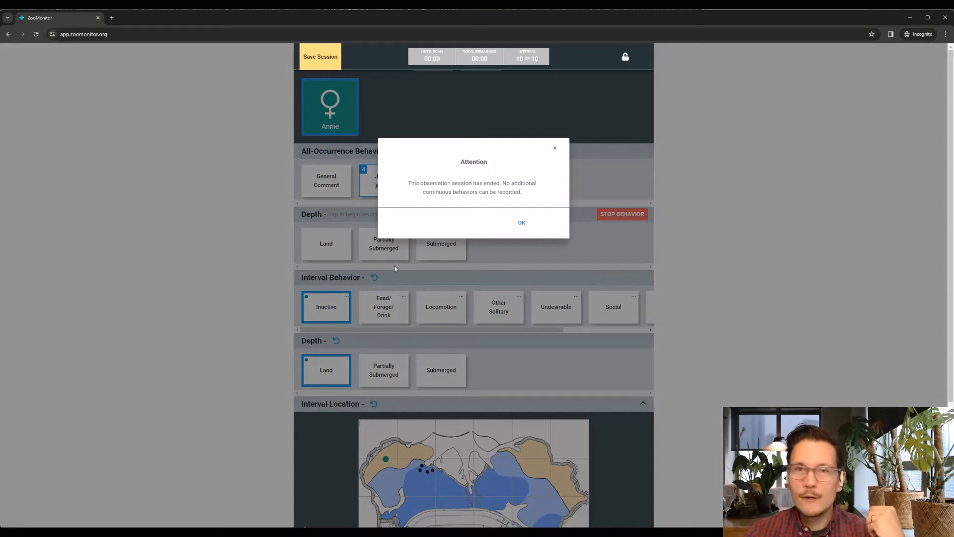
left_click(521, 222)
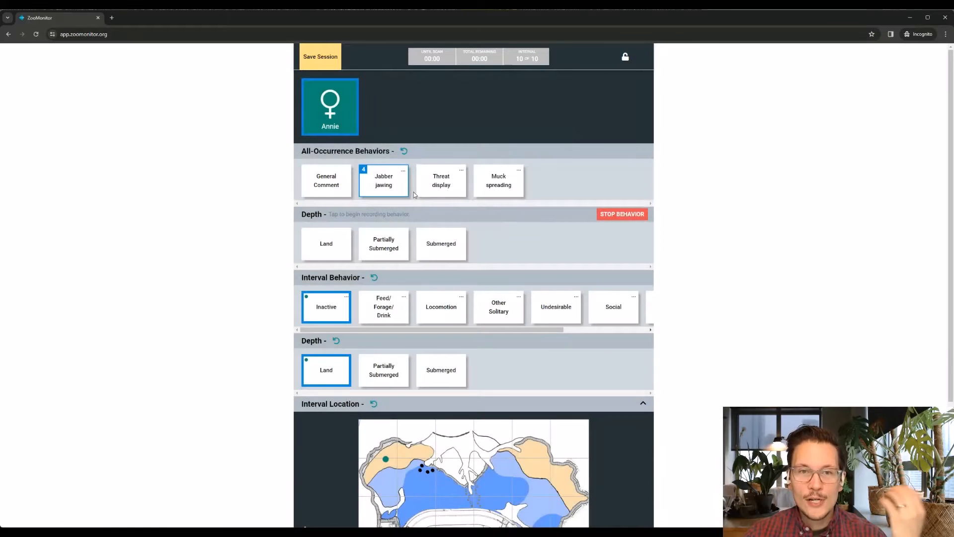
left_click(393, 183)
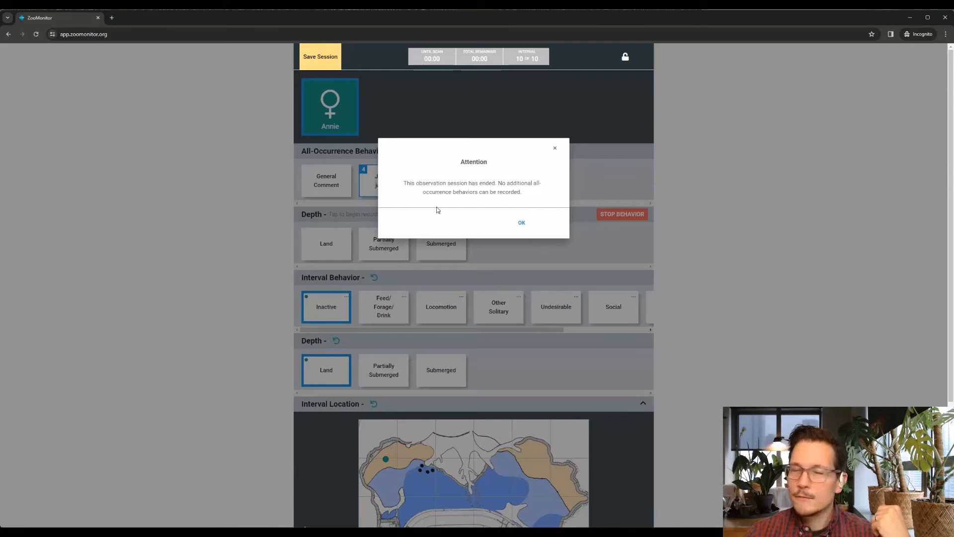
left_click(522, 224)
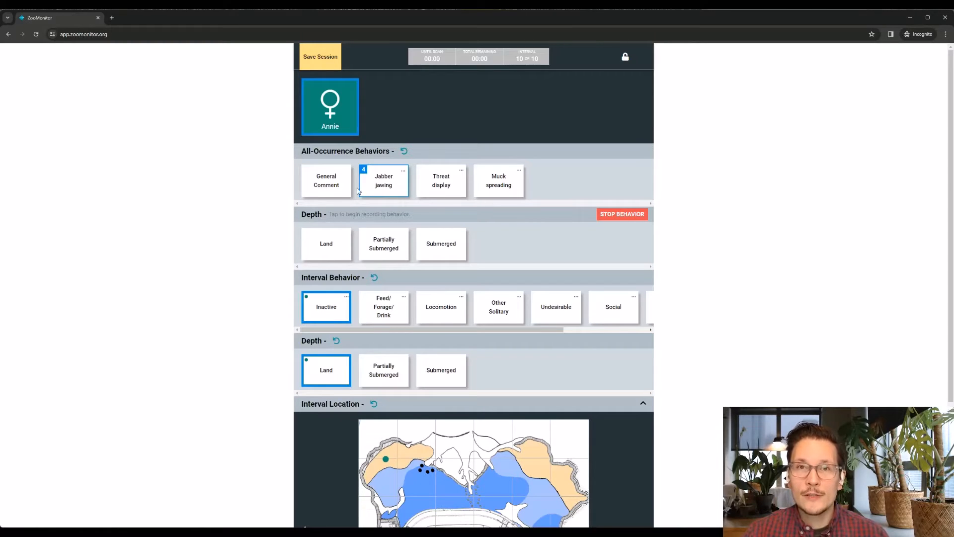
Review the Alertness modifier on Annie's Inactive interval behavior and cancel without changing it
scroll(445, 257, "down", 2)
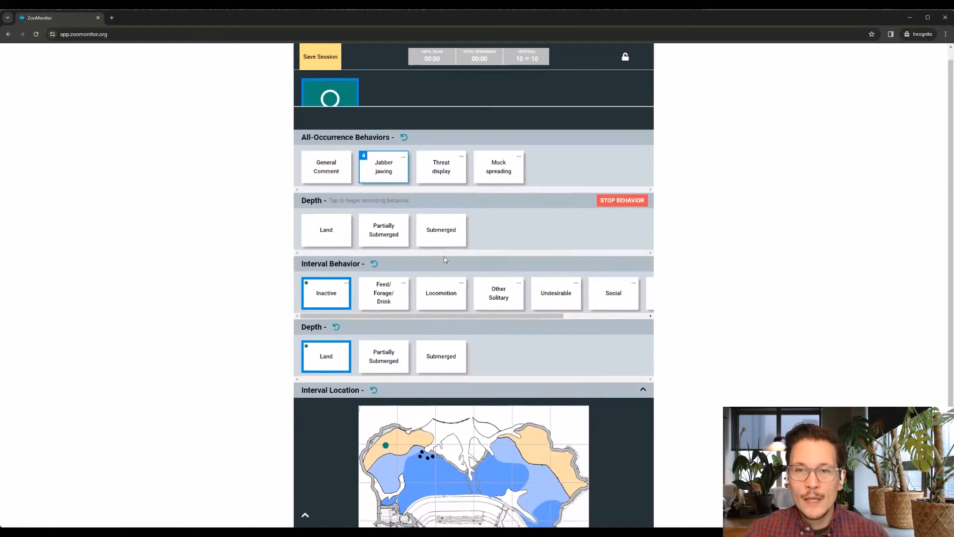
scroll(444, 256, "up", 2)
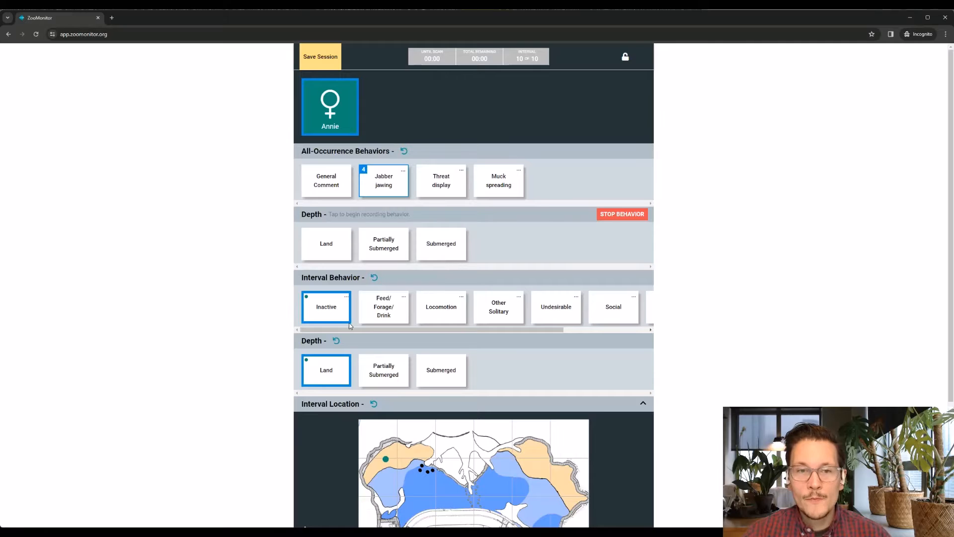
left_click(339, 309)
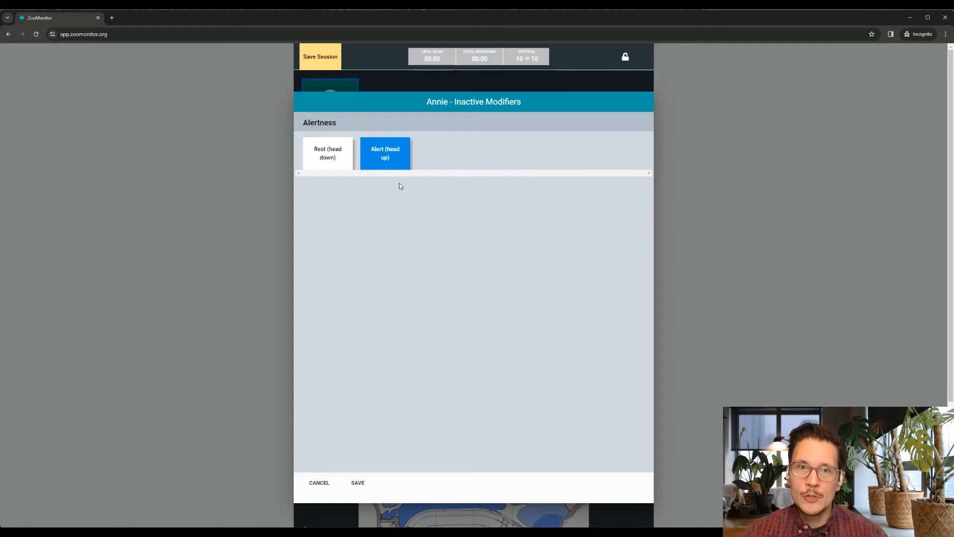
left_click(319, 483)
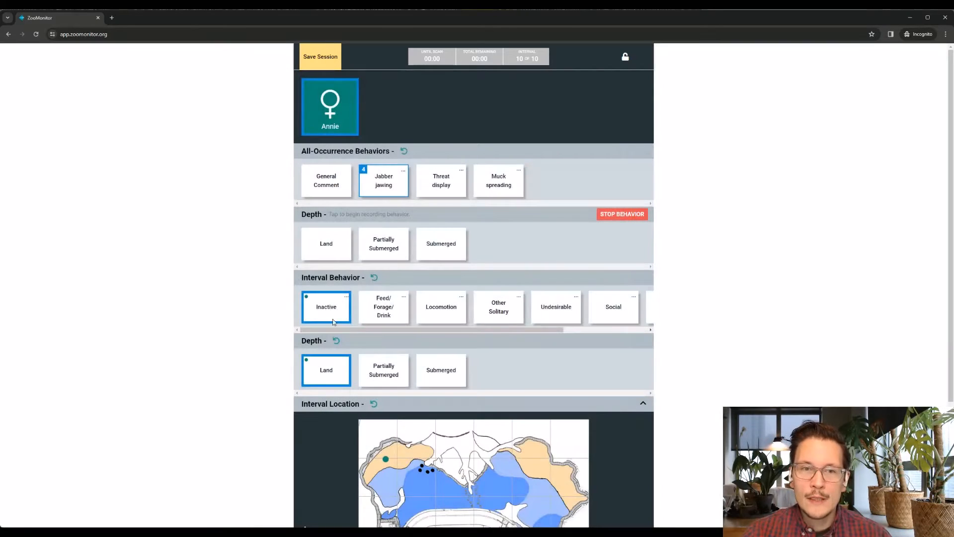
Change Annie's interval behavior to Feed/Forage/Drink, try Inactive and Locomotion as alternatives, and return to Feed/Forage/Drink
left_click(383, 310)
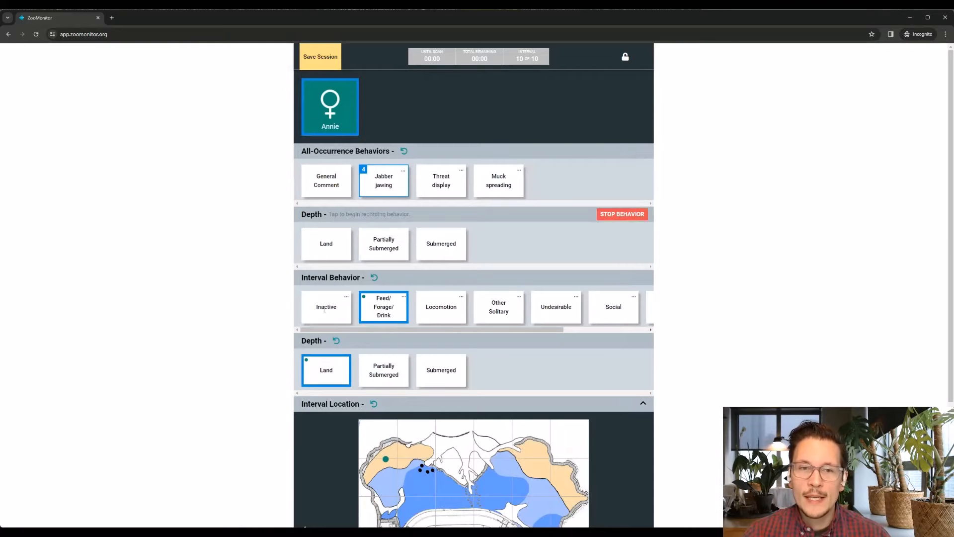
left_click(336, 308)
left_click(321, 483)
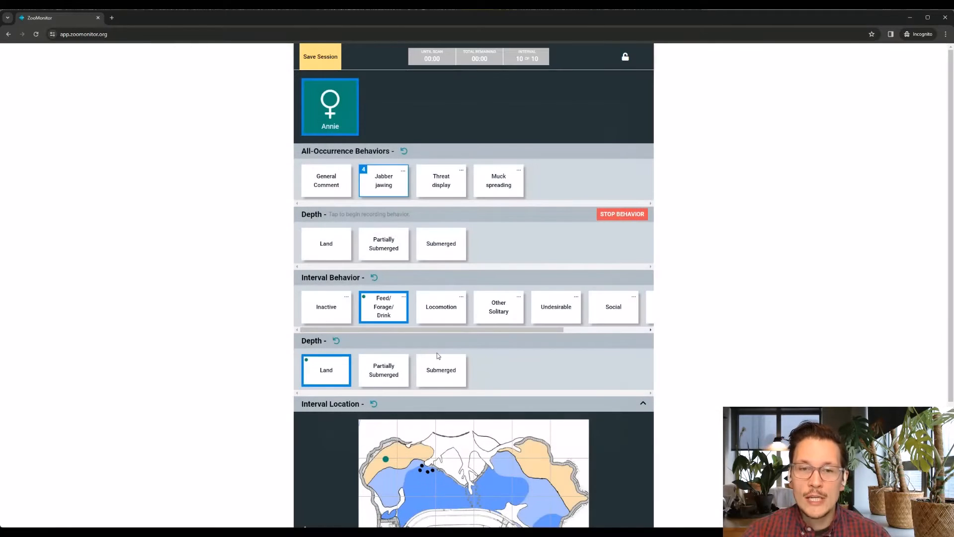
left_click(441, 310)
left_click(441, 314)
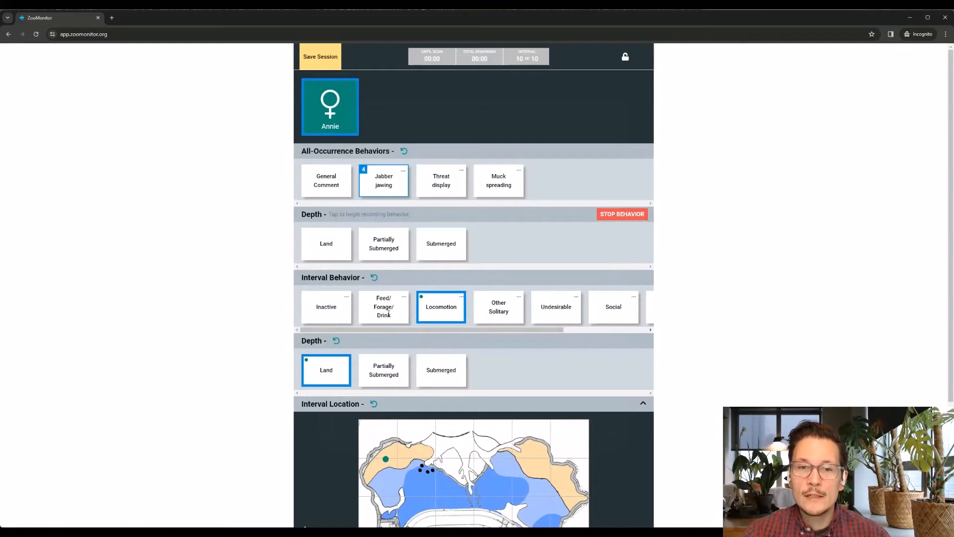
left_click(389, 314)
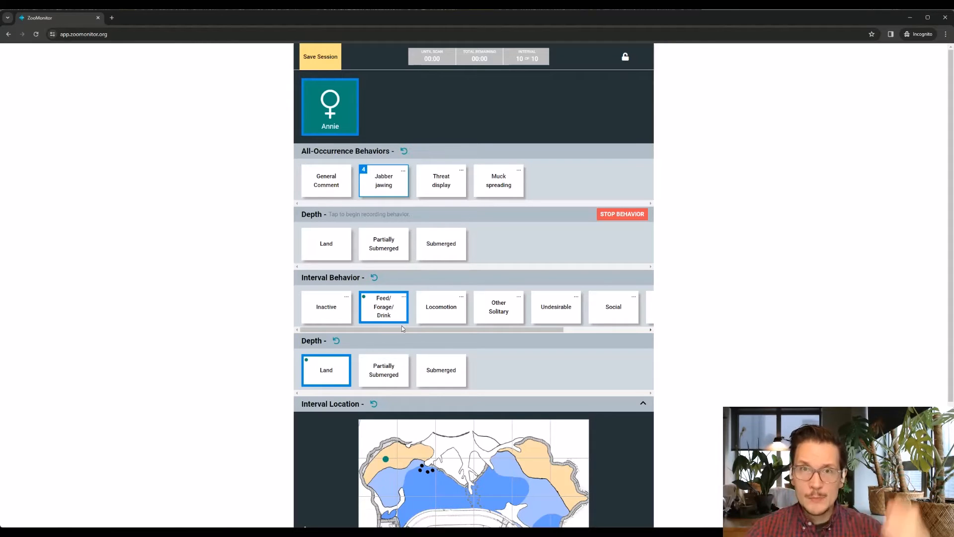
Try selecting both Rest (head down) and Alert (head up) as Inactive modifiers, deselect both and cancel
left_click(341, 319)
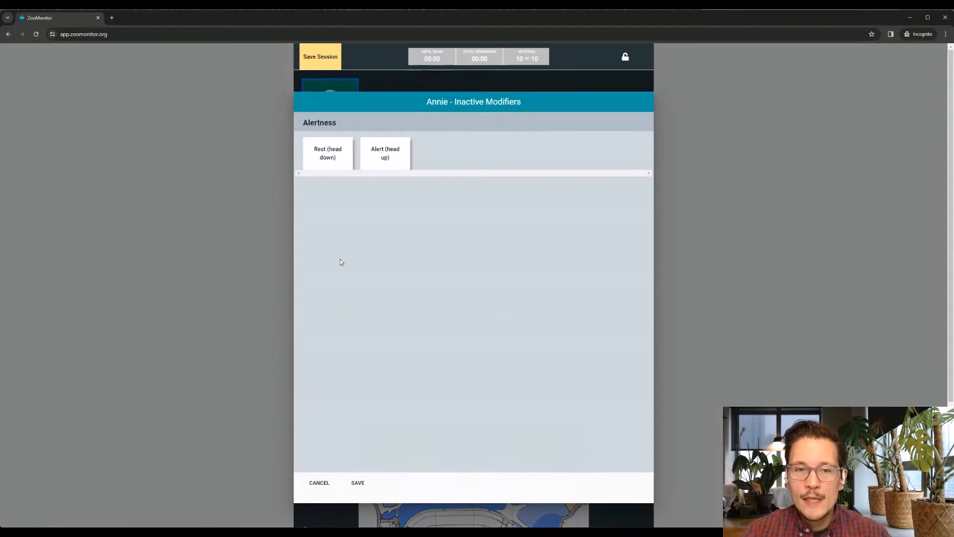
left_click(334, 157)
left_click(377, 155)
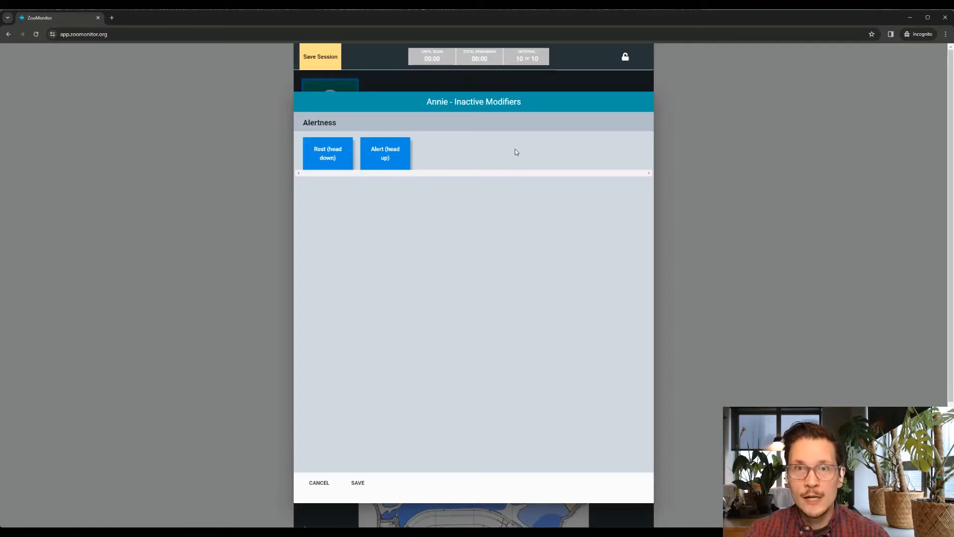
left_click(385, 156)
left_click(338, 158)
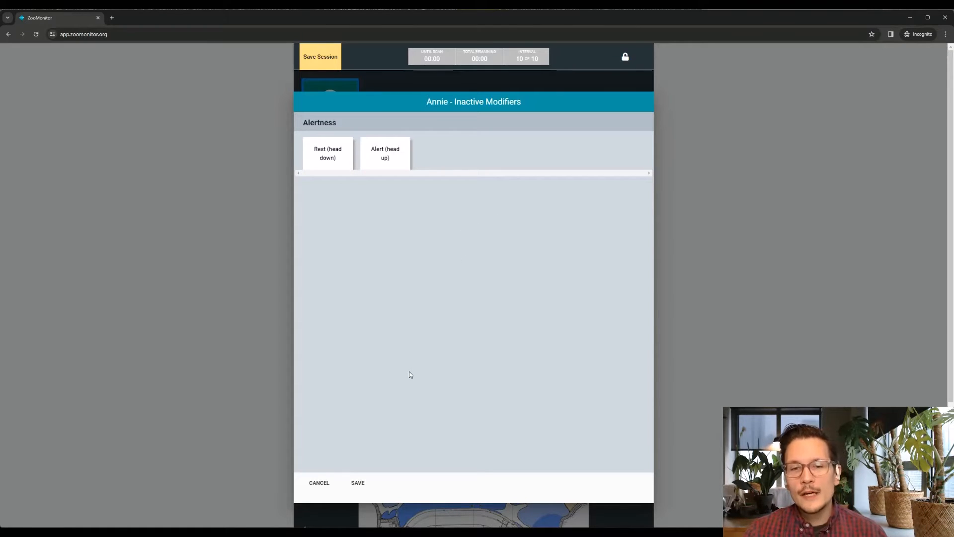
left_click(320, 484)
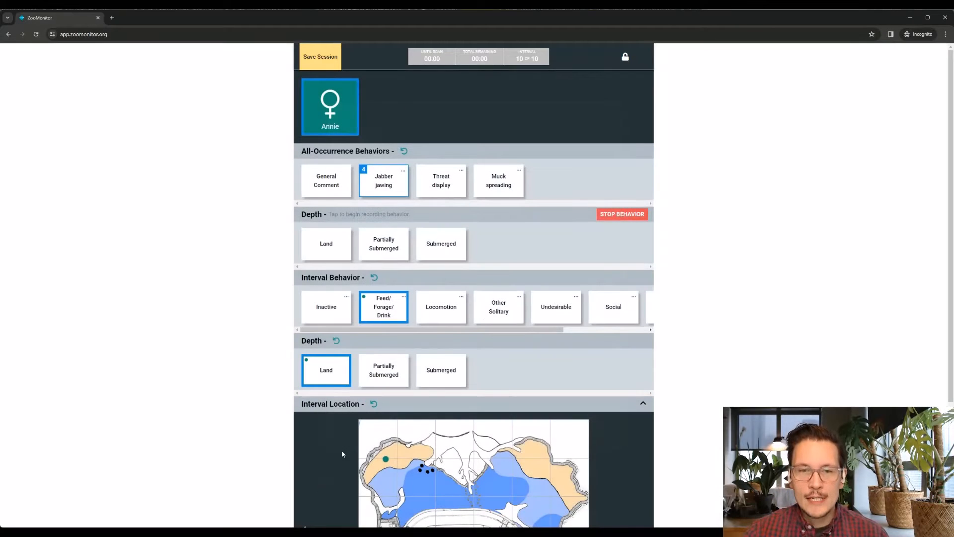
Examine the modifier options of the Social interval behavior twice, cancelling each time
left_click(598, 311)
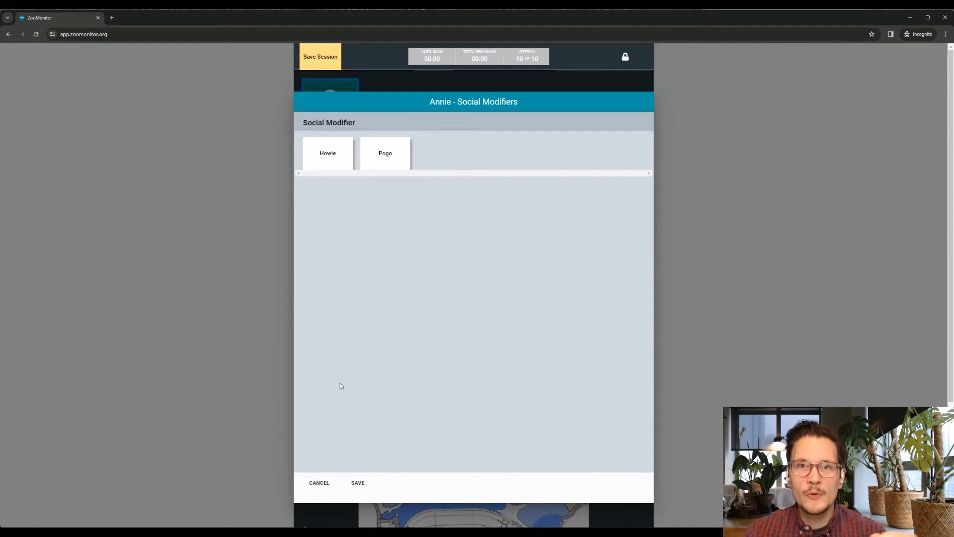
left_click(319, 484)
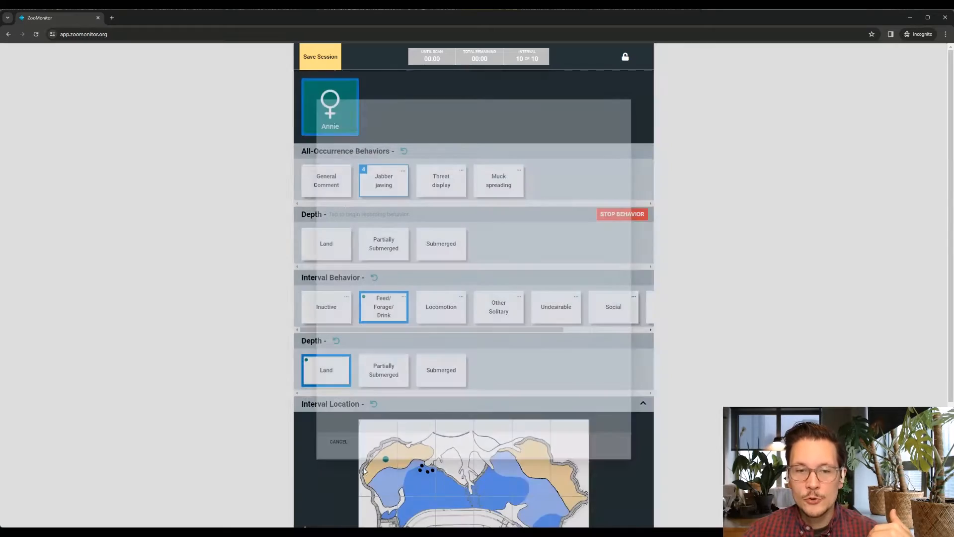
left_click(615, 316)
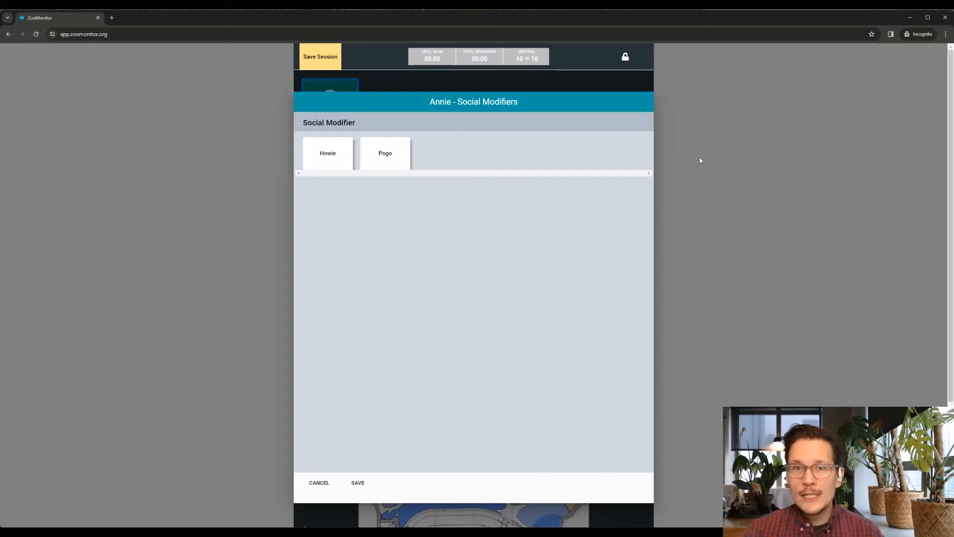
left_click(319, 482)
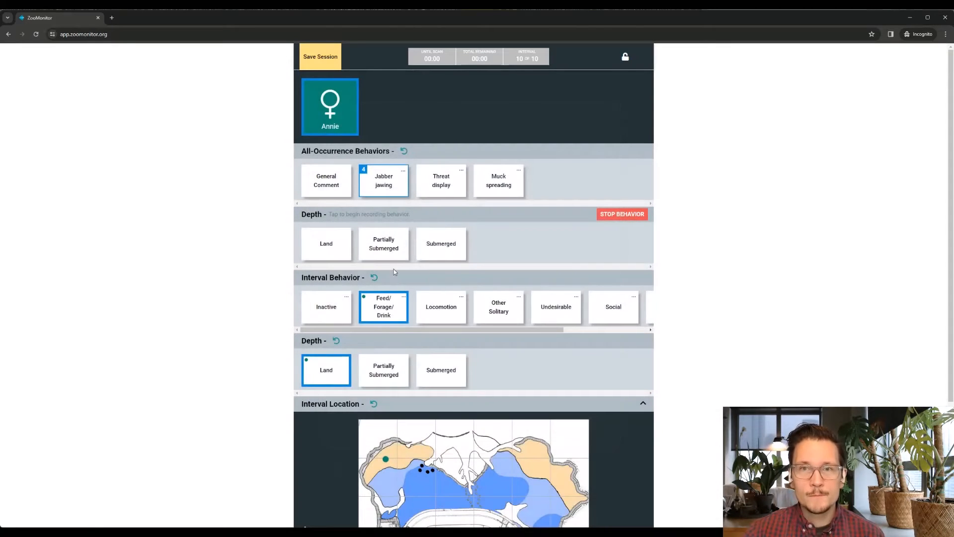
Save the completed observation session and open the Pygmy Hippo Demo project summary
left_click(325, 57)
left_click(476, 196)
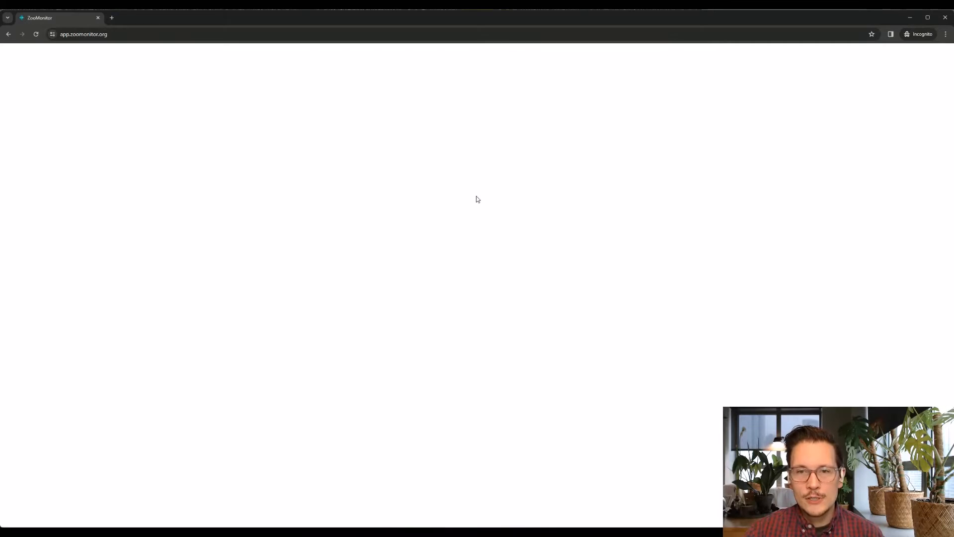
left_click(382, 309)
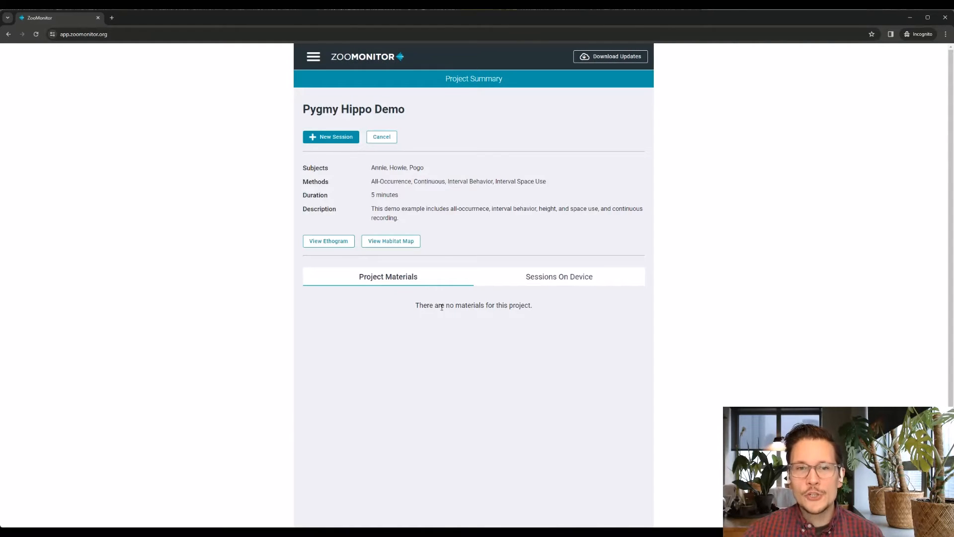
Create a new Pygmy Hippo Demo session with only Annie as focal subject, deselecting Howie and Pogo
left_click(349, 139)
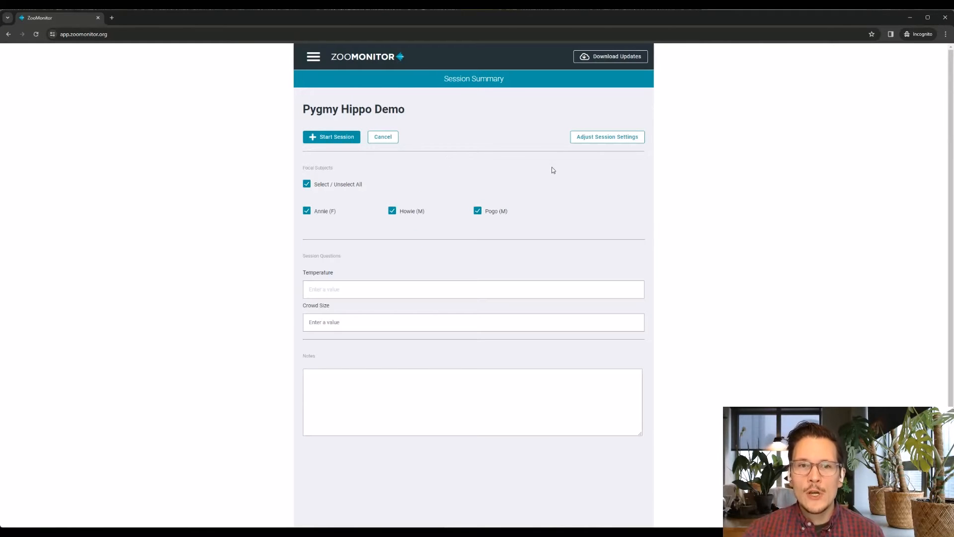
left_click(393, 211)
left_click(479, 212)
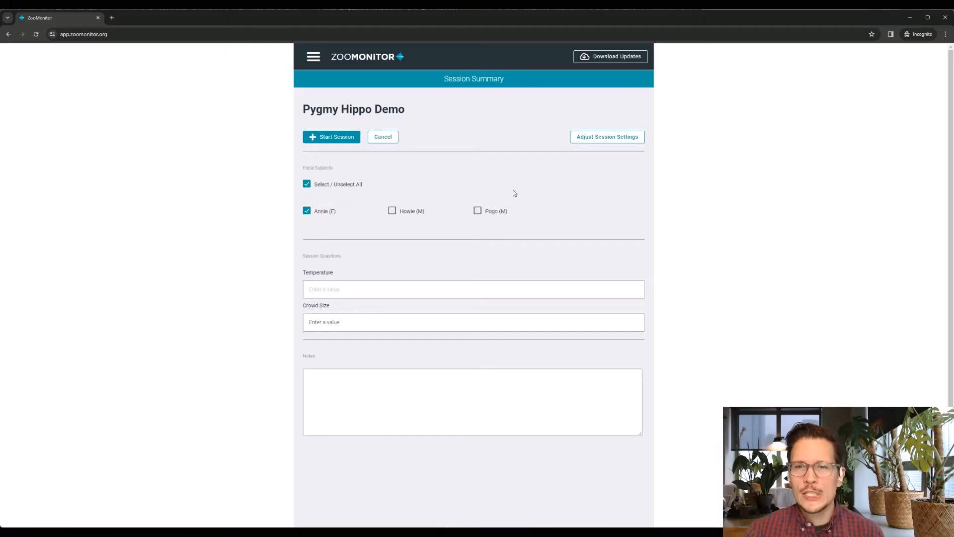
Specify the session's social group in the session settings, excluding Howie and keeping Annie and Pogo
left_click(606, 142)
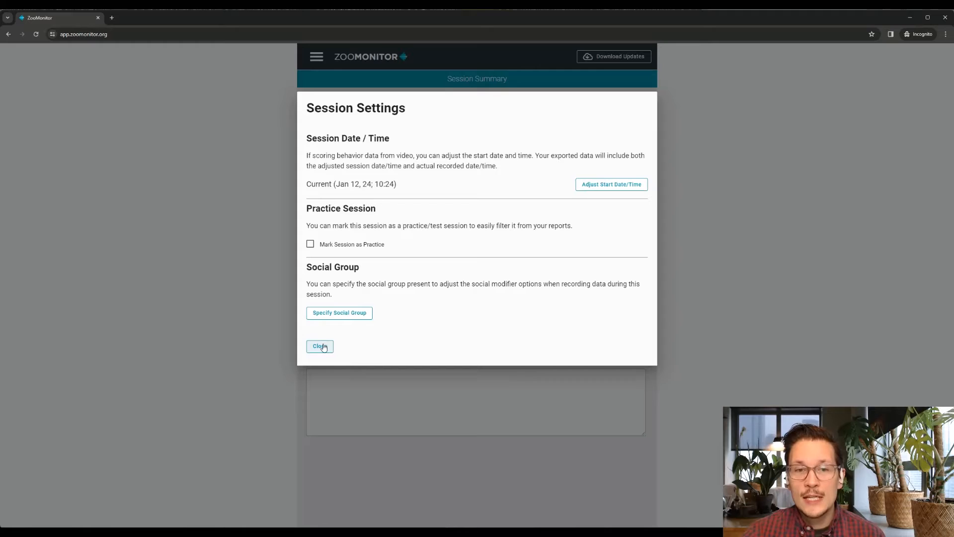
left_click(340, 313)
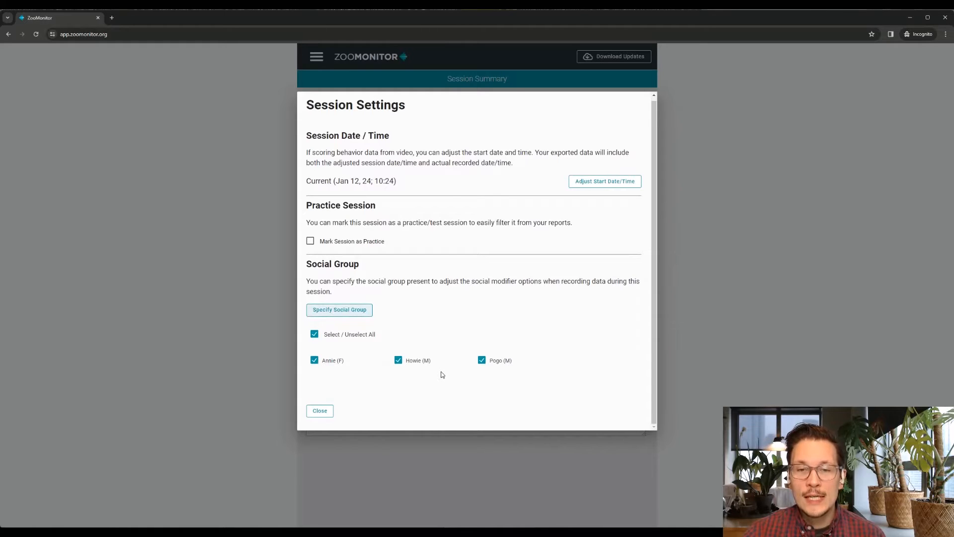
left_click(400, 362)
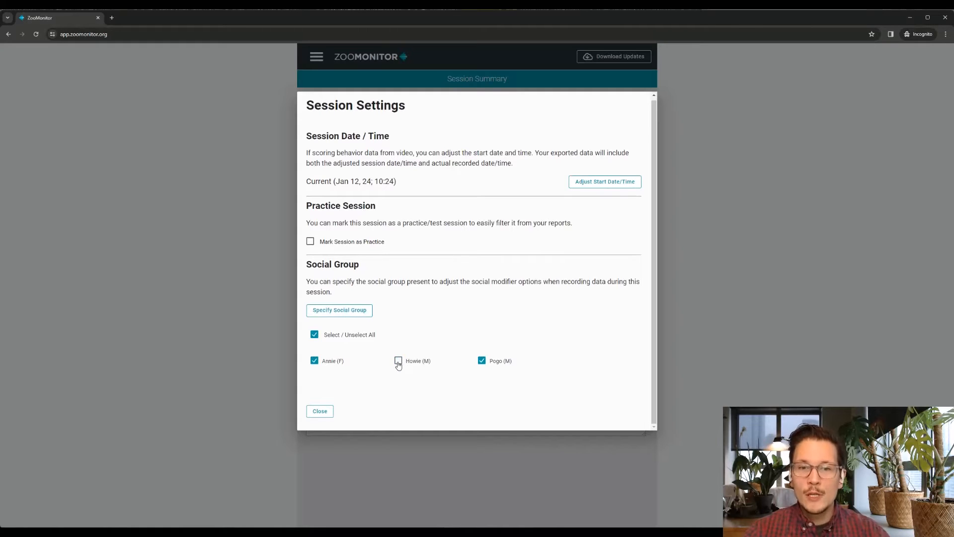
left_click(320, 413)
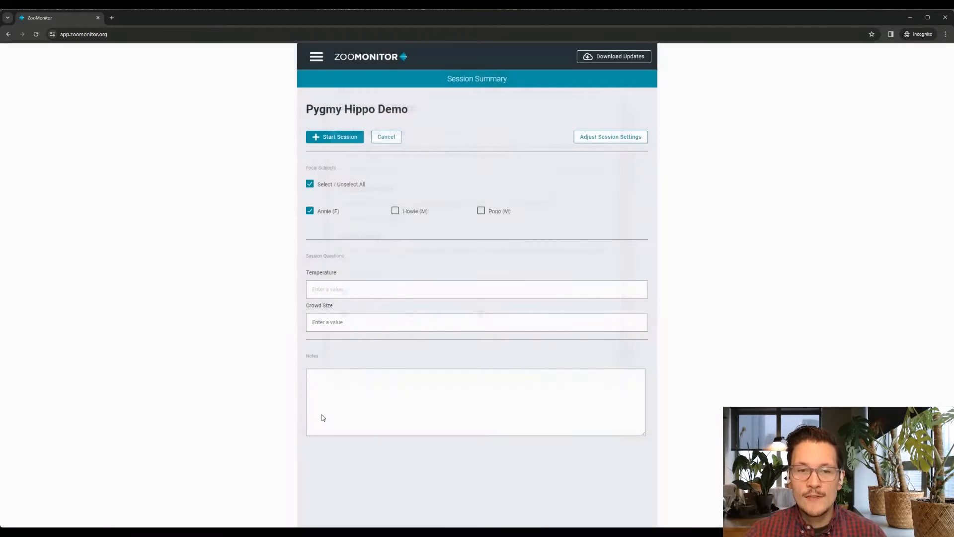
Enter Temperature 0 and Crowd Size 1-5 in the session questions and start the session
left_click(389, 292)
type("0")
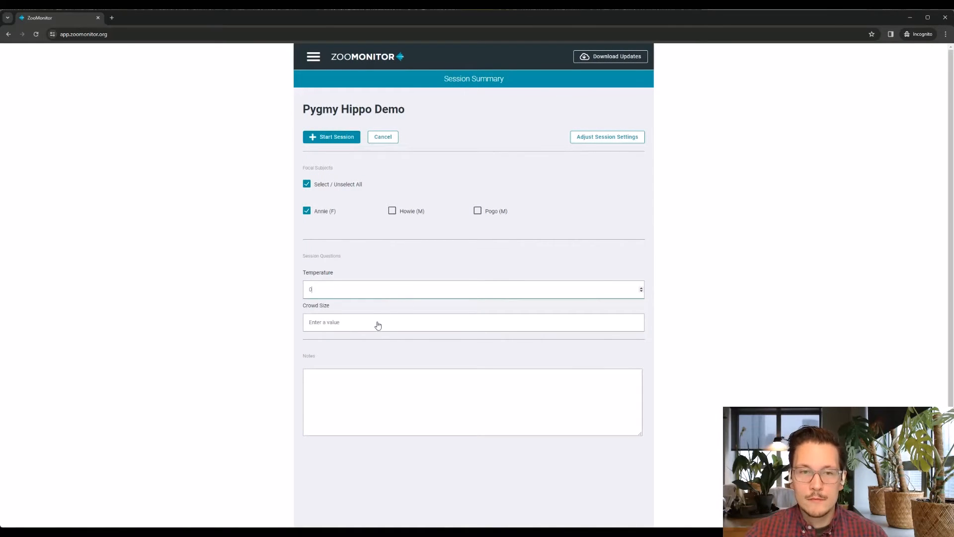
left_click(377, 324)
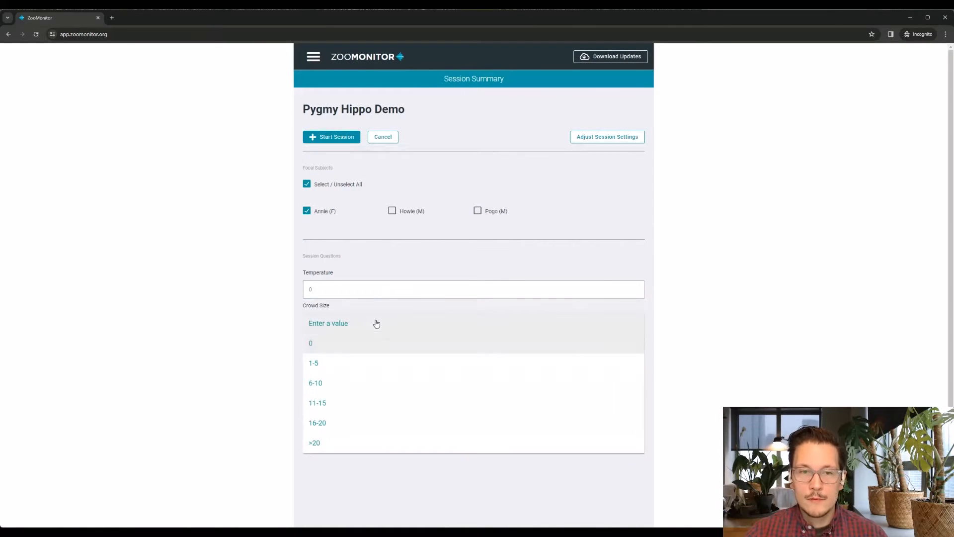
left_click(357, 362)
left_click(336, 140)
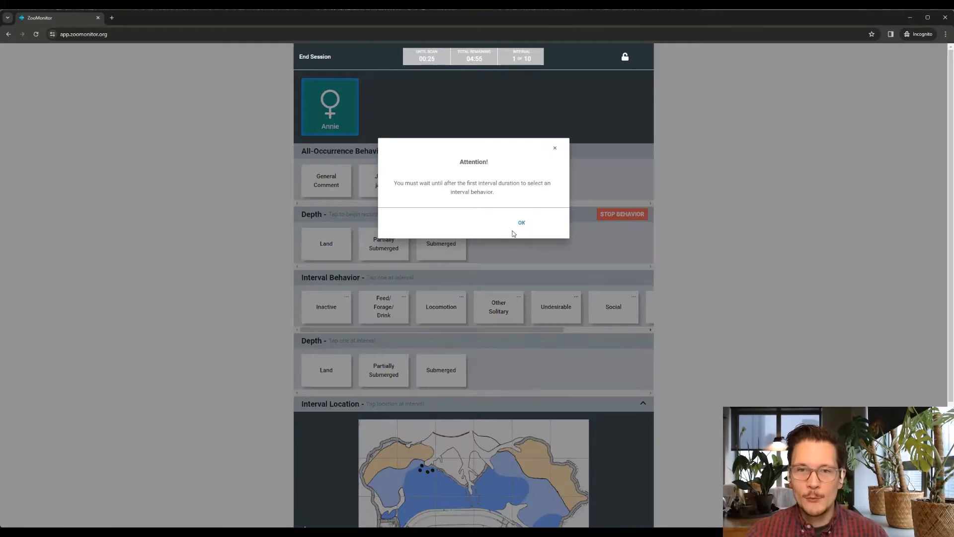
Dismiss the interval notice, check the Social behavior's modifier options in the new session and cancel without recording
left_click(518, 220)
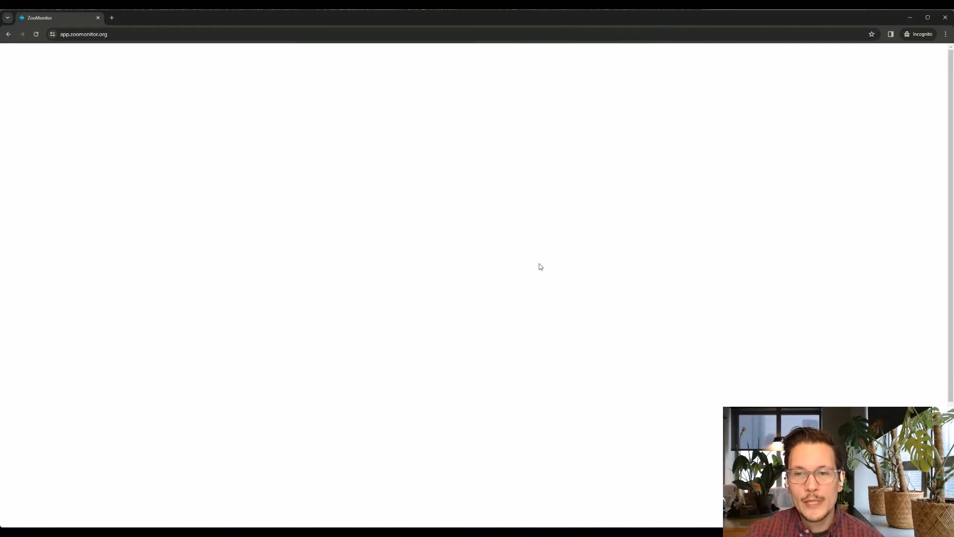
left_click(611, 308)
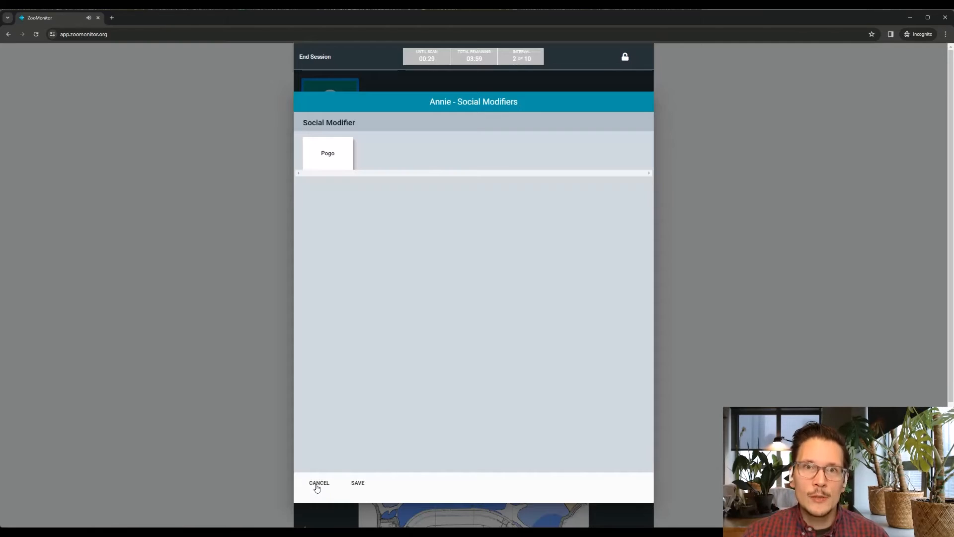
left_click(317, 485)
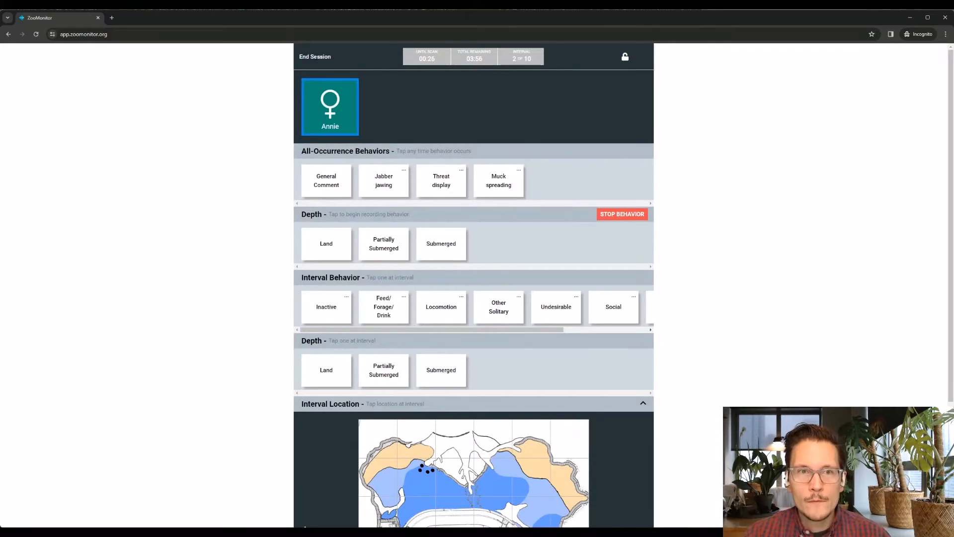
End the running observation session and delete it instead of saving
left_click(315, 56)
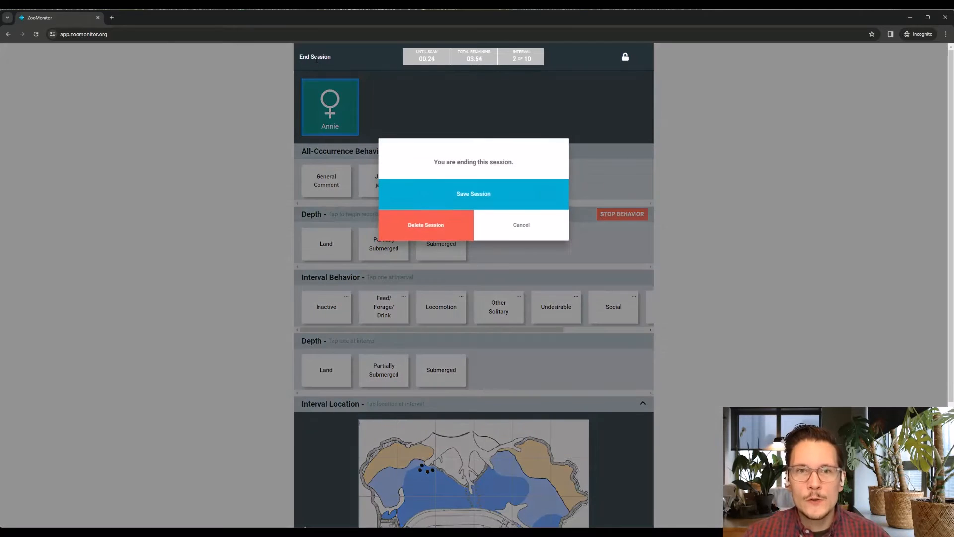
left_click(446, 221)
left_click(445, 225)
Switch to the ZooMonitor admin site and open the Pygmy Hippo Demo project
left_click(316, 56)
left_click(37, 298)
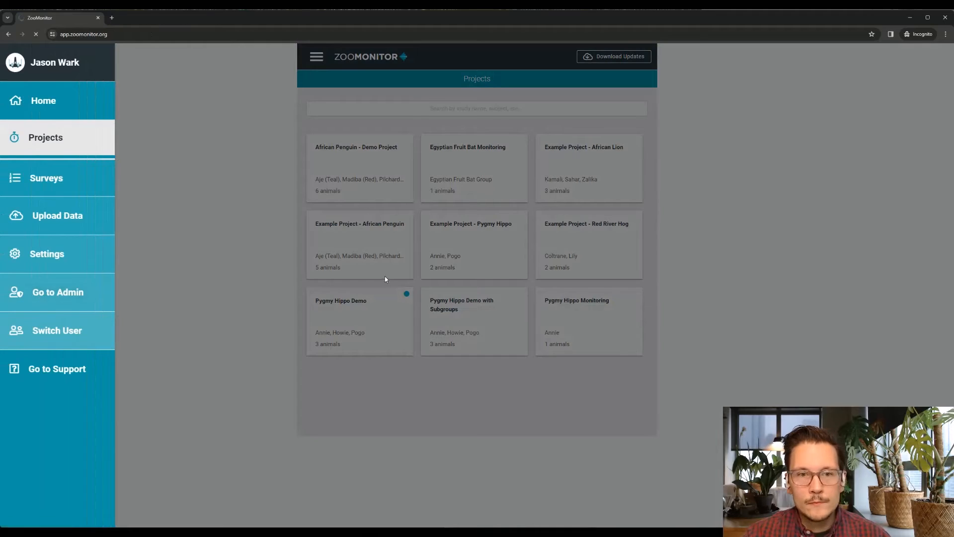
left_click(193, 302)
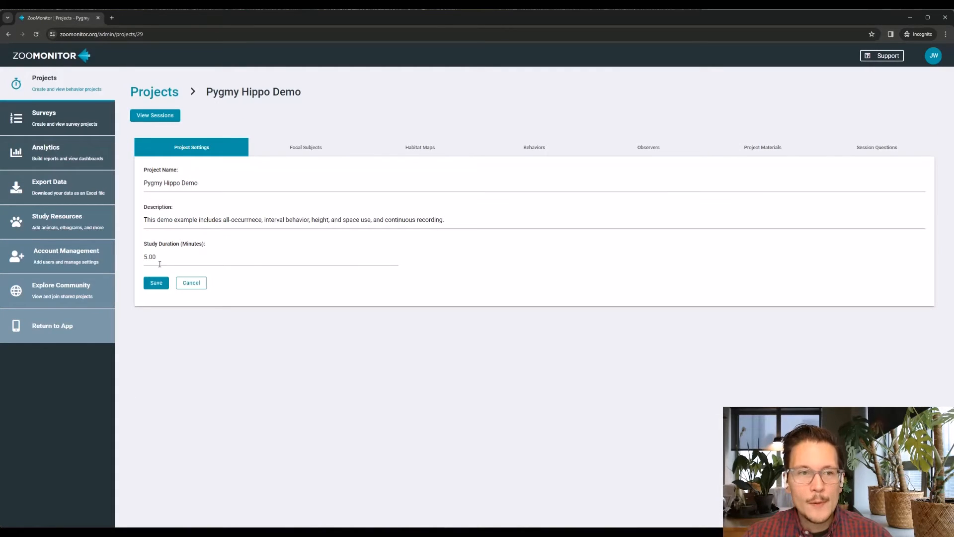
Review the project's focal subjects, habitat maps, and its all occurrence, interval and continuous behavior sampling settings
left_click(307, 152)
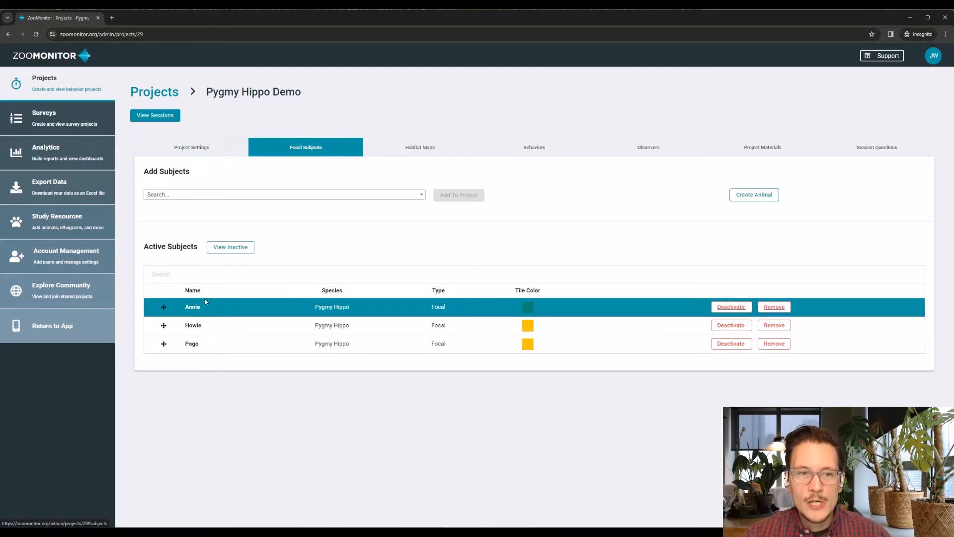
left_click(412, 151)
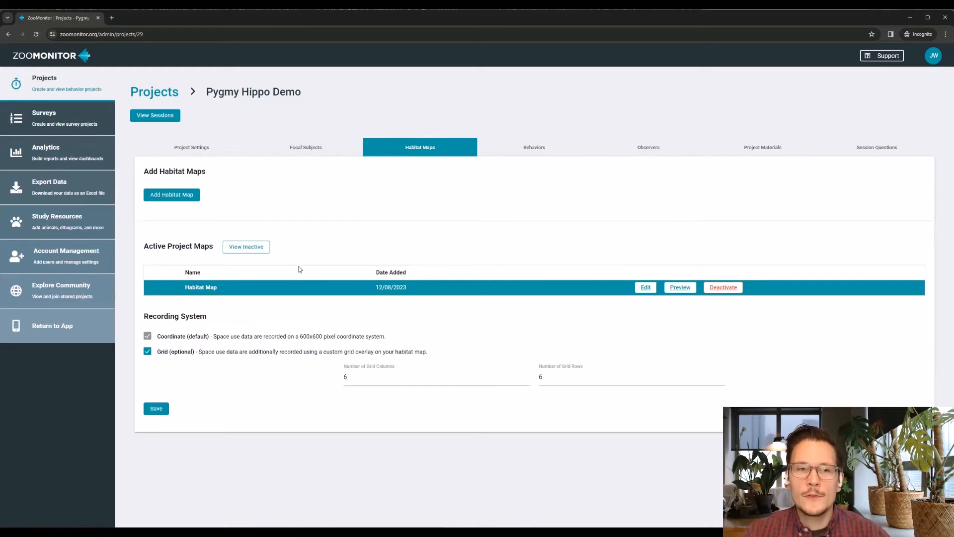
left_click(541, 150)
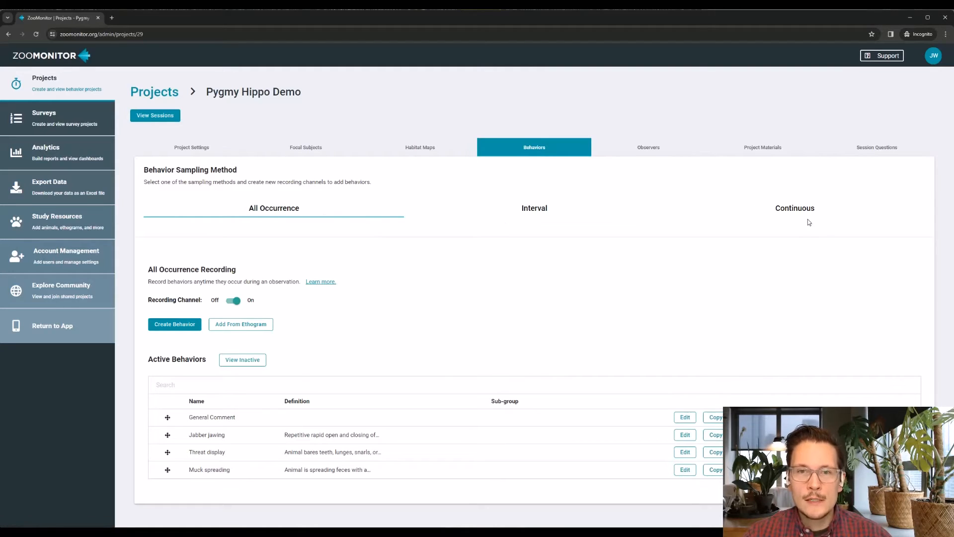
left_click(543, 213)
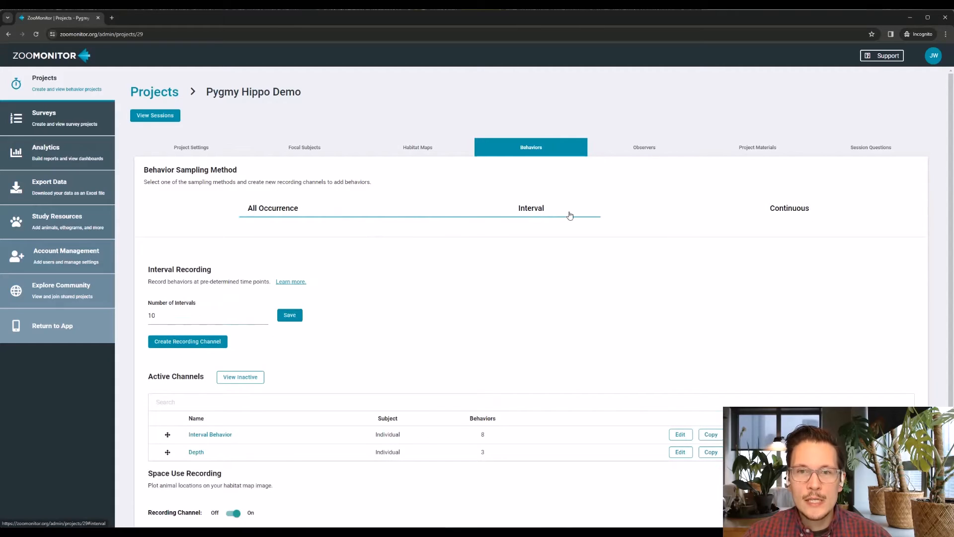
left_click(792, 210)
left_click(532, 209)
left_click(293, 210)
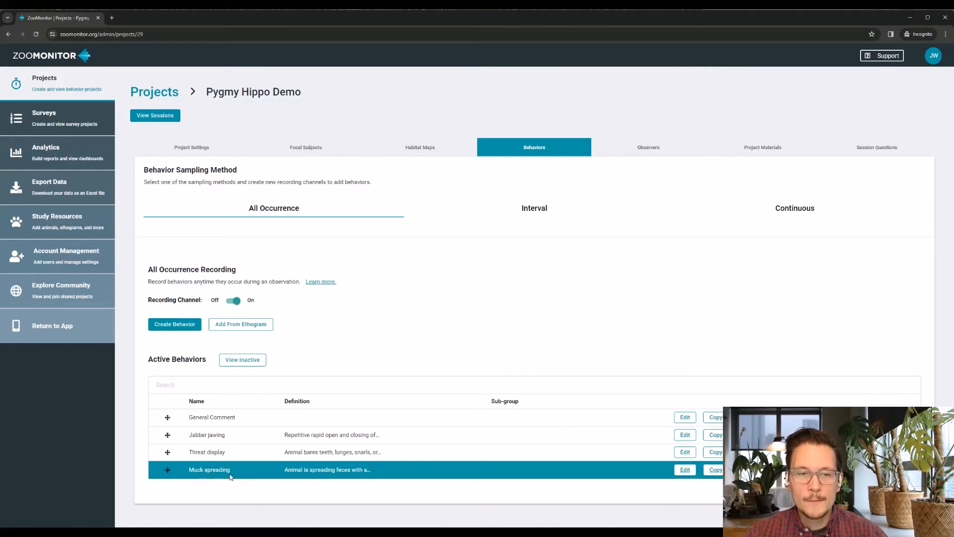
Examine the interval recording settings and the options for creating a recording channel, cancelling without creating one
left_click(544, 209)
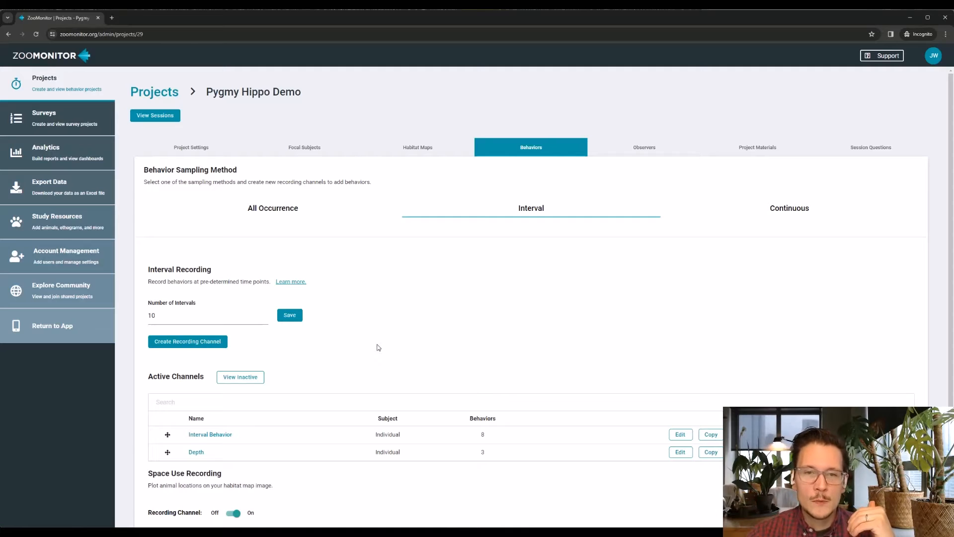
scroll(375, 333, "down", 1)
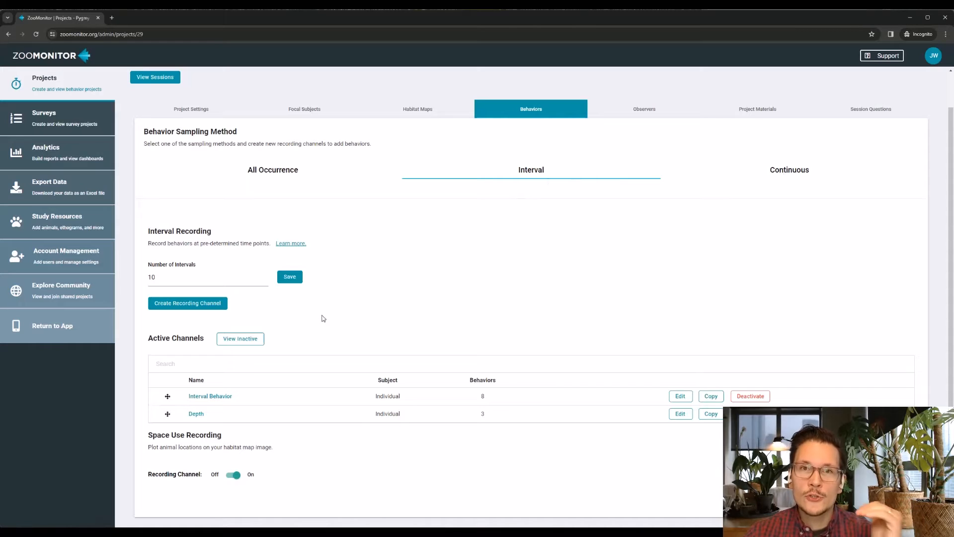
left_click(177, 308)
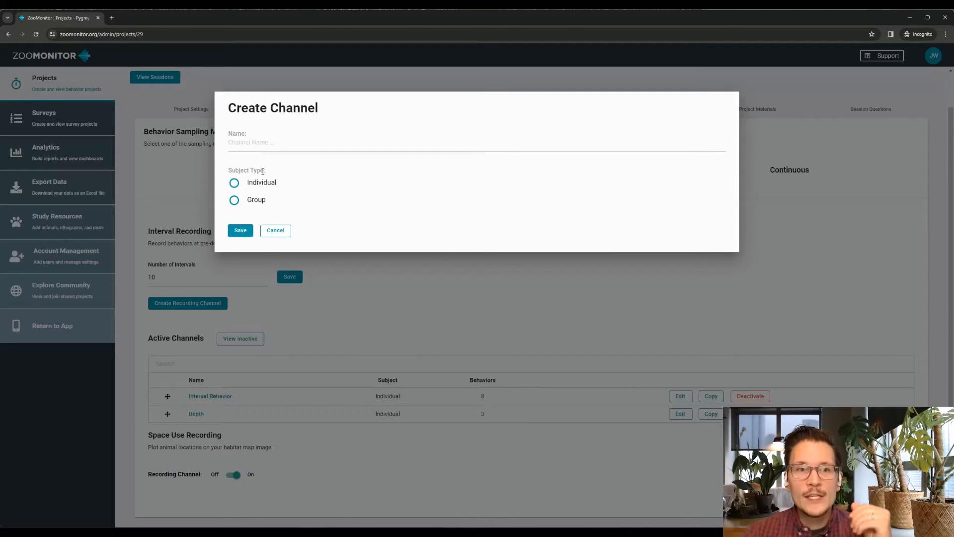
left_click(276, 231)
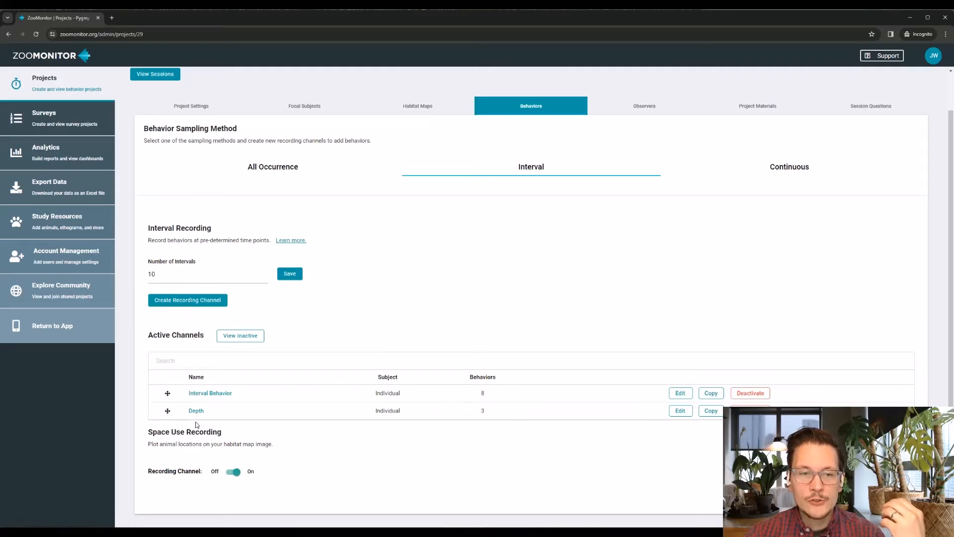
Open the Interval Behavior channel and view its list of active behaviors
left_click(238, 337)
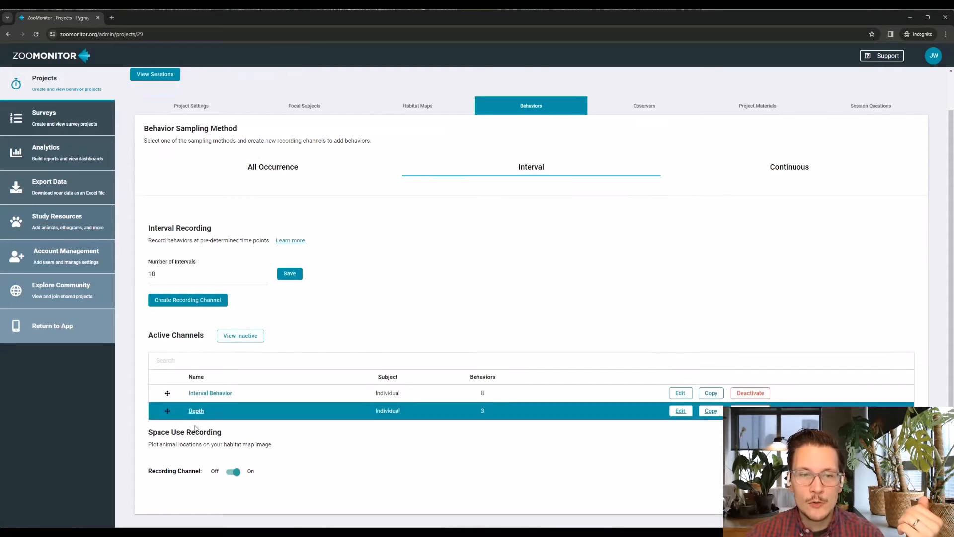
left_click(209, 394)
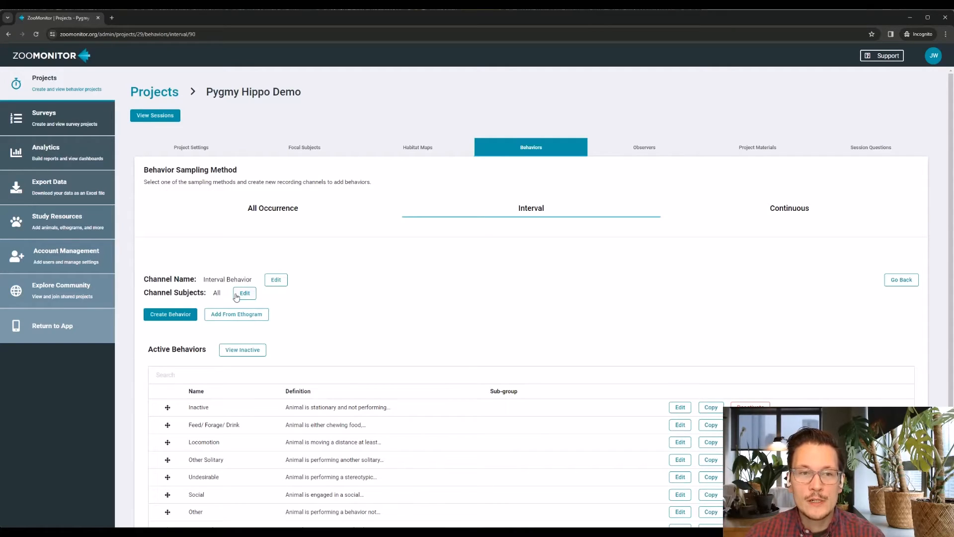
scroll(304, 306, "down", 1)
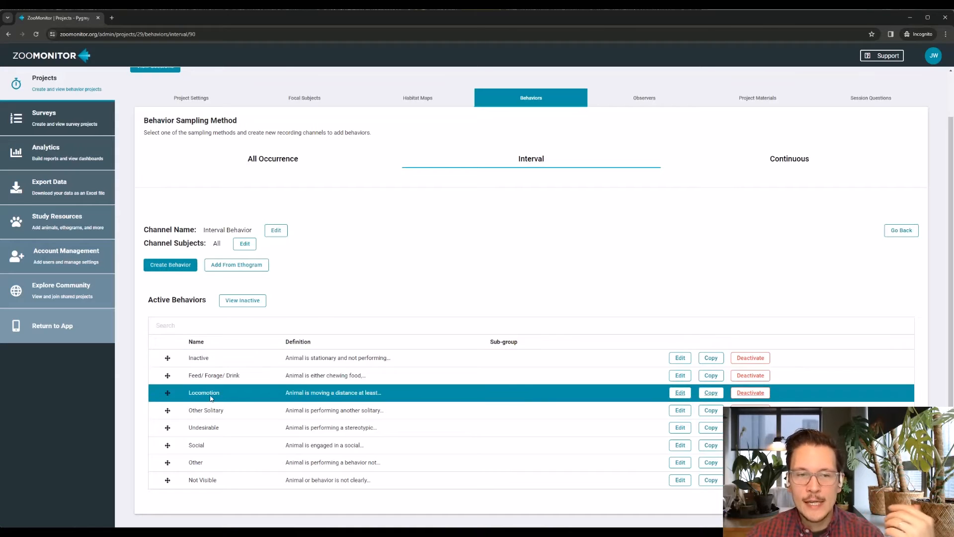
Try out a new interval behavior named Demo Behavior, checking its description and sub-grouping options, and cancel without saving
left_click(171, 264)
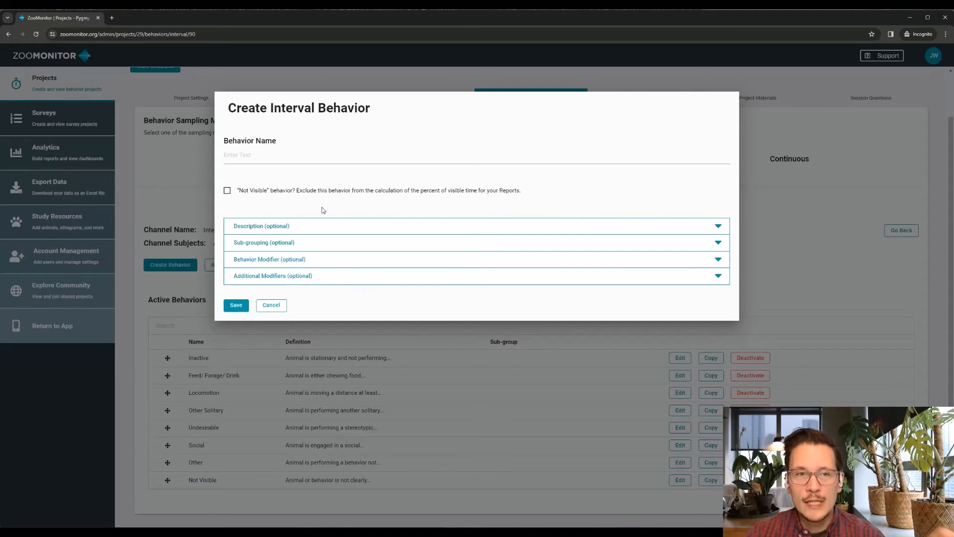
left_click(264, 158)
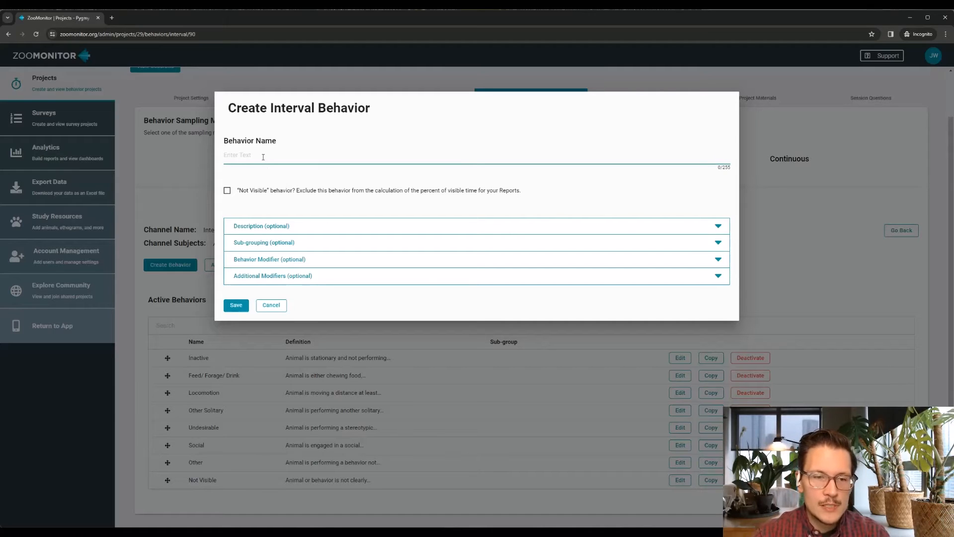
type("Demo ")
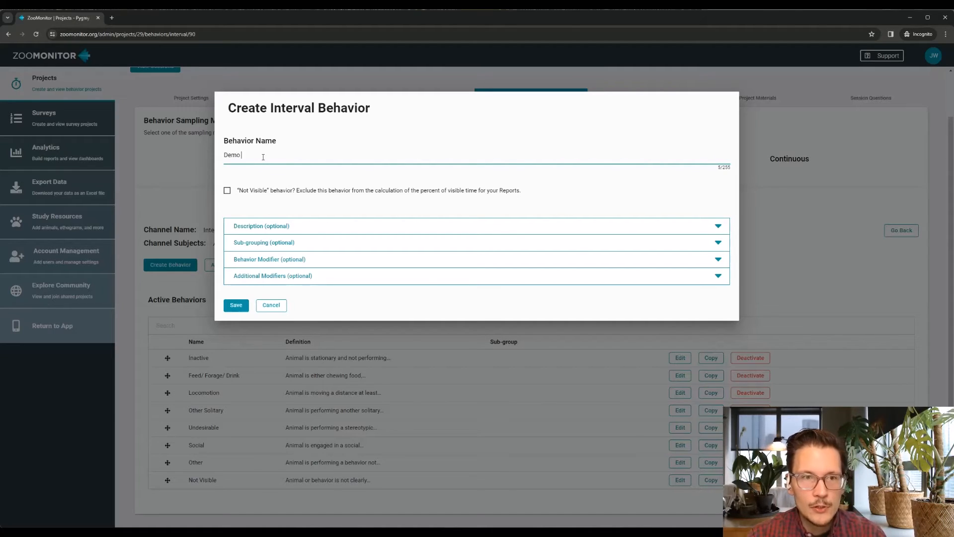
type("Behavior")
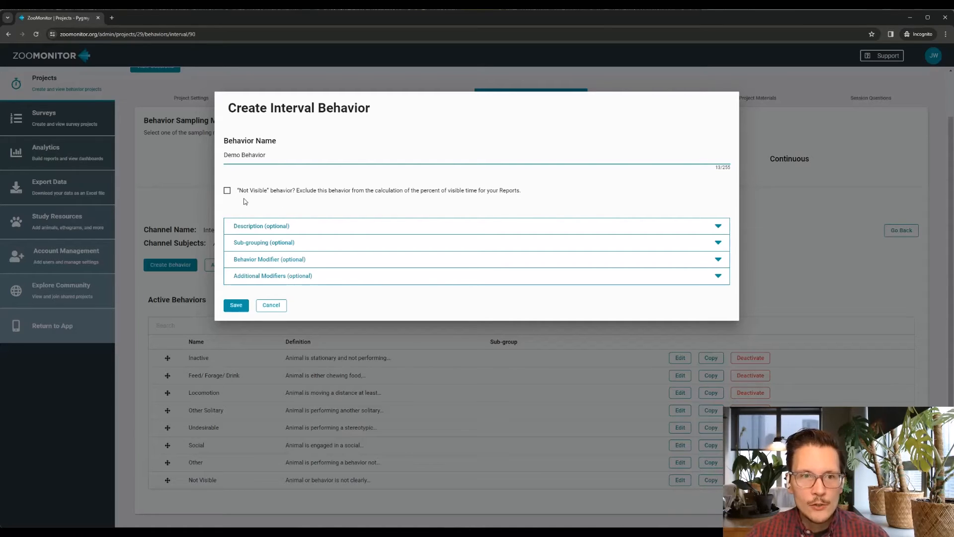
left_click(282, 227)
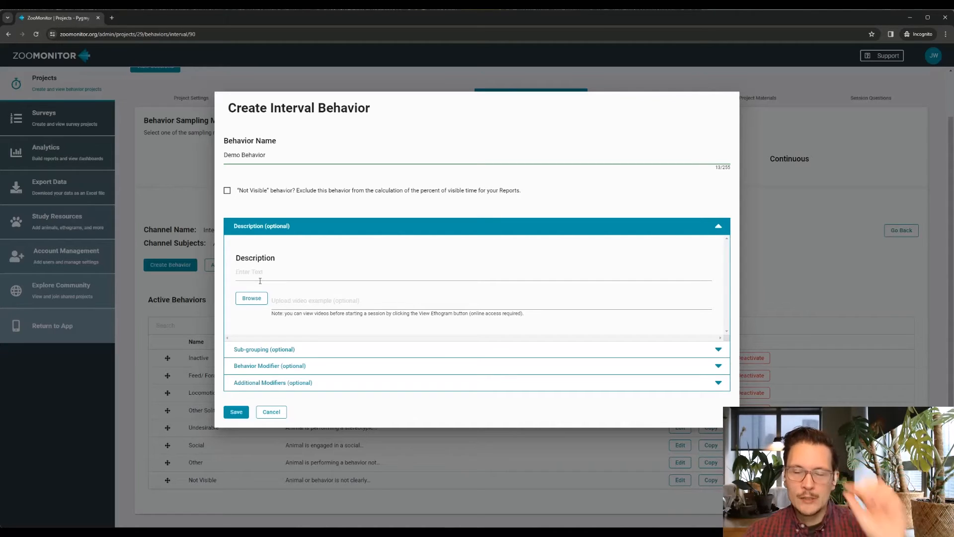
left_click(238, 272)
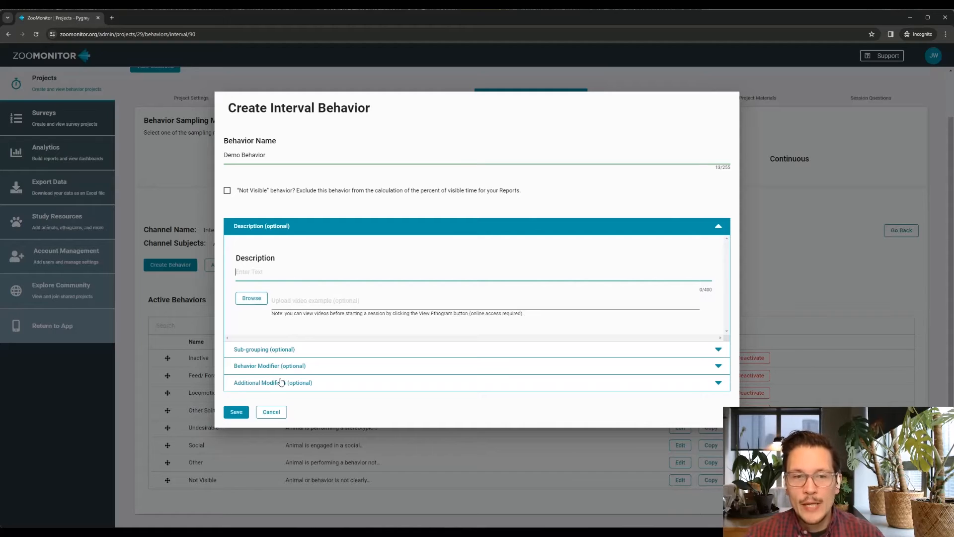
left_click(273, 350)
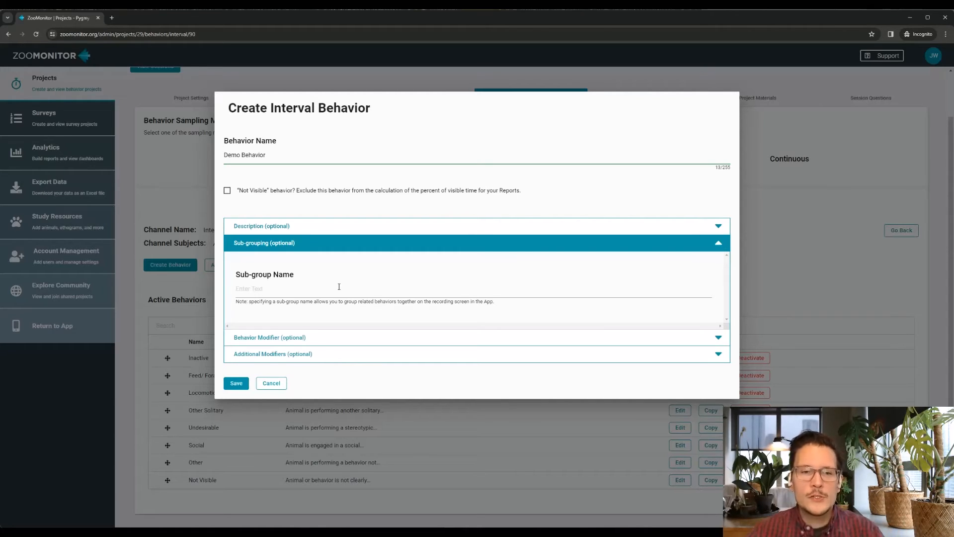
left_click(272, 383)
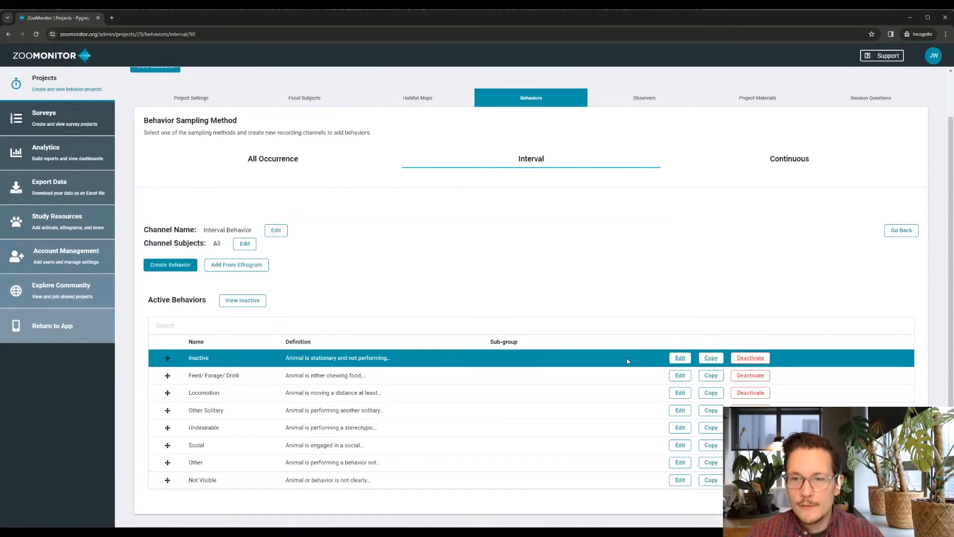
Assign the Inactive behavior to the sub-group Solitary and save it
left_click(680, 358)
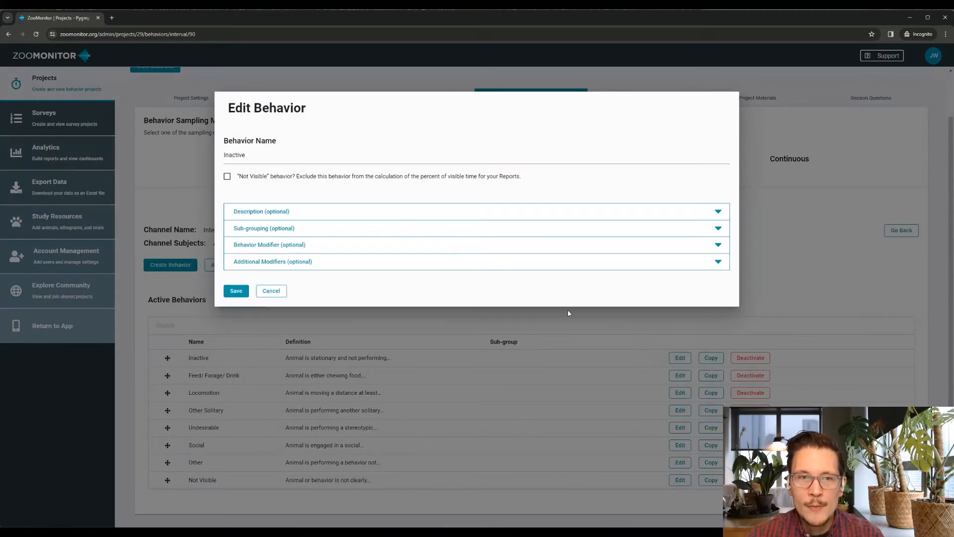
left_click(326, 229)
left_click(300, 276)
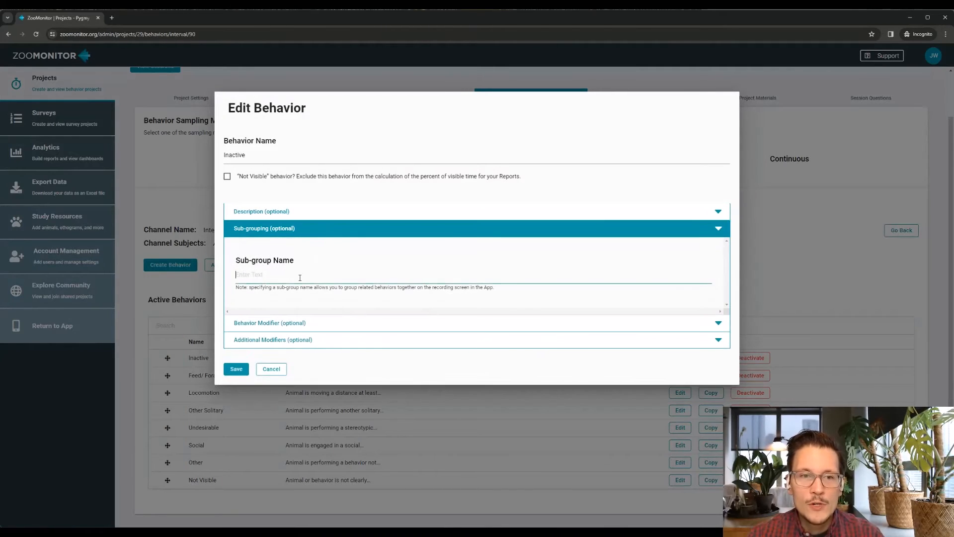
type("Solitary")
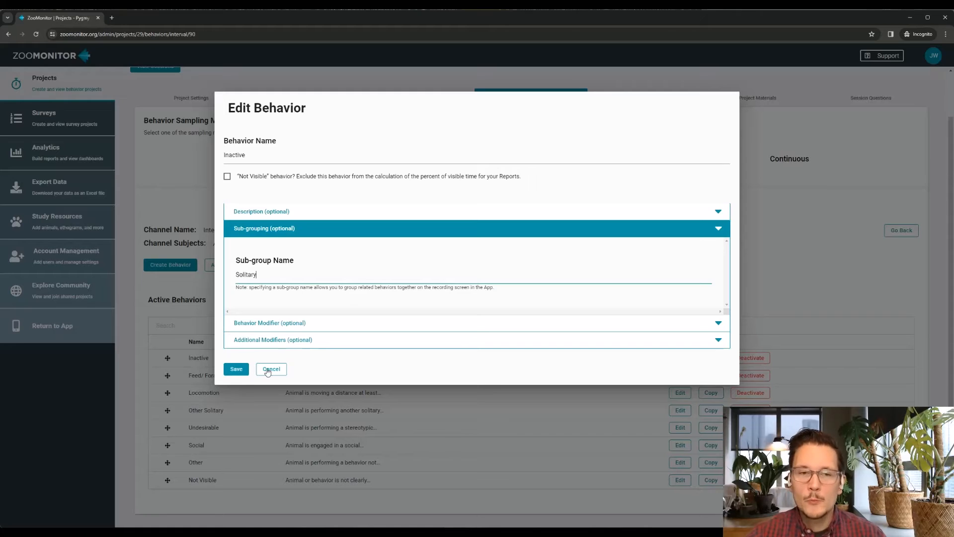
left_click(237, 371)
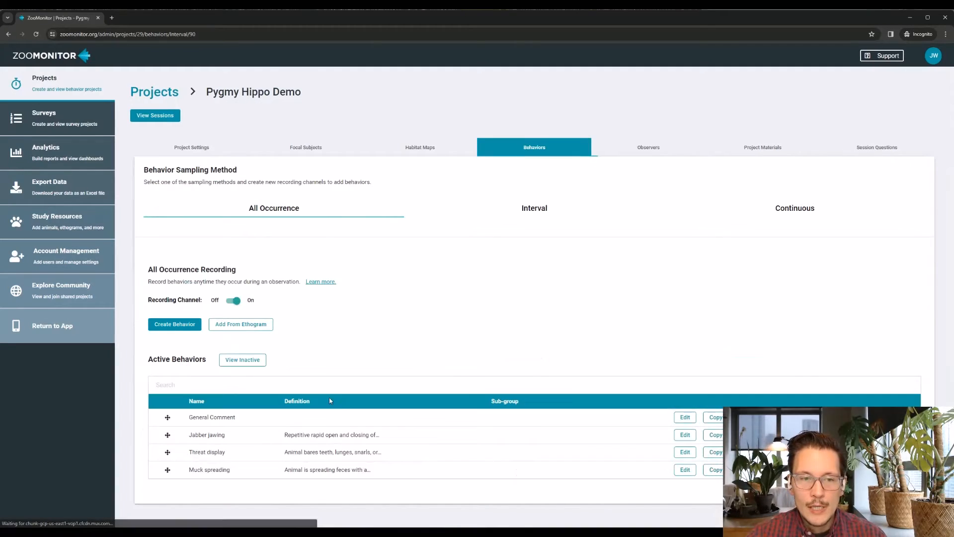
Assign the Feed/ Forage/ Drink behavior in the Interval Behavior channel to the sub-group Solitary and save it
left_click(522, 216)
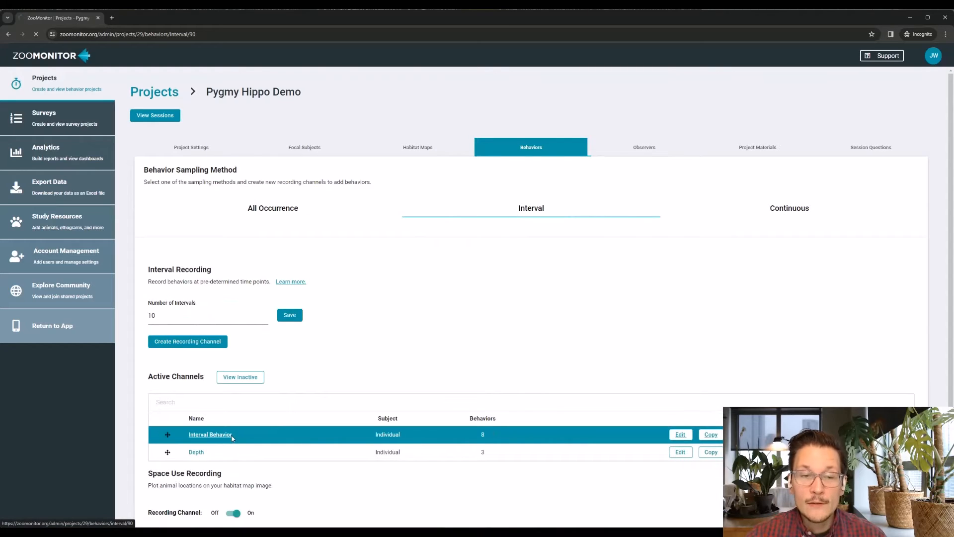
left_click(232, 435)
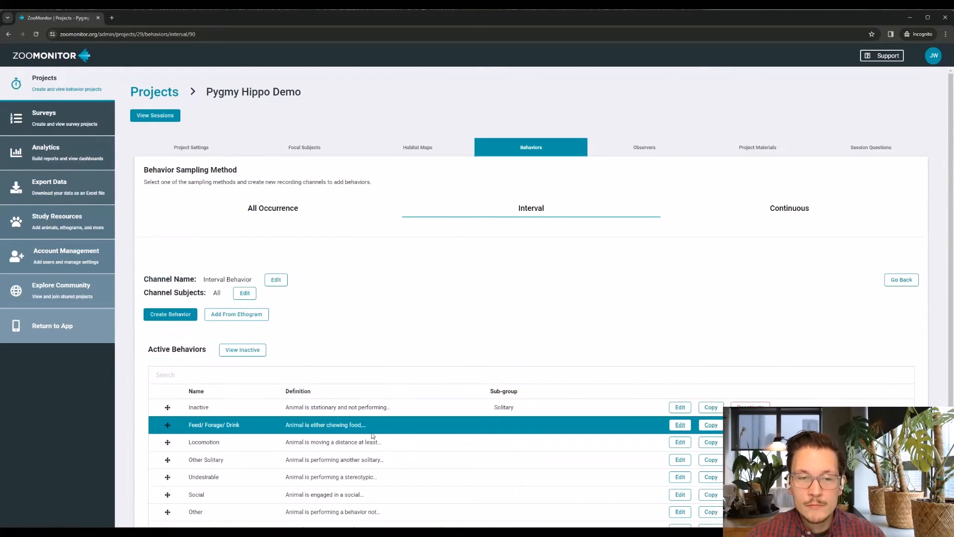
left_click(680, 425)
left_click(310, 230)
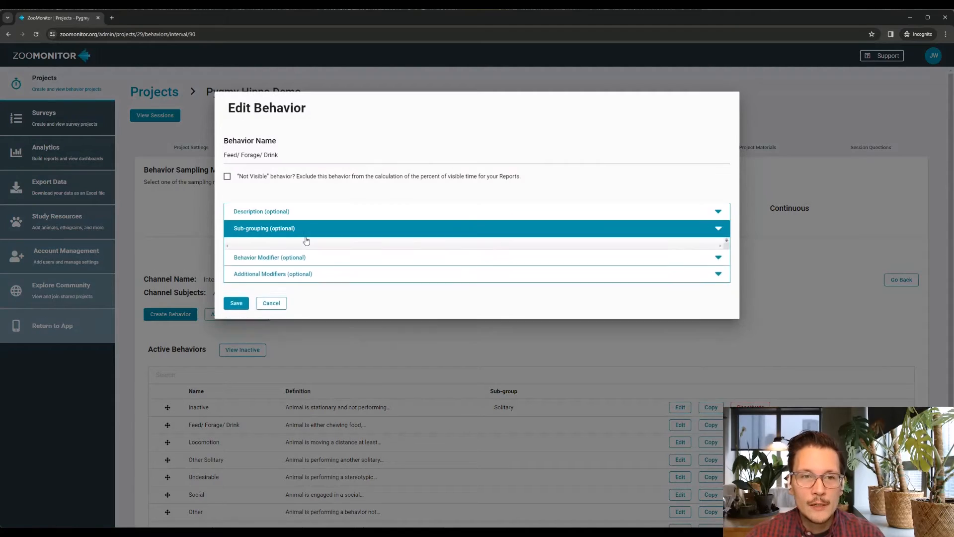
left_click(283, 273)
type("Solitary")
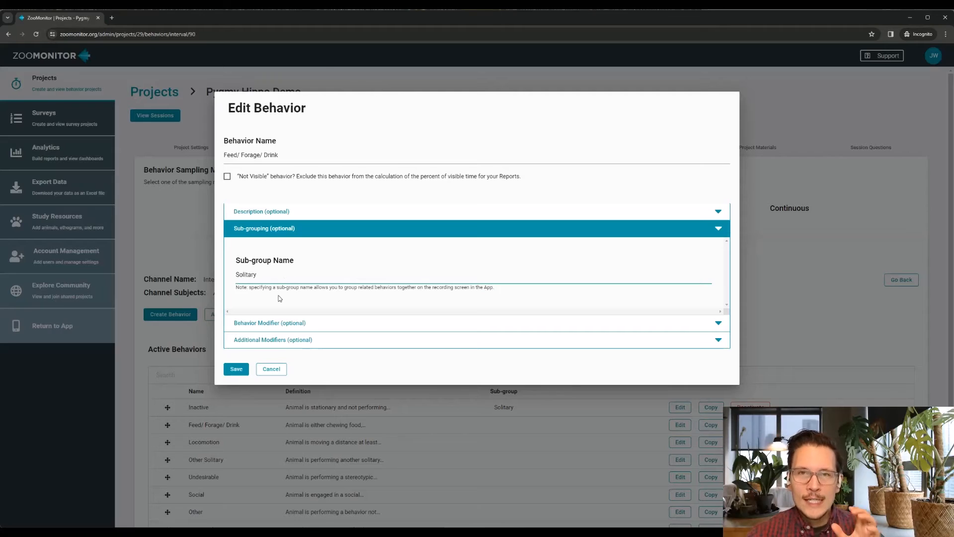
left_click(238, 371)
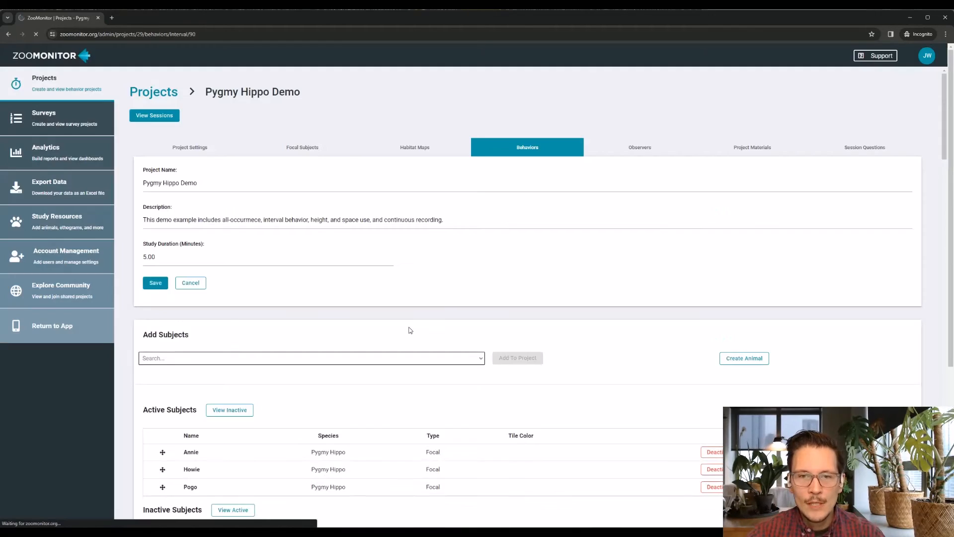
Reopen the Interval Behavior channel to view the sub-groups of its behaviors
left_click(538, 209)
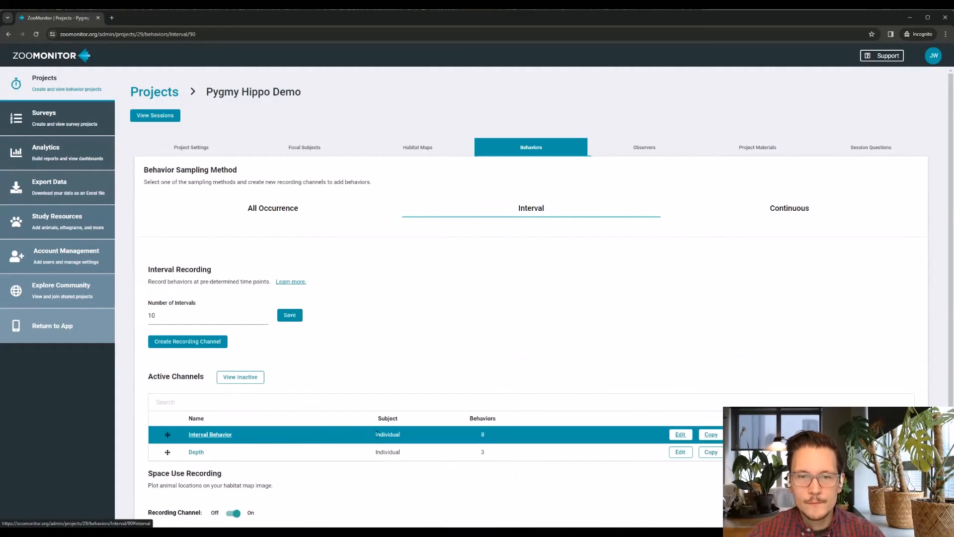
left_click(232, 436)
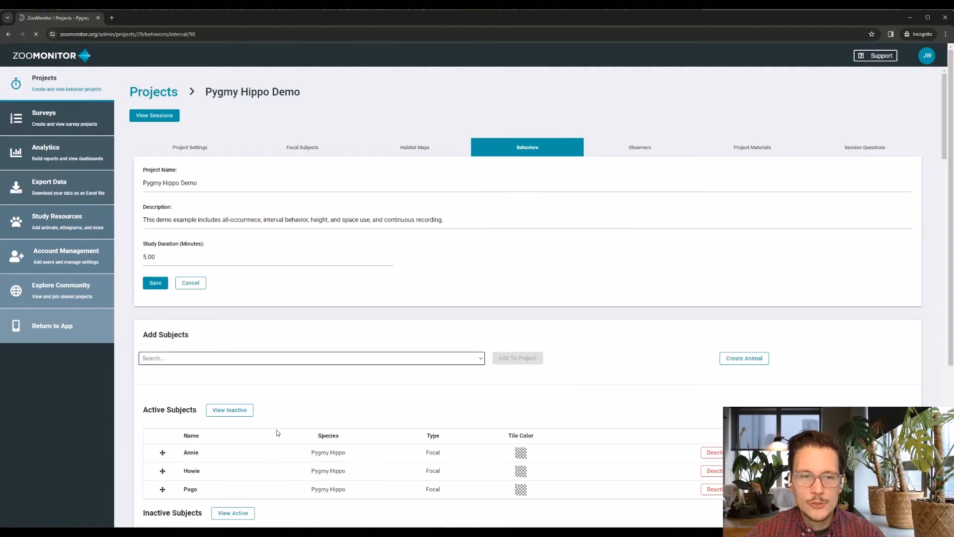
scroll(283, 409, "down", 1)
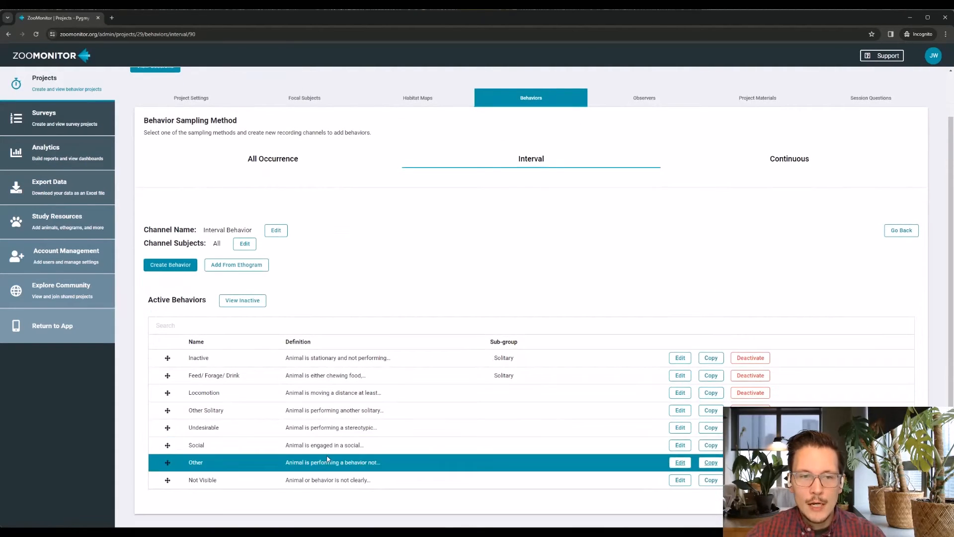
Assign the Social behavior to the sub-group Social and save it
left_click(680, 445)
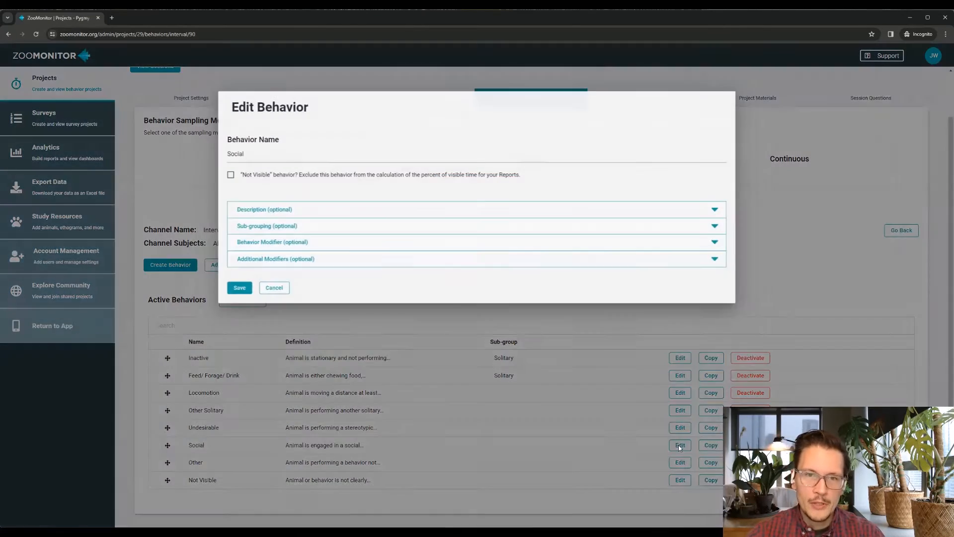
left_click(341, 229)
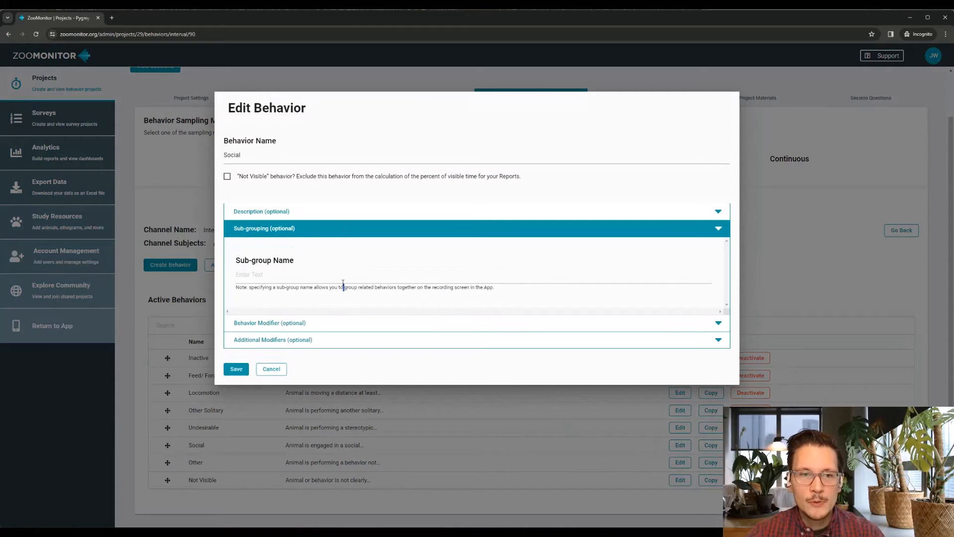
left_click(344, 276)
type("Social")
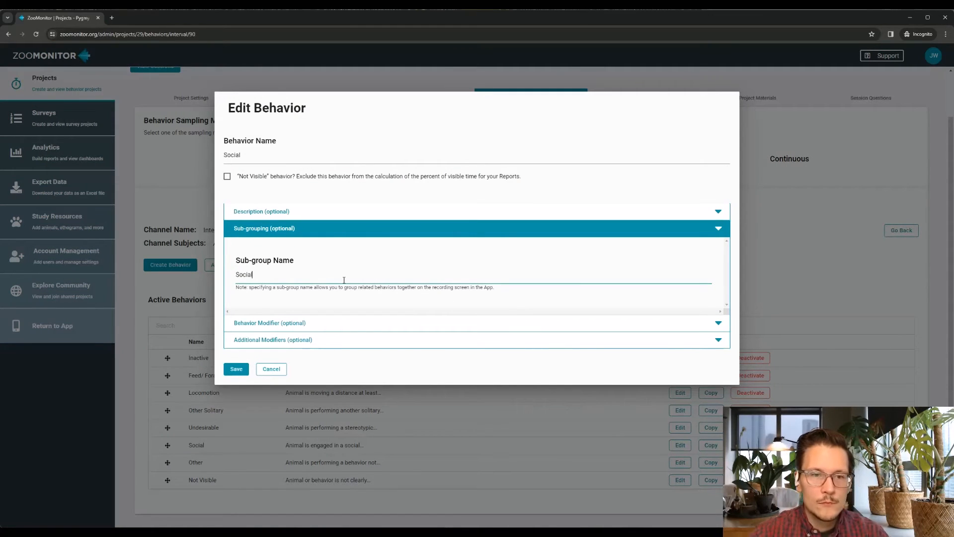
left_click(236, 368)
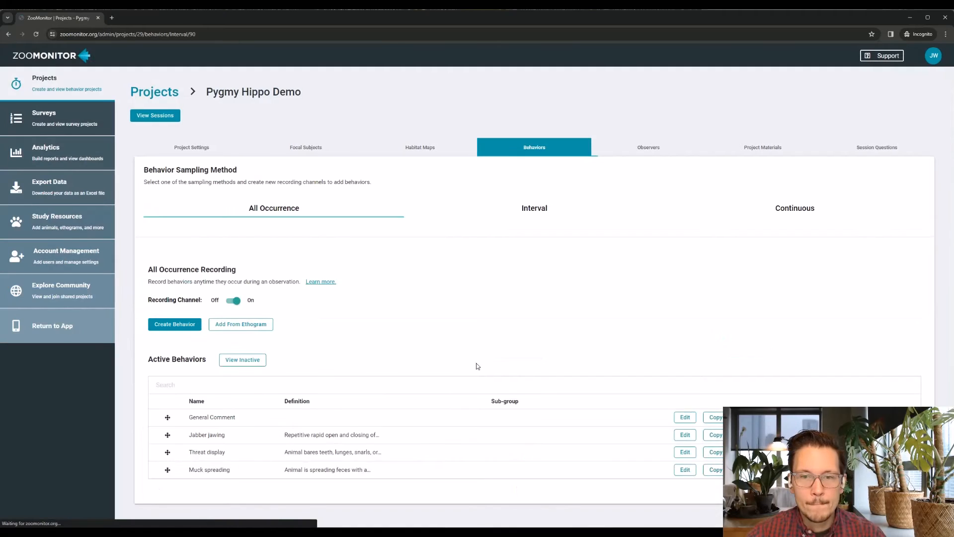
Return to the Interval sampling method and reopen the Interval Behavior channel to review its behavior list
left_click(536, 222)
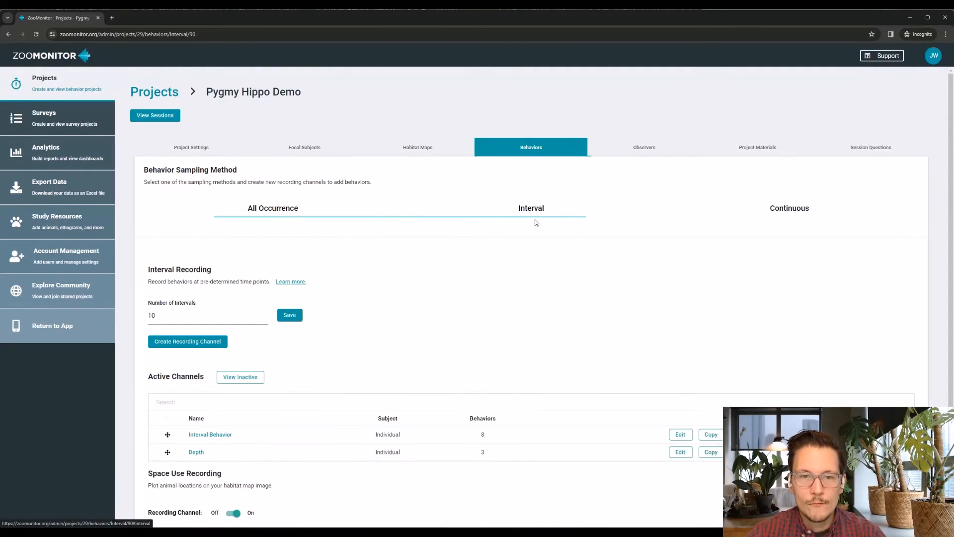
left_click(682, 438)
scroll(502, 434, "down", 1)
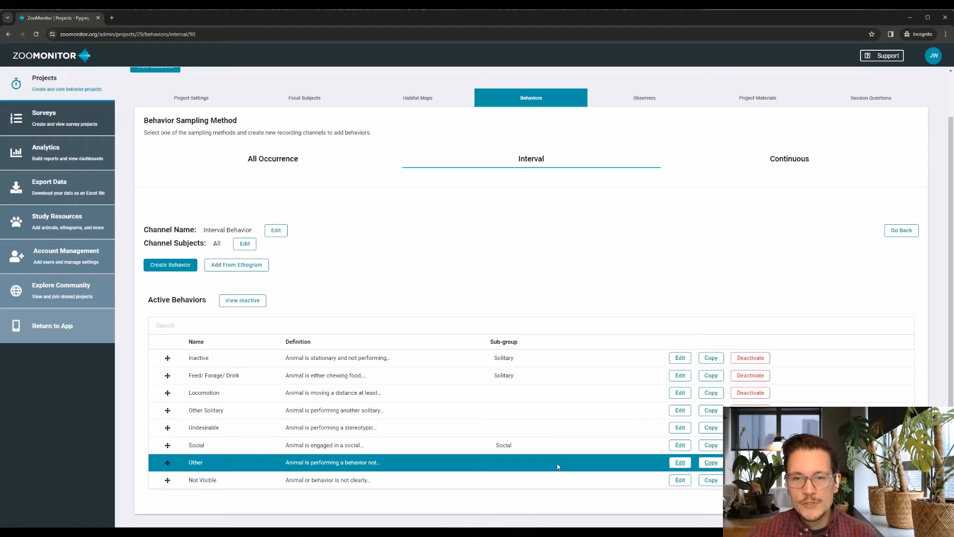
Open the Inactive behavior for editing and examine its behavior modifier categories and values
left_click(680, 358)
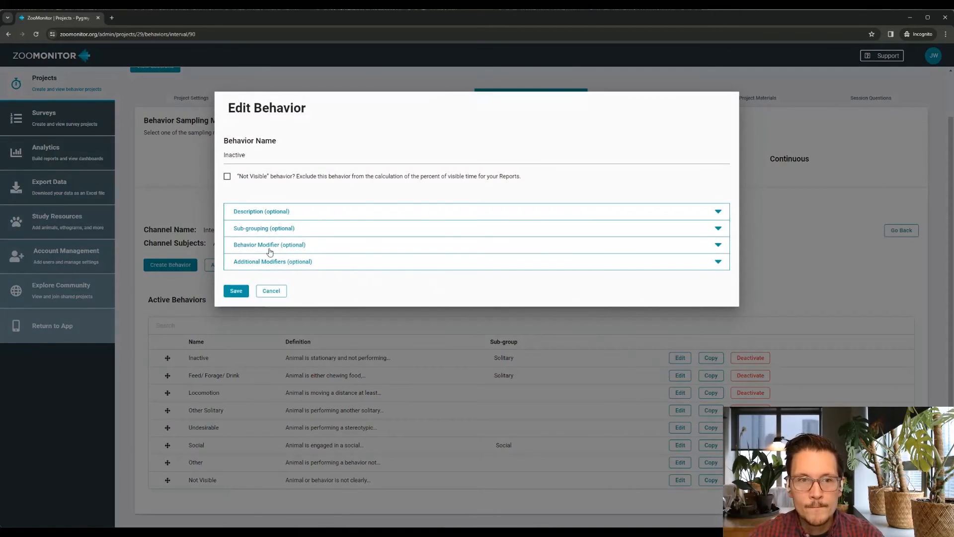
left_click(340, 248)
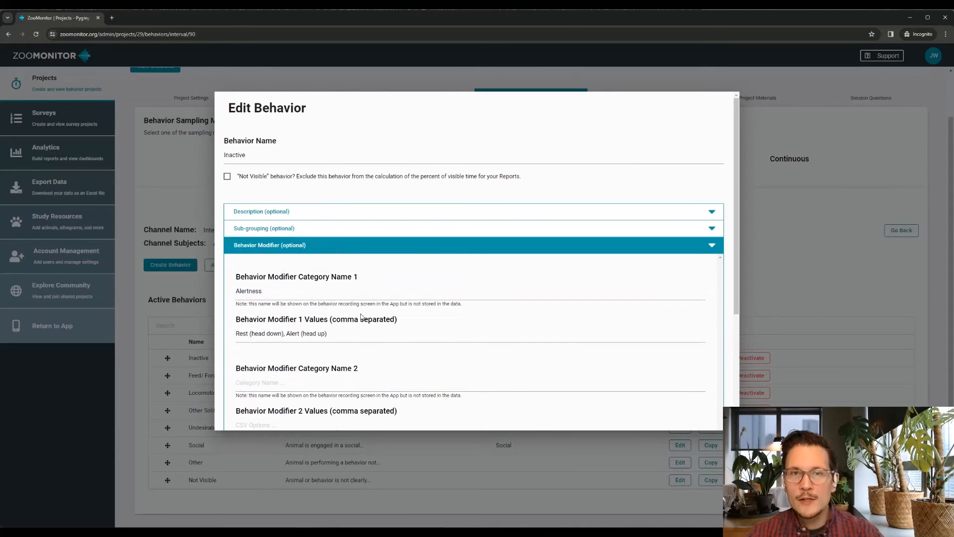
scroll(344, 358, "down", 2)
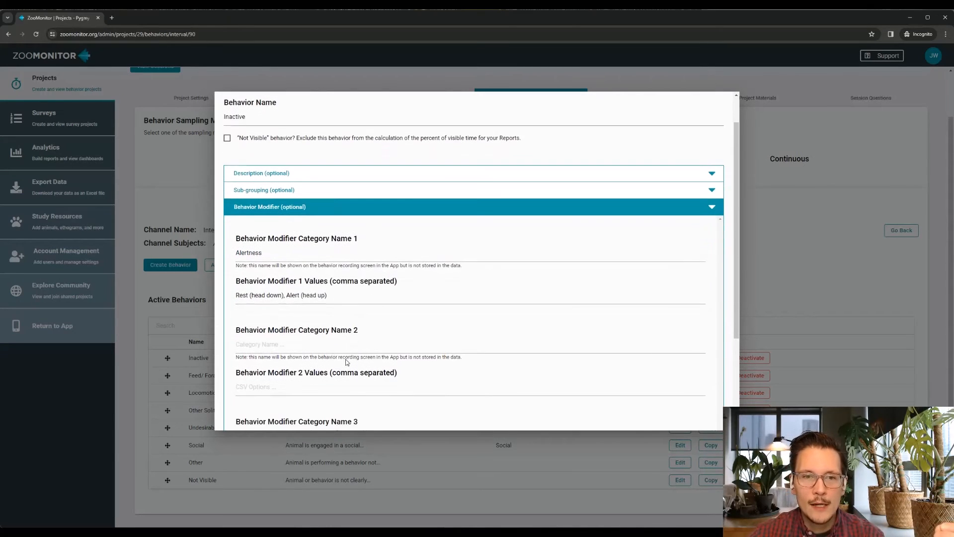
scroll(346, 359, "down", 1)
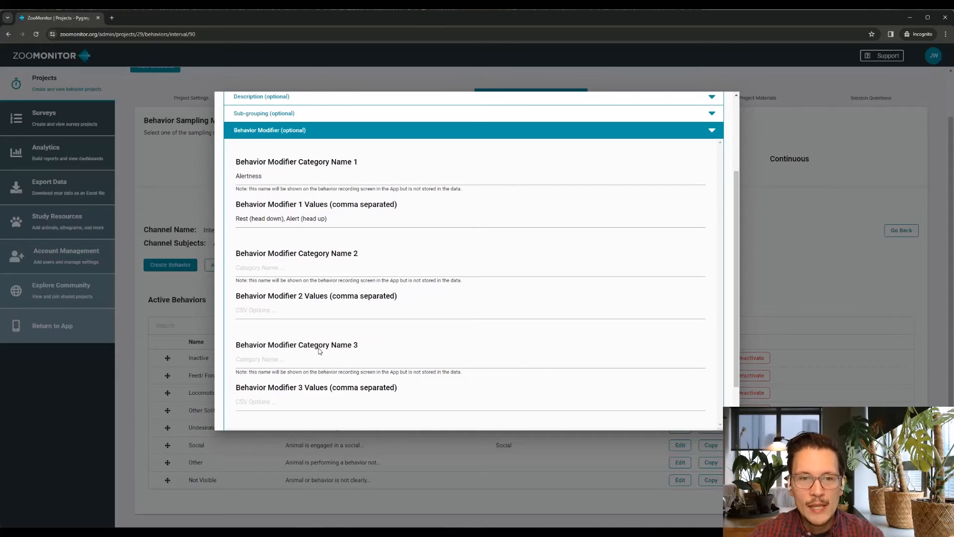
scroll(320, 350, "down", 1)
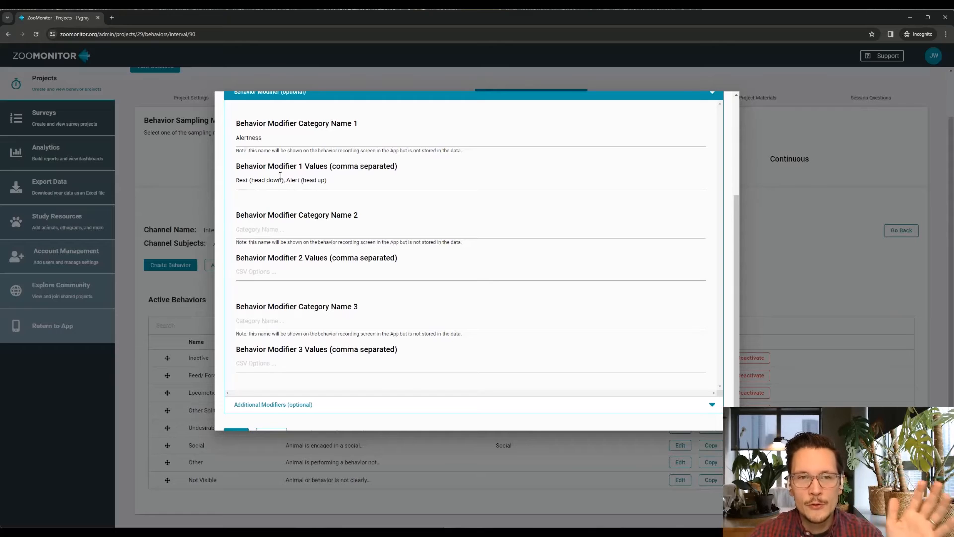
Try adding Limbo as a third value of the Alertness modifier, keeping the values comma separated, and remove it again
left_click(287, 180)
key("BackSpace")
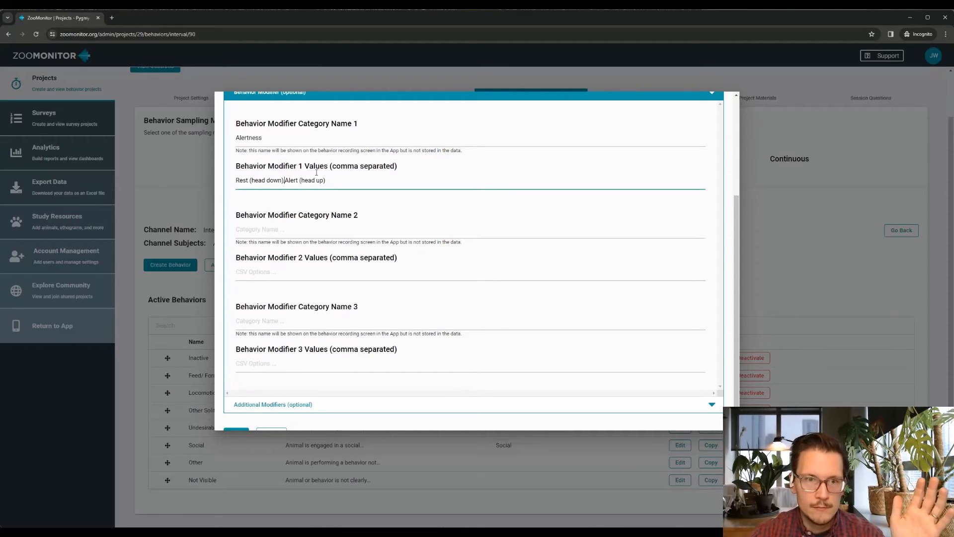
type(",")
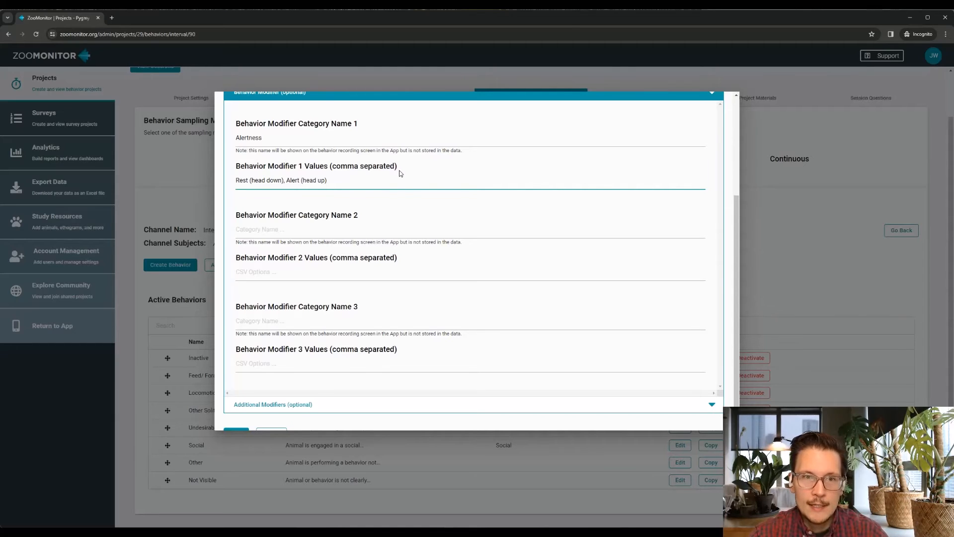
type(", ")
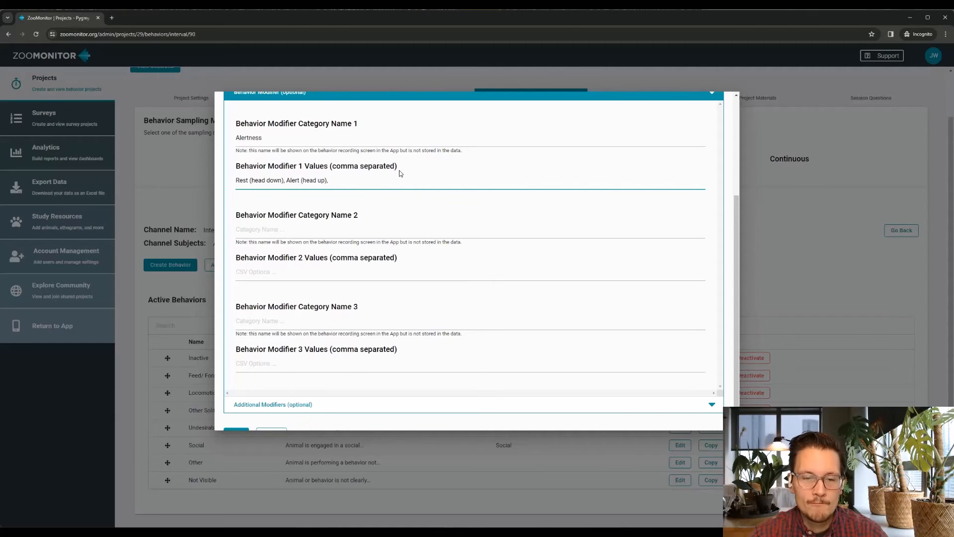
type("Limbo")
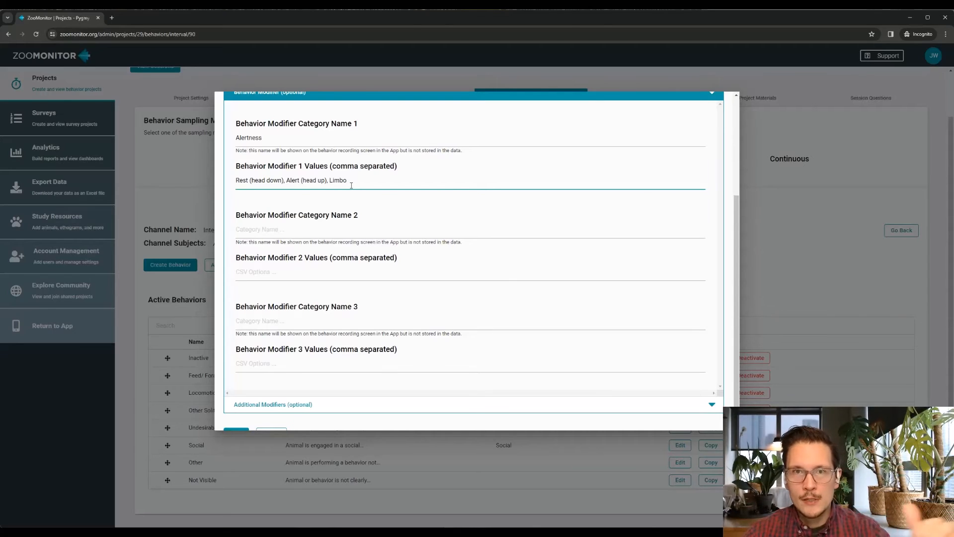
key("BackSpace")
key("BackSpace")
key("BackSpace")
key("BackSpace")
key("BackSpace")
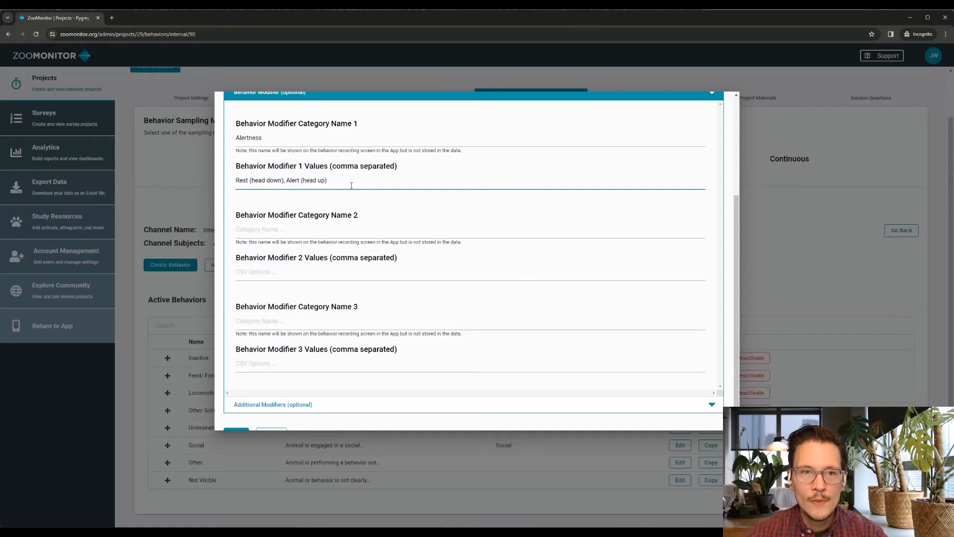
Enter Posture as the second behavior modifier category with the values Sitting, Lying, Standing
left_click(271, 229)
type("Posture")
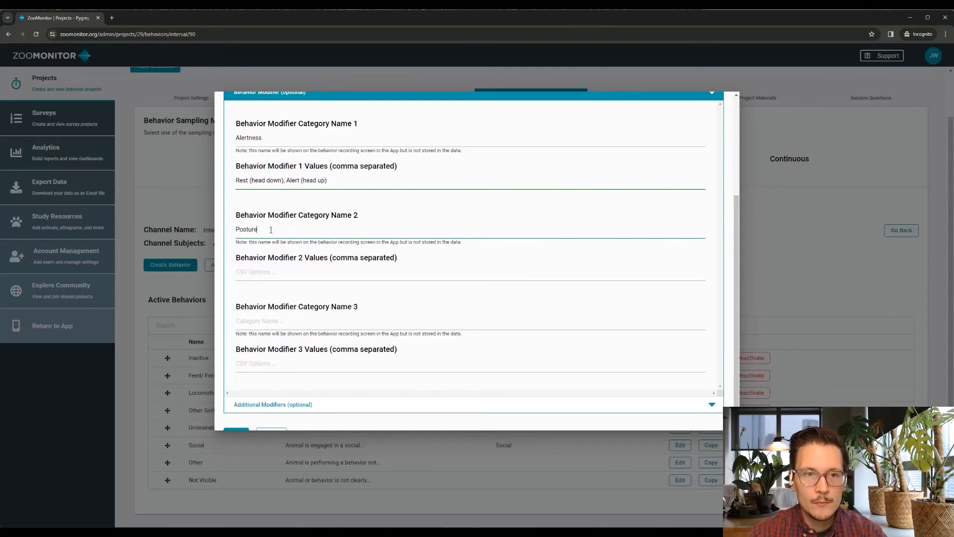
left_click(304, 272)
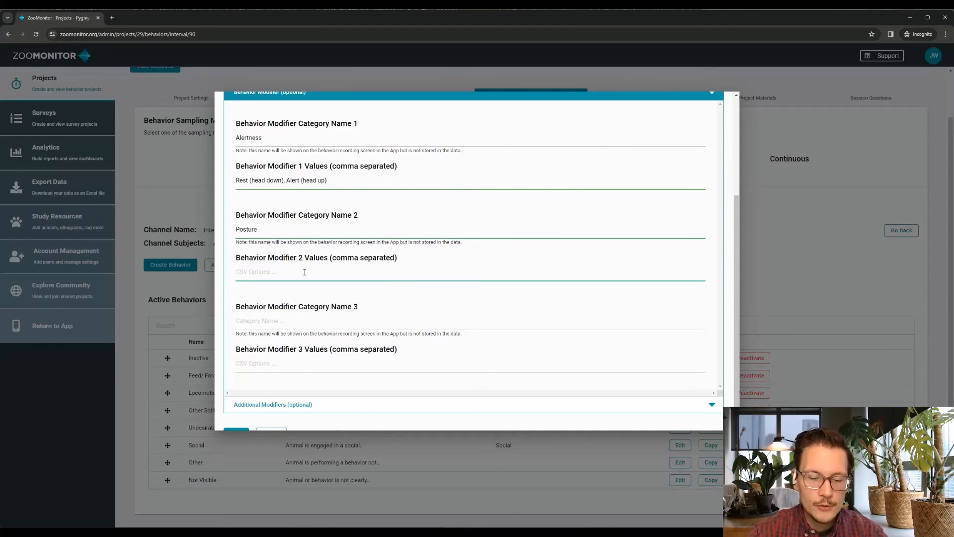
type("Sitting, Lying")
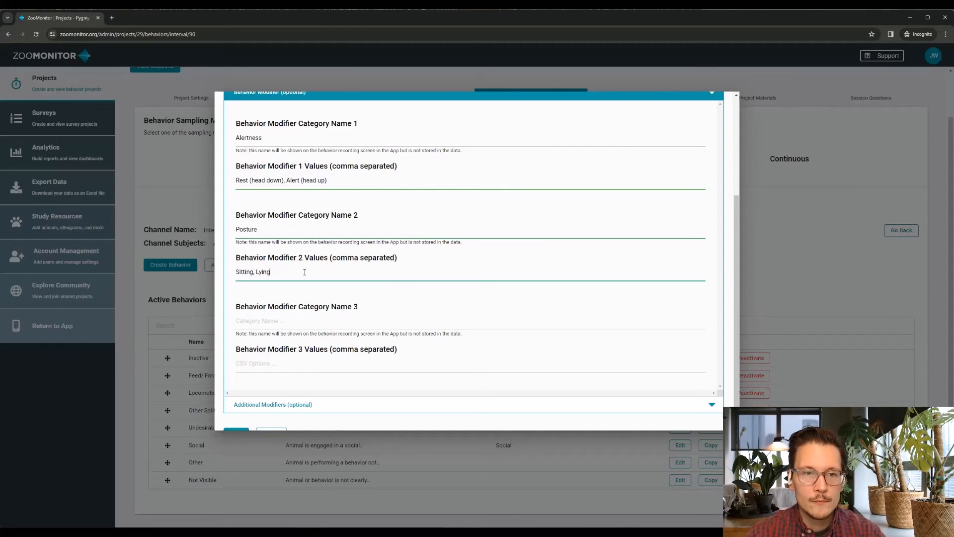
type(", Standing")
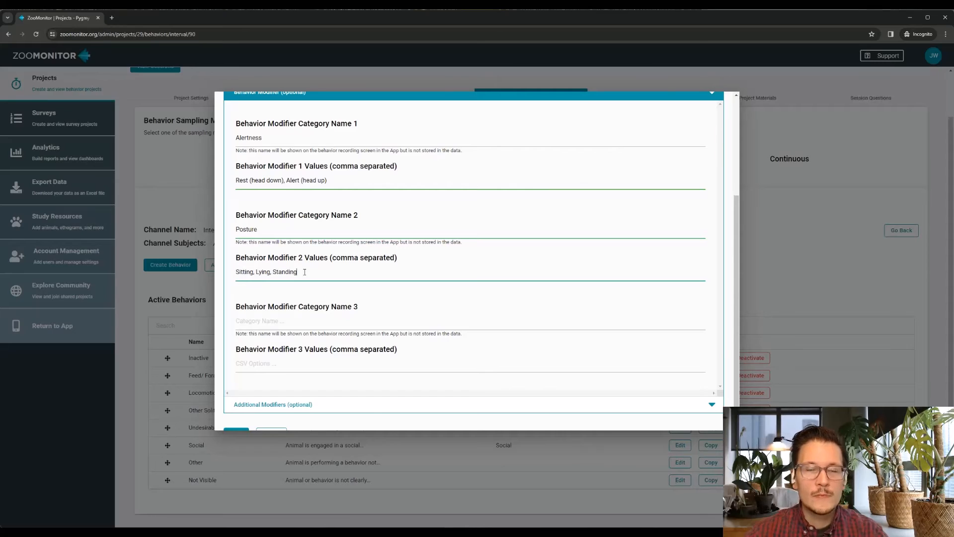
Enter Alertness to Guests as the third behavior modifier category with the values Viewing Guests, Not Viewing Guests
left_click(284, 319)
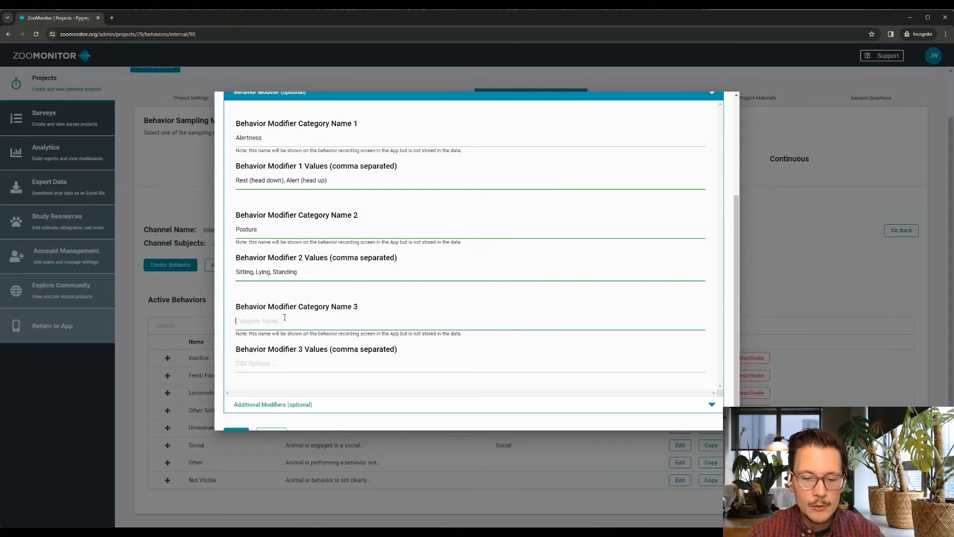
type("Alertness to")
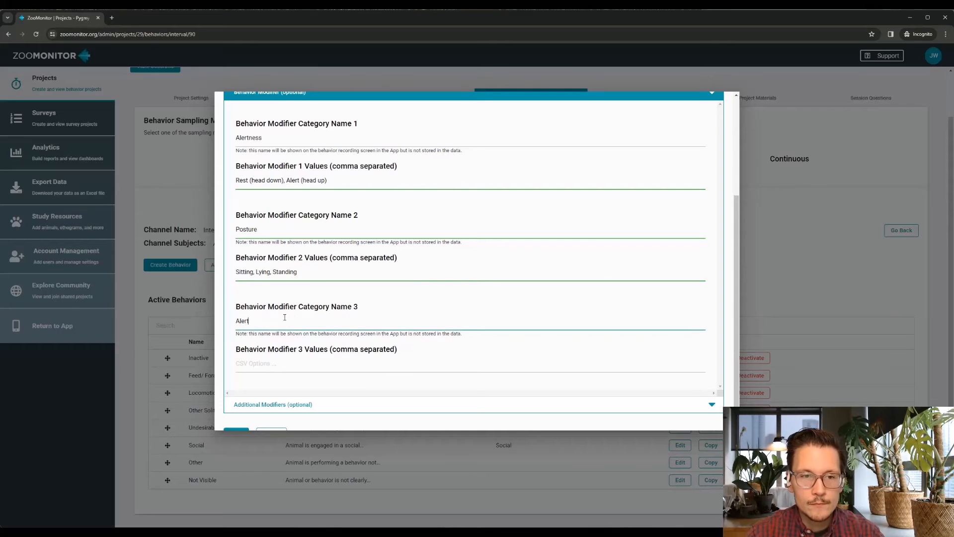
type("ues")
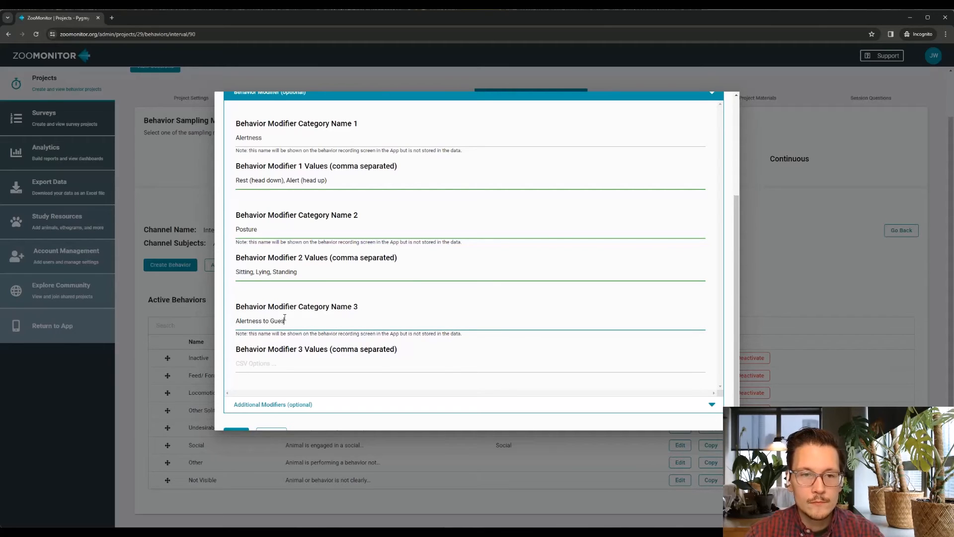
type("sts")
key("Tab")
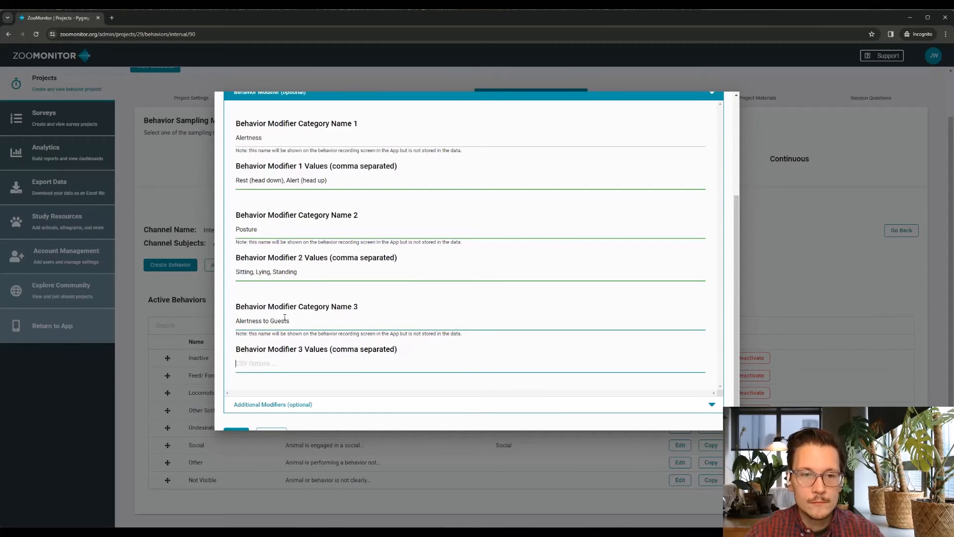
type("Viewing ")
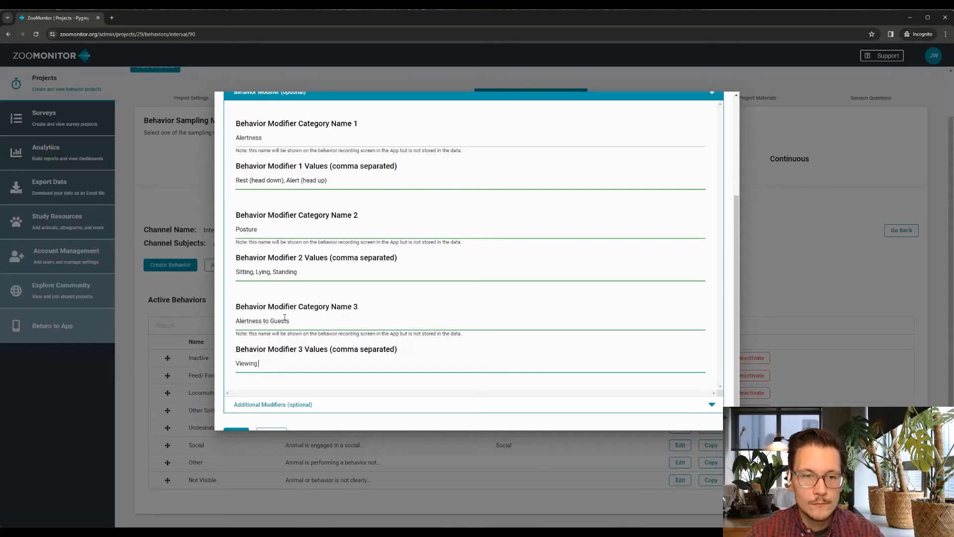
type("Guests, Not")
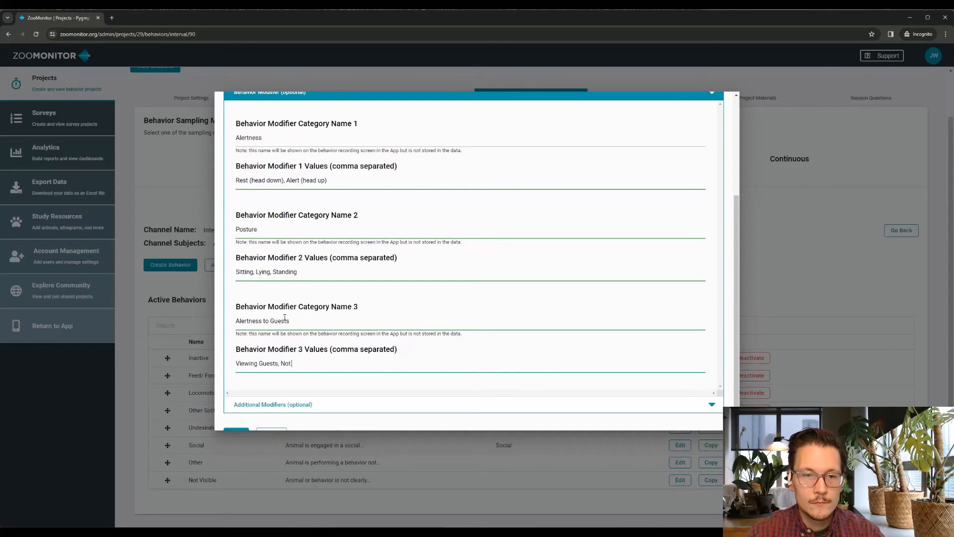
type(" Viewing ")
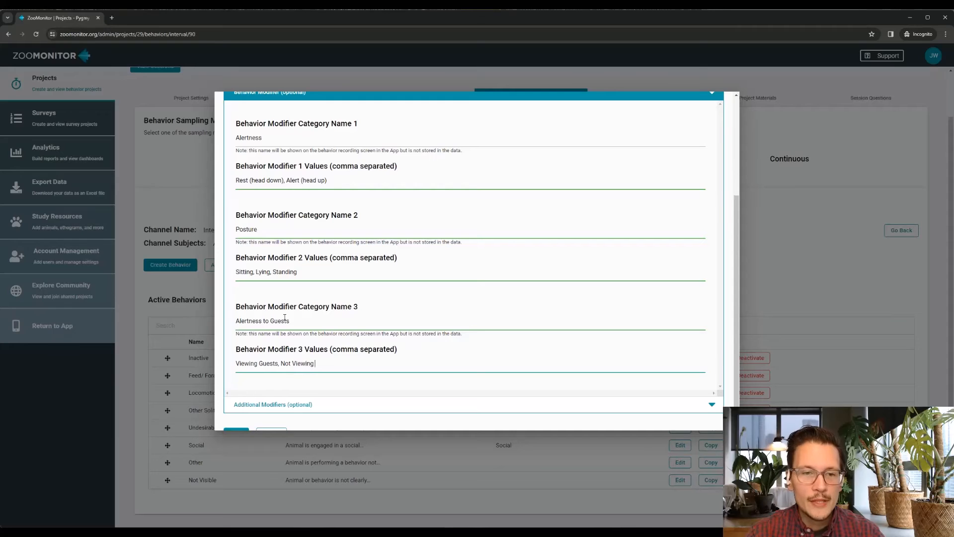
type("Guests")
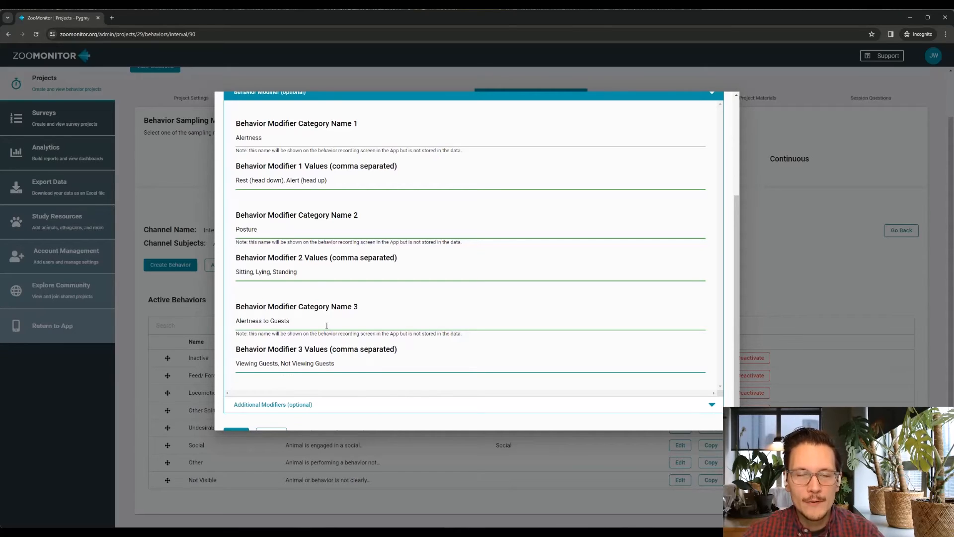
Clear the category names and values of the second and third behavior modifiers, leaving only Alertness
triple_click(299, 319)
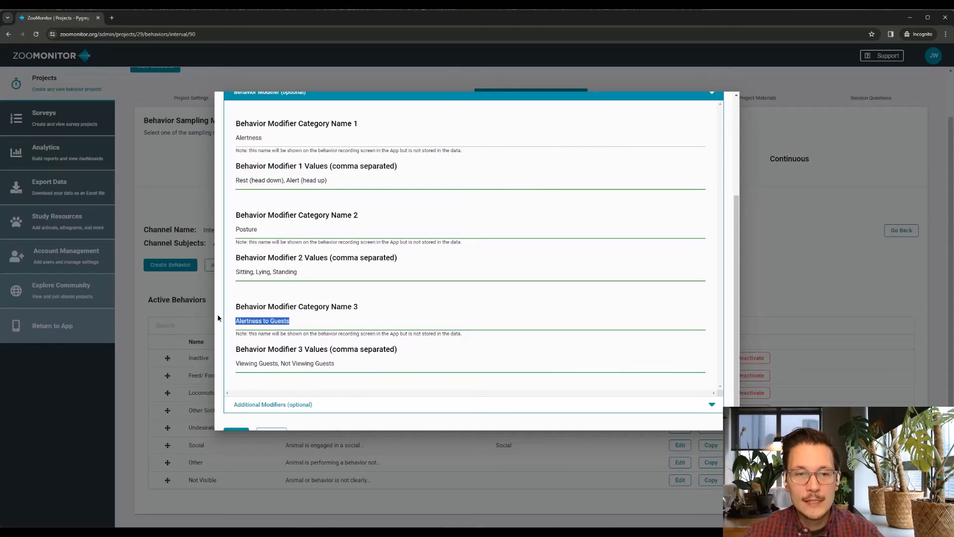
key("BackSpace")
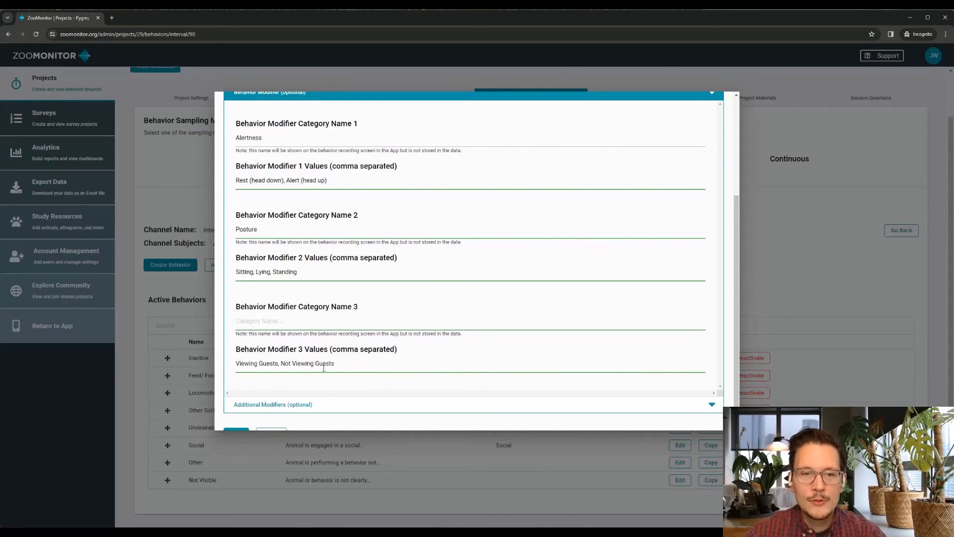
left_click_drag(346, 363, 184, 368)
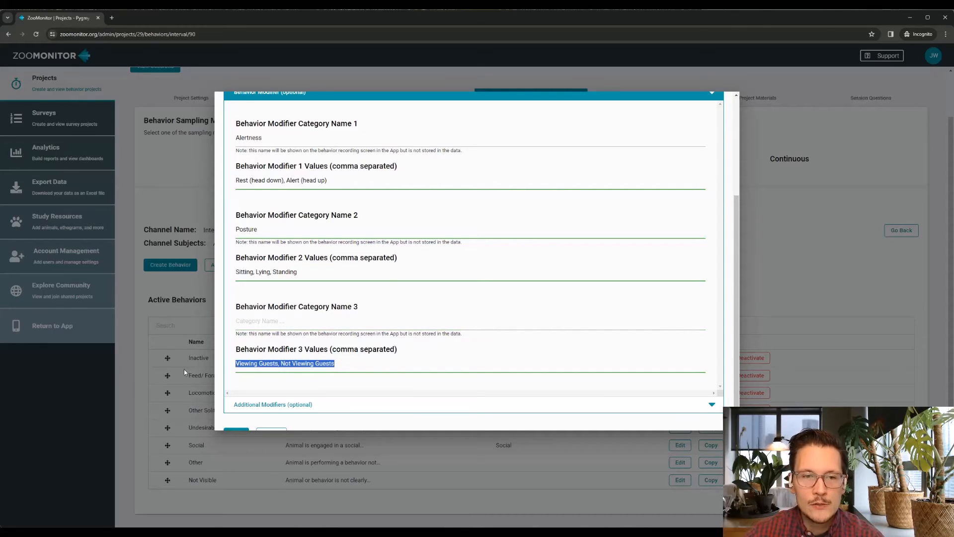
key("BackSpace")
left_click_drag(322, 268, 198, 279)
key("BackSpace")
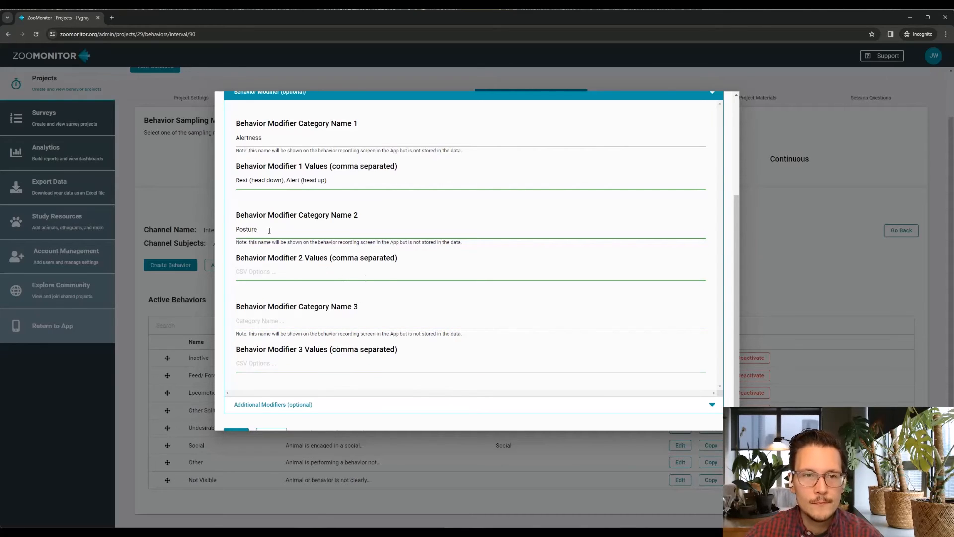
left_click_drag(279, 229, 209, 231)
key("BackSpace")
Turn on the social modifier that includes associated animals for the Inactive behavior
scroll(278, 315, "down", 1)
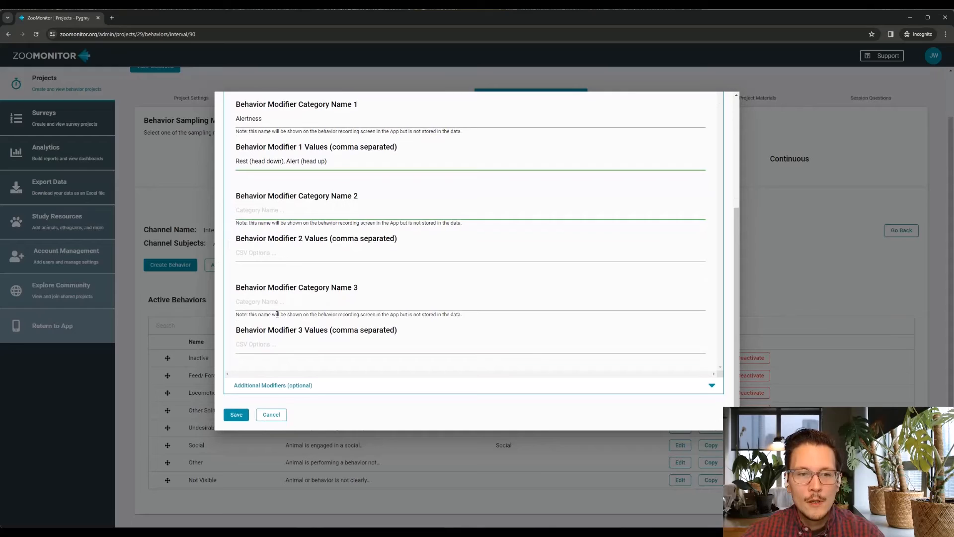
left_click(339, 387)
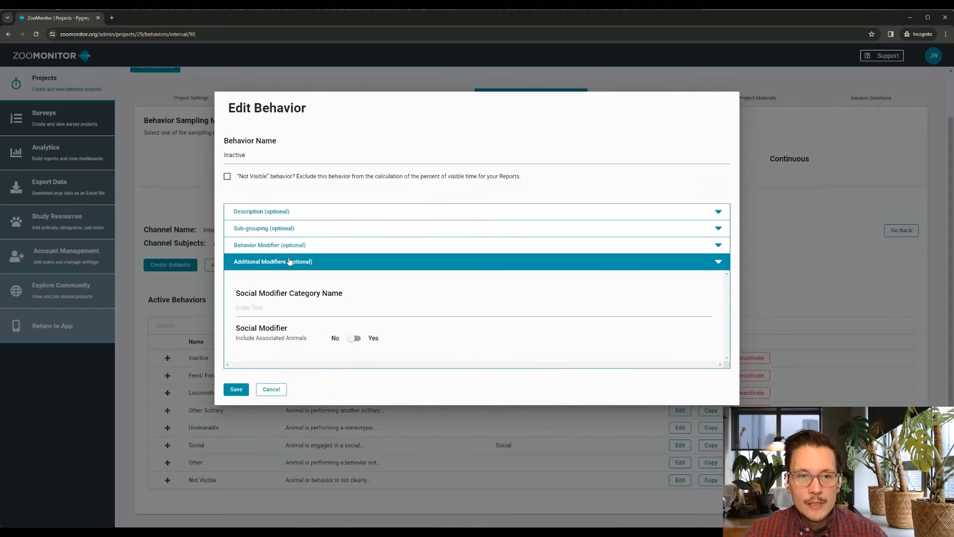
left_click(354, 338)
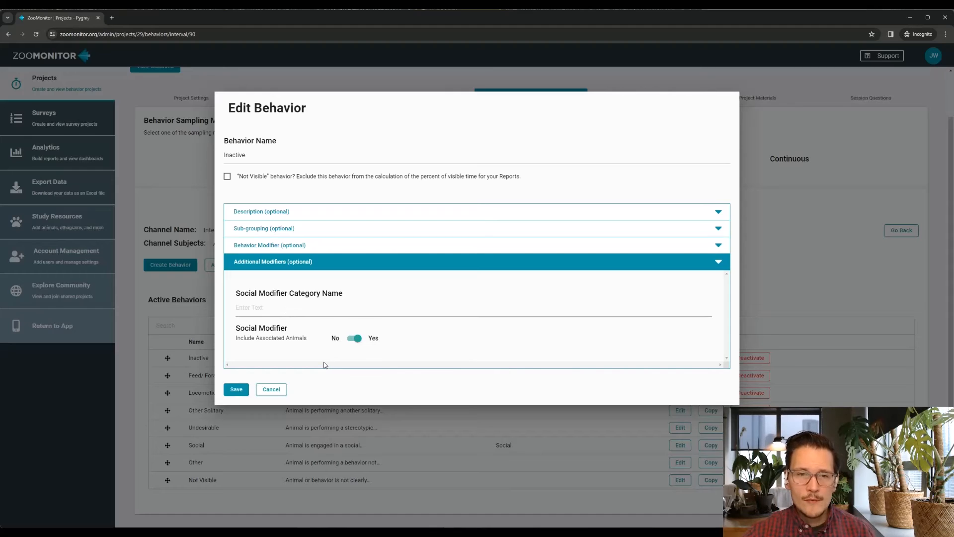
Turn the Inactive behavior's social modifier back off and discard the edits to that behavior
left_click(351, 342)
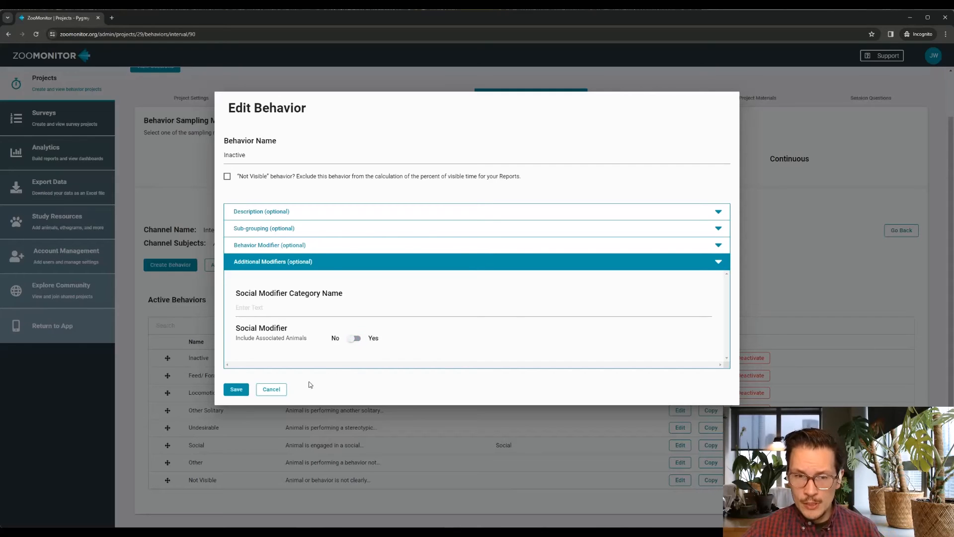
left_click(274, 390)
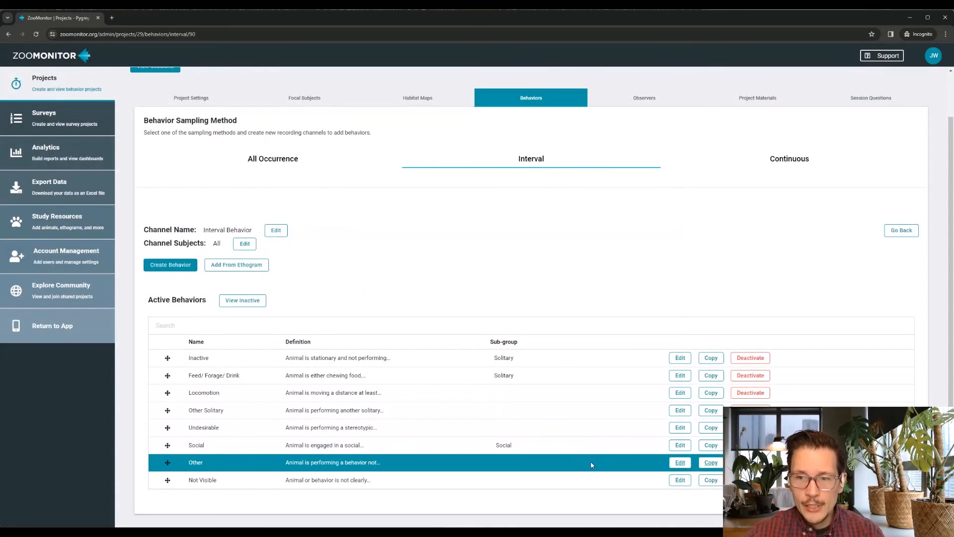
Enter Actor as the Social behavior's first behavior modifier category with the values Initiator, Recipient, Unsure
left_click(680, 446)
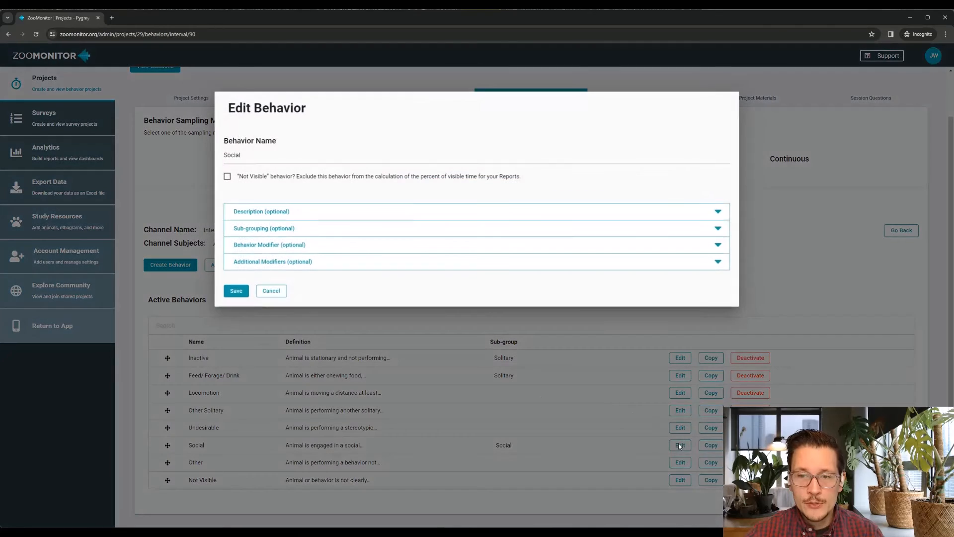
left_click(317, 248)
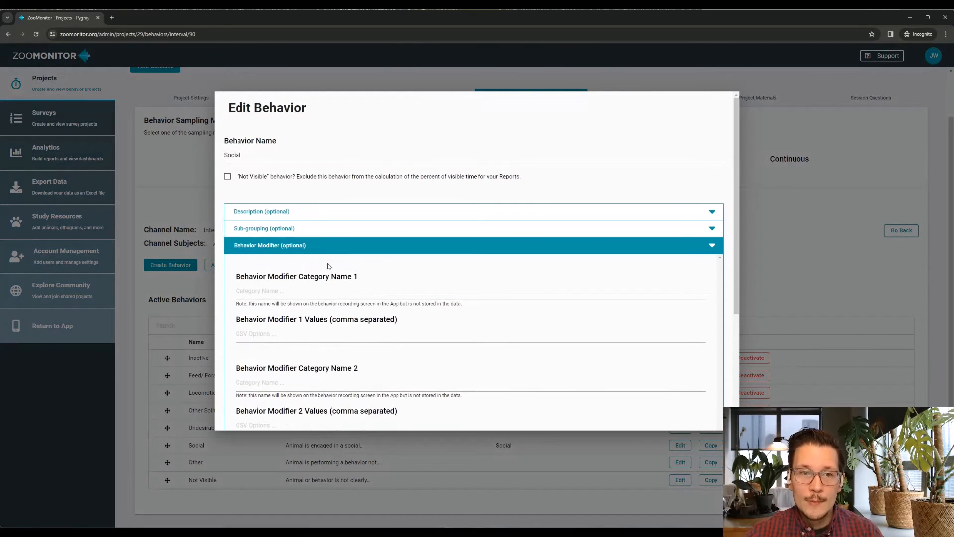
left_click(304, 291)
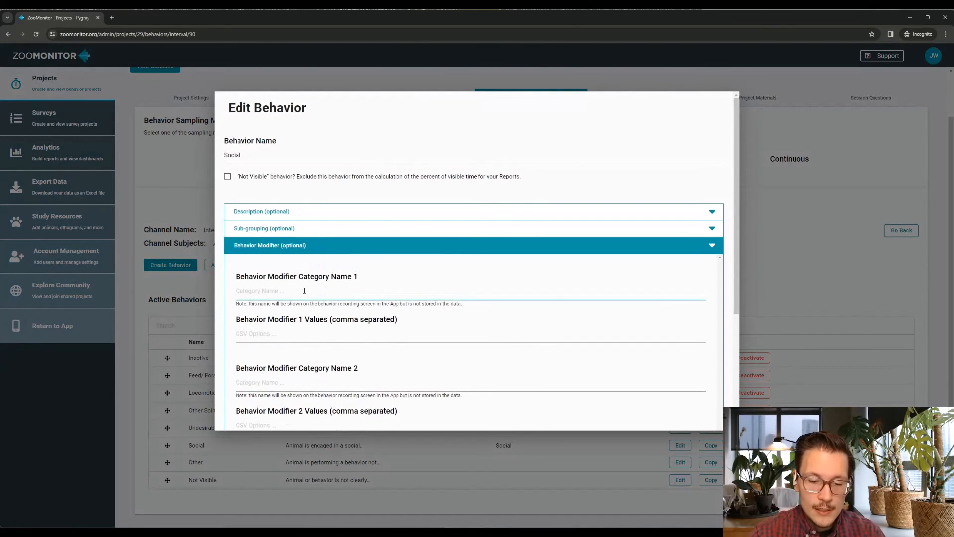
type("Actor")
key("Tab")
type("In")
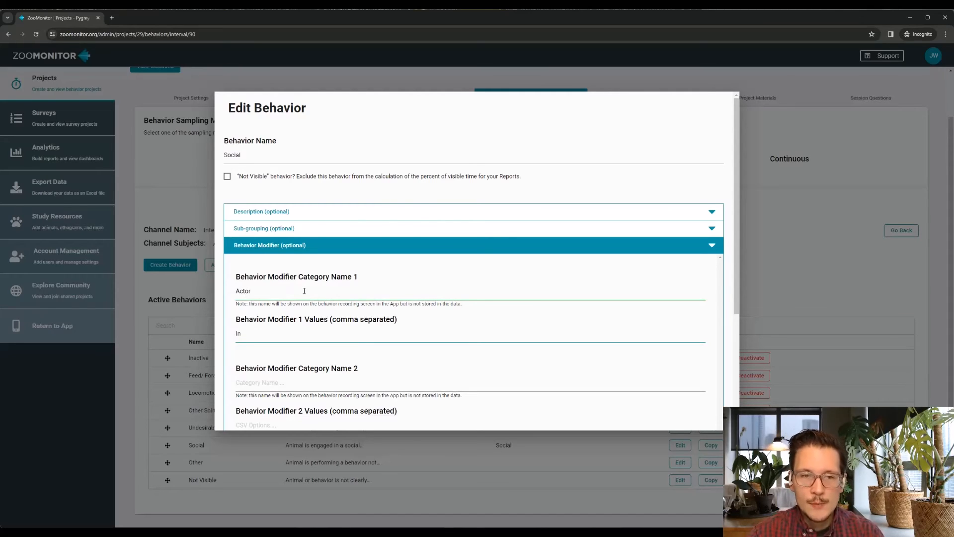
type("itiat")
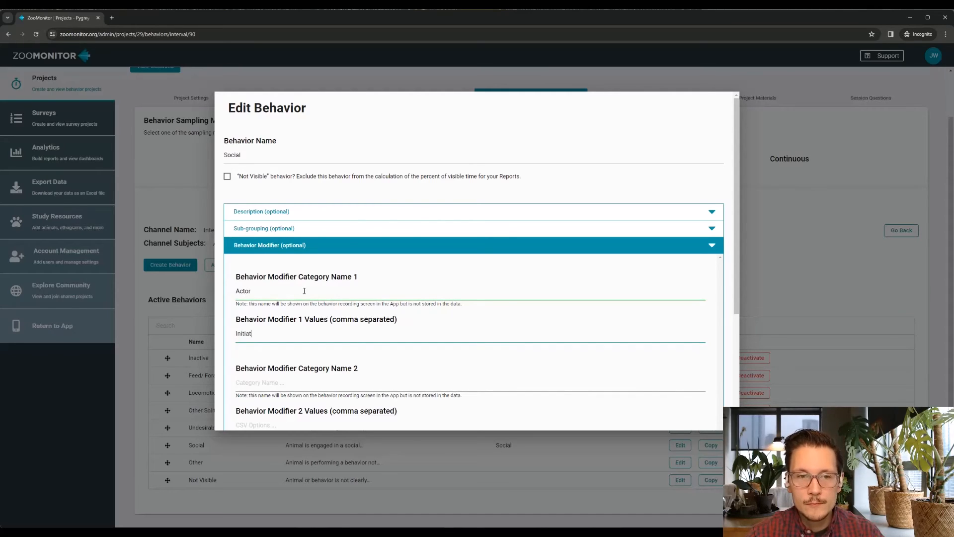
type("or, Recipient")
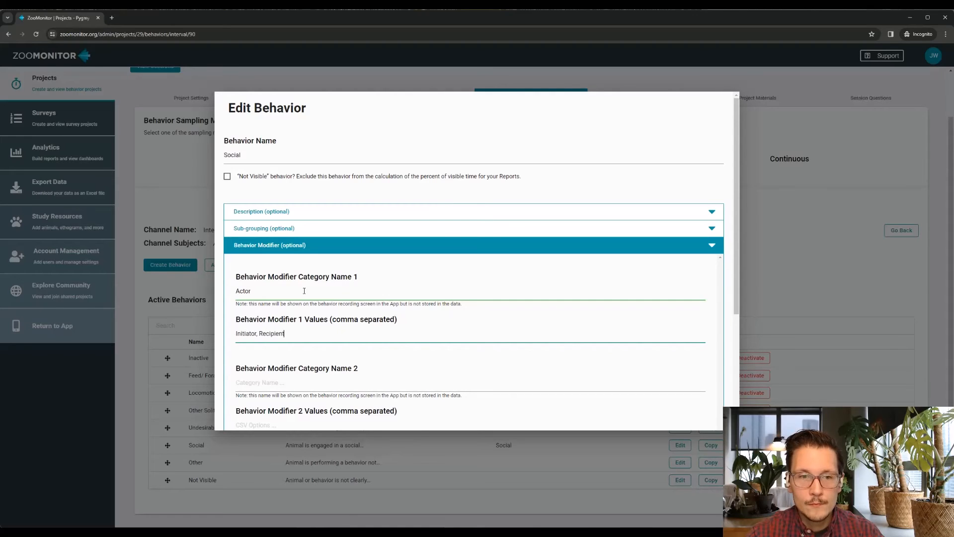
Turn on the Social behavior's social modifier that includes associated animals, and discard all edits to the behavior
scroll(306, 305, "down", 1)
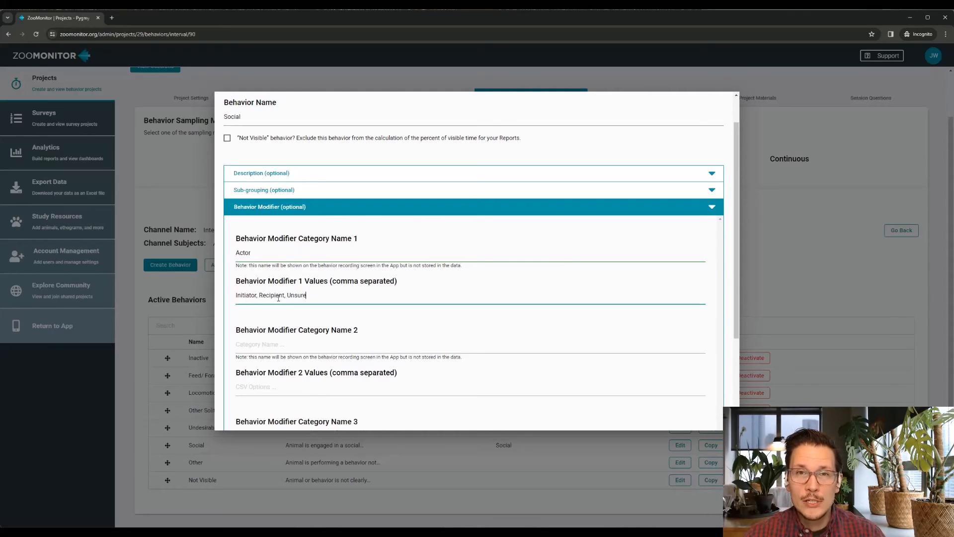
scroll(309, 316, "down", 1)
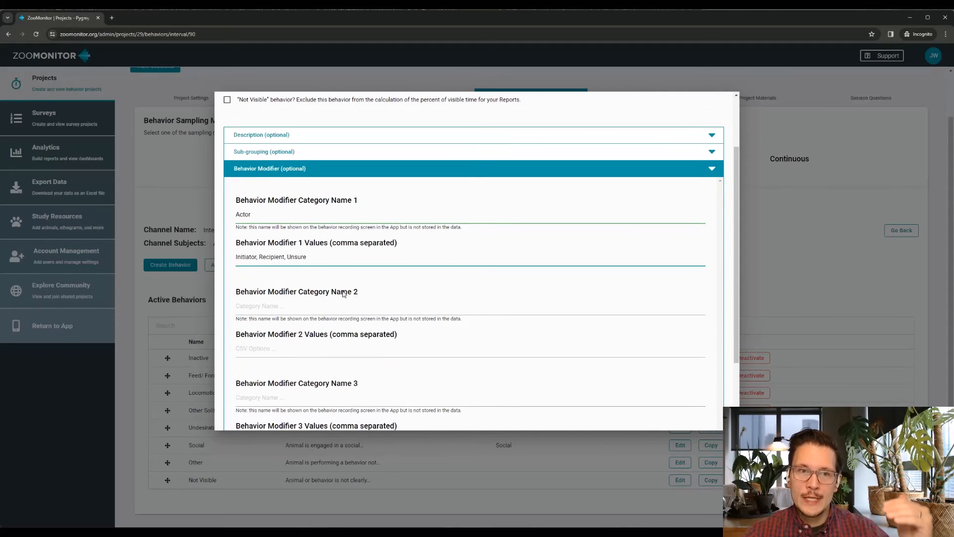
scroll(342, 296, "down", 3)
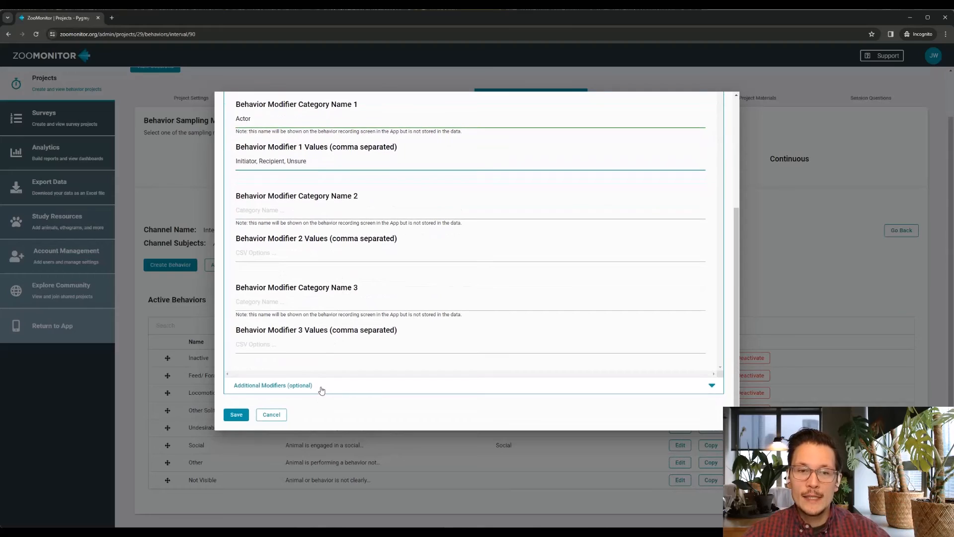
left_click(322, 390)
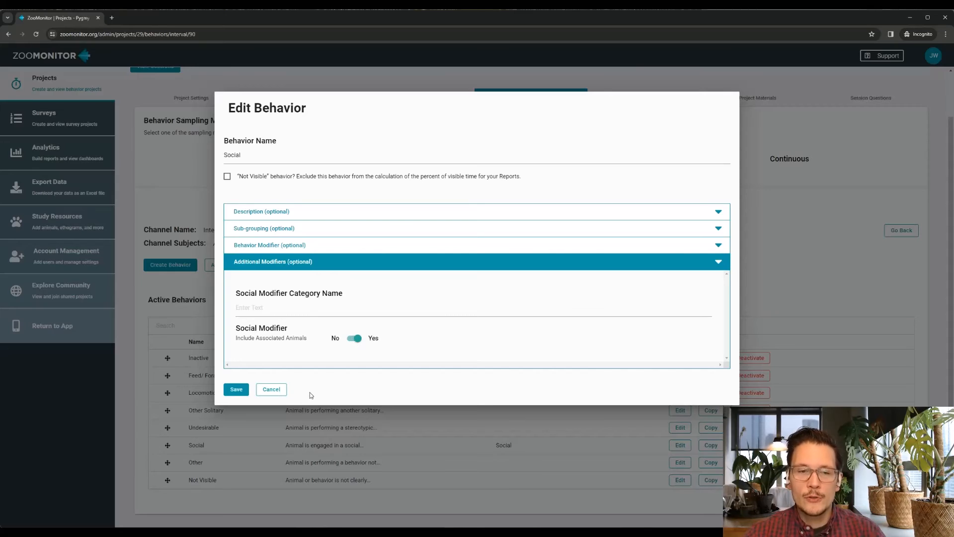
left_click(348, 262)
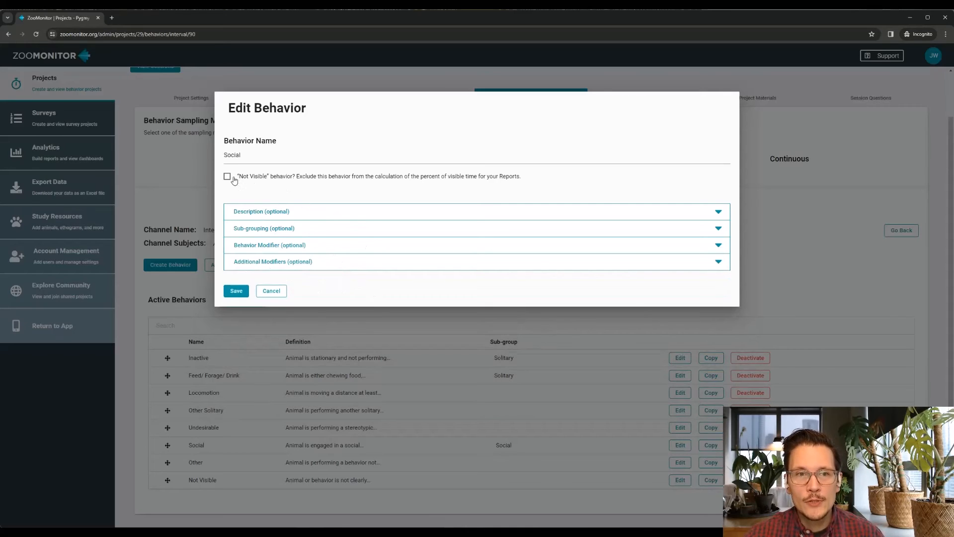
left_click(271, 292)
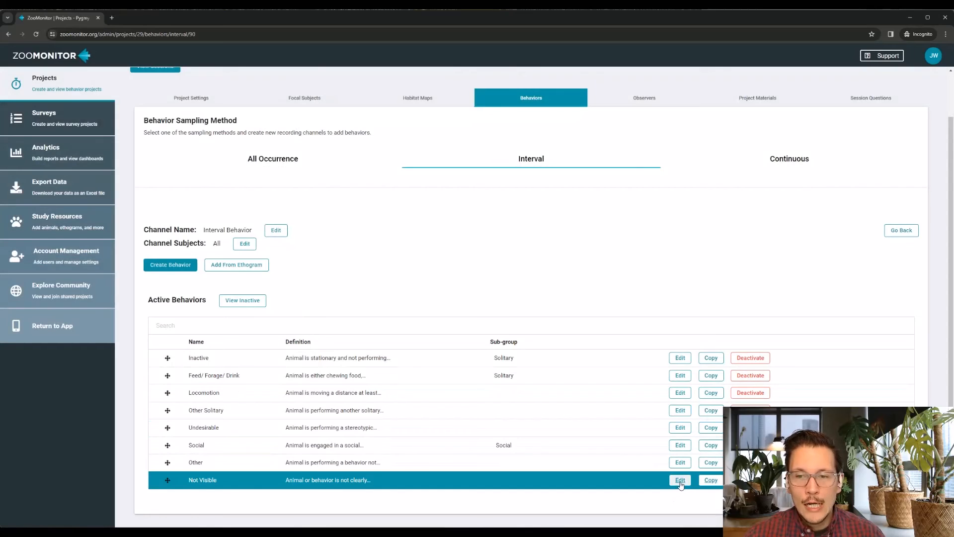
Mark the Not Visible interval behavior as excluded from the percent of visible time in reports and save it
left_click(680, 480)
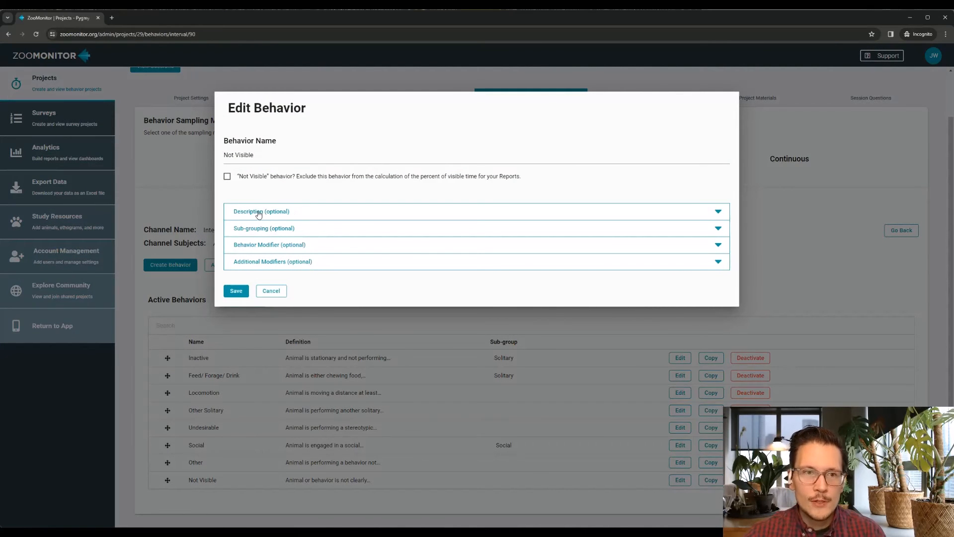
left_click(227, 176)
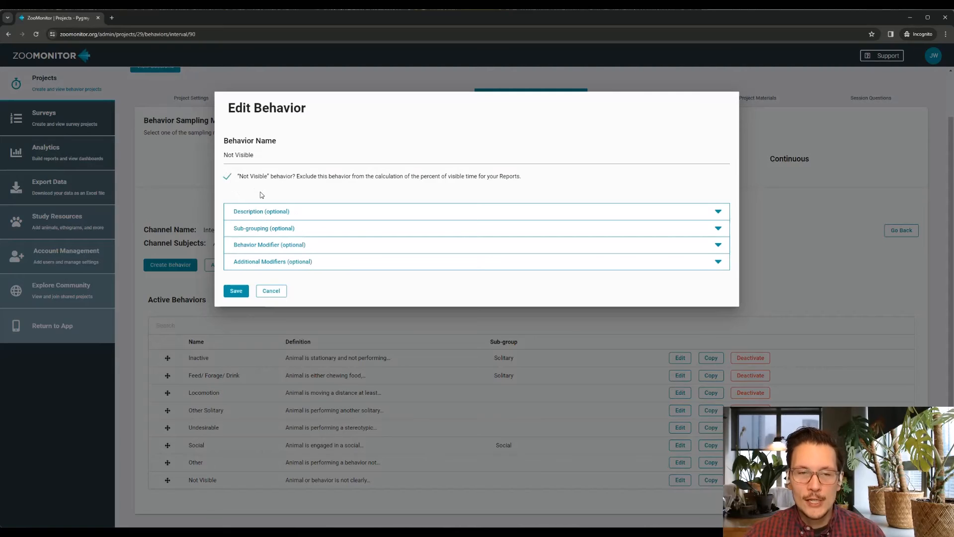
left_click(236, 290)
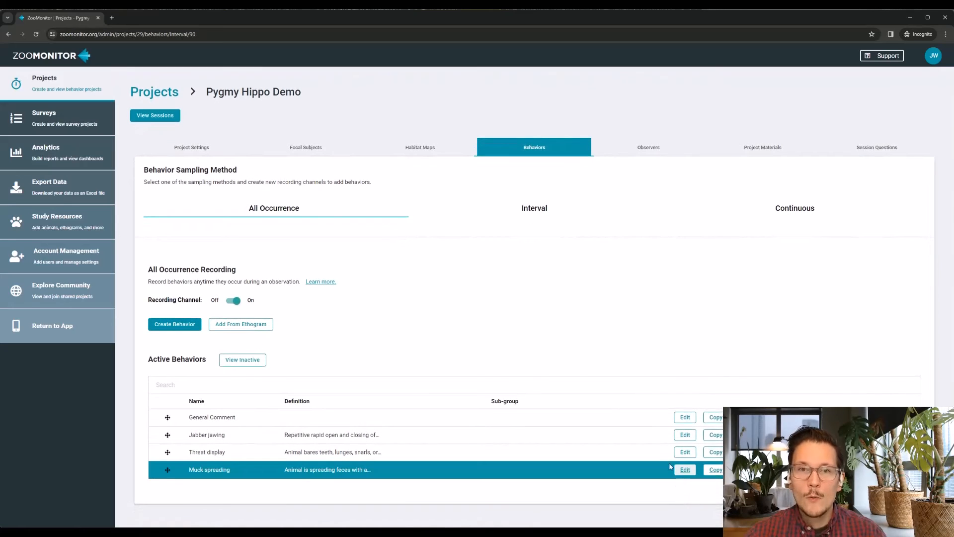
Reopen the Not Visible behavior in the Interval Behavior channel to check its exclusion from visible time
left_click(684, 469)
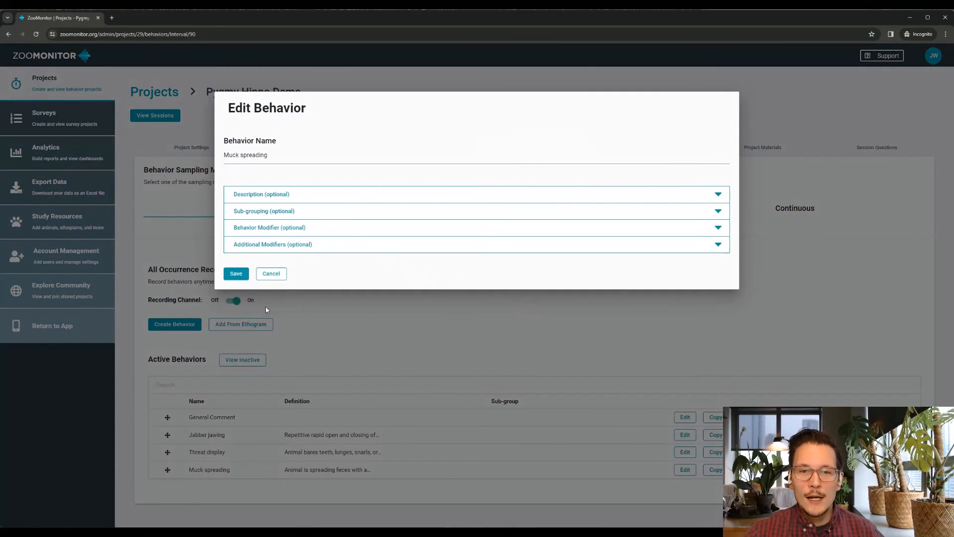
left_click(271, 273)
left_click(552, 210)
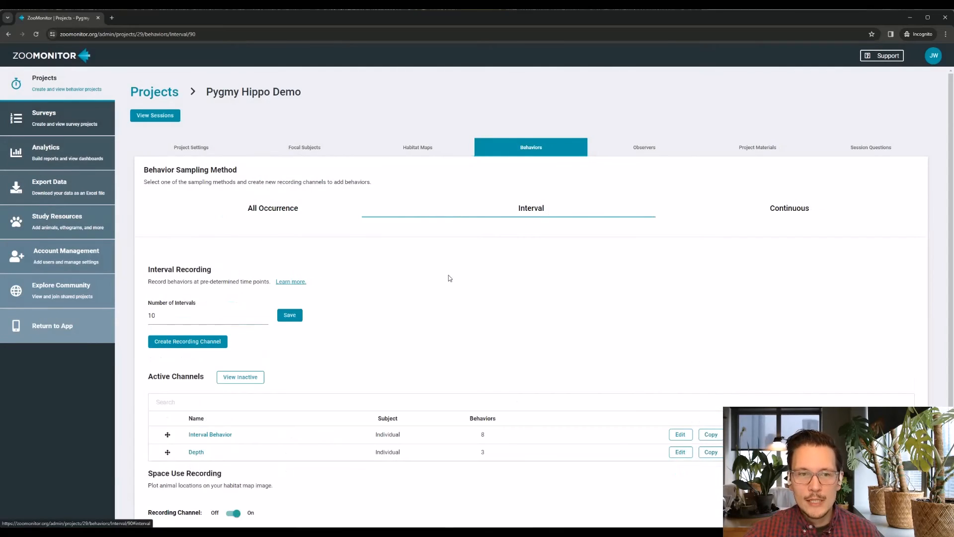
left_click(215, 435)
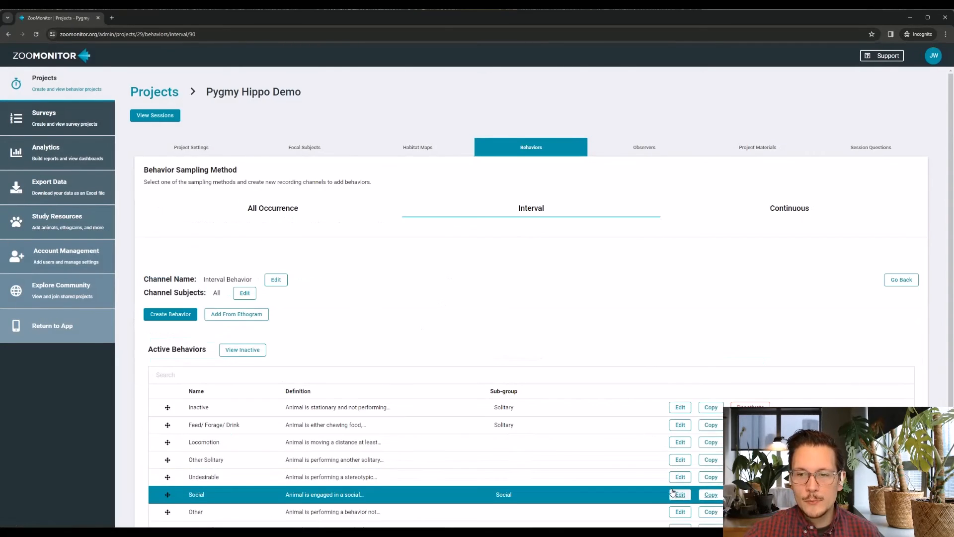
scroll(678, 489, "down", 1)
left_click(680, 480)
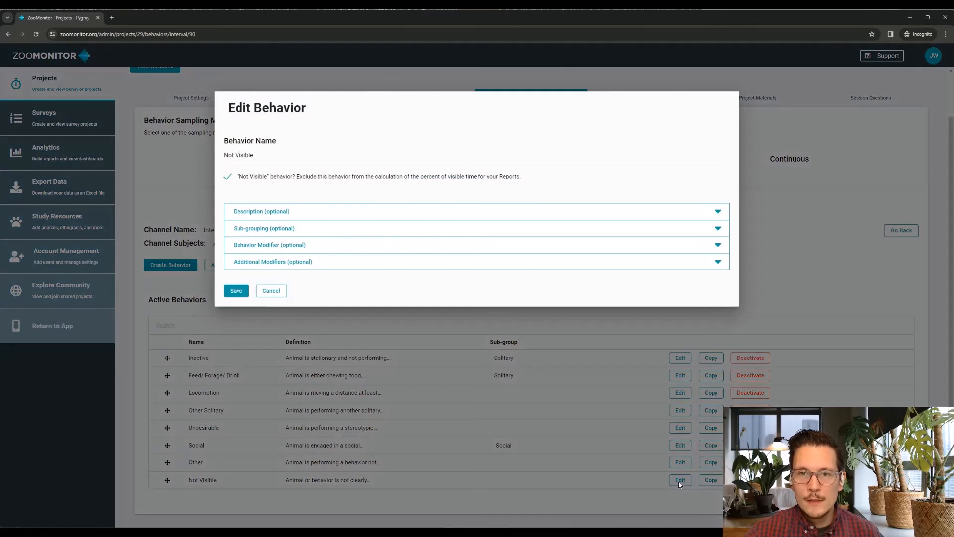
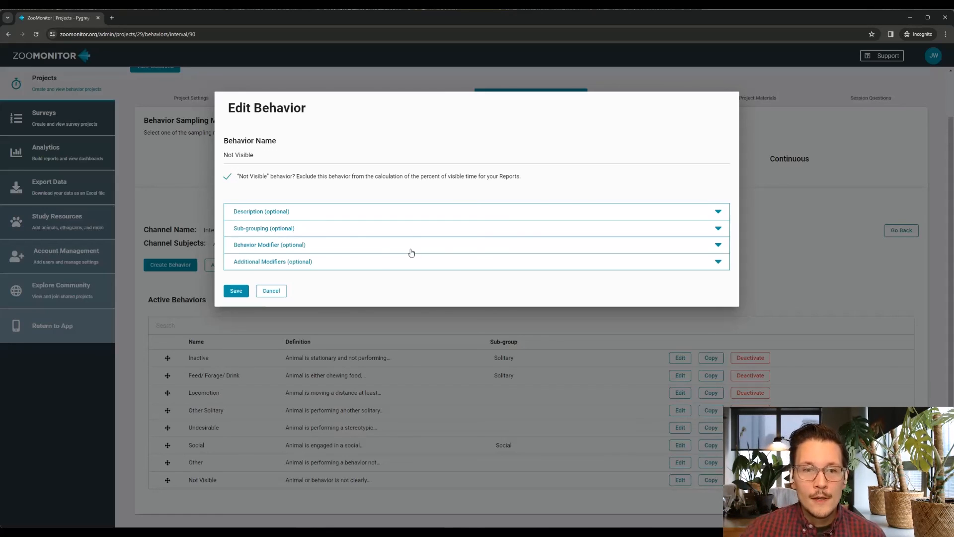
Close the Not Visible behavior without changes, and examine the Inactive behavior's description and attached video
left_click(271, 291)
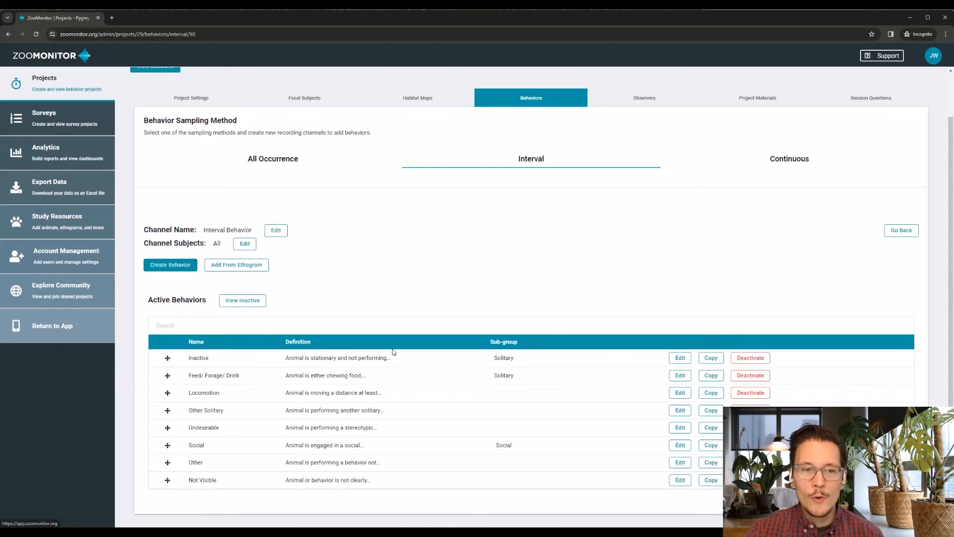
left_click(679, 359)
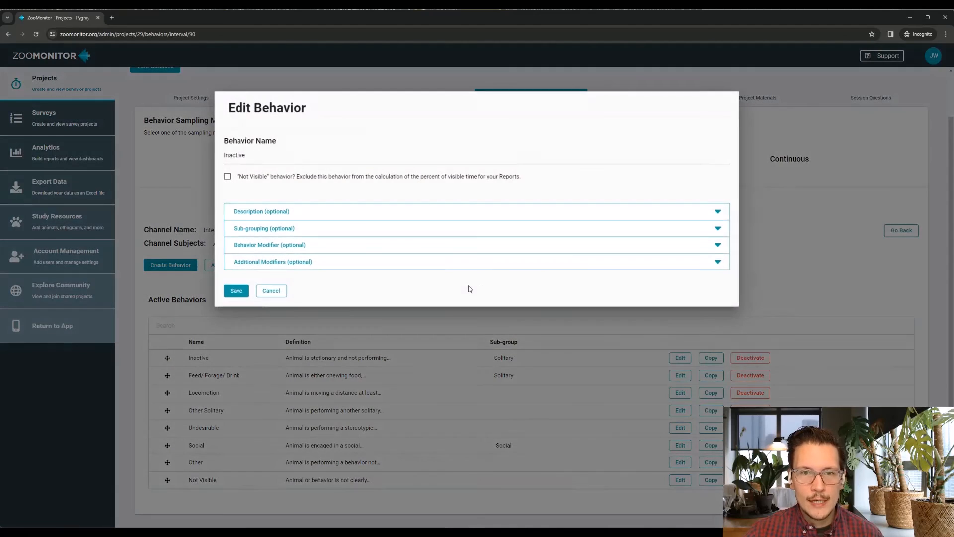
left_click(384, 211)
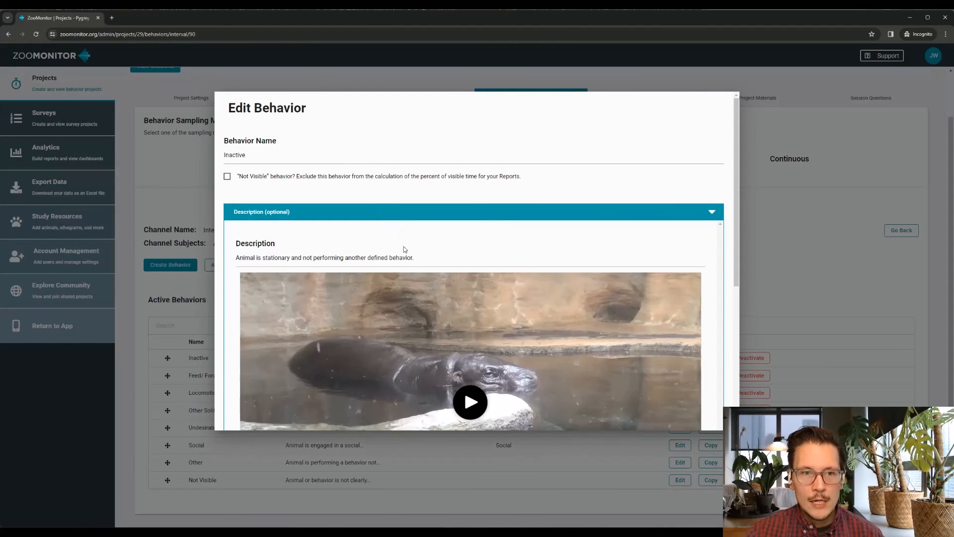
scroll(404, 249, "down", 1)
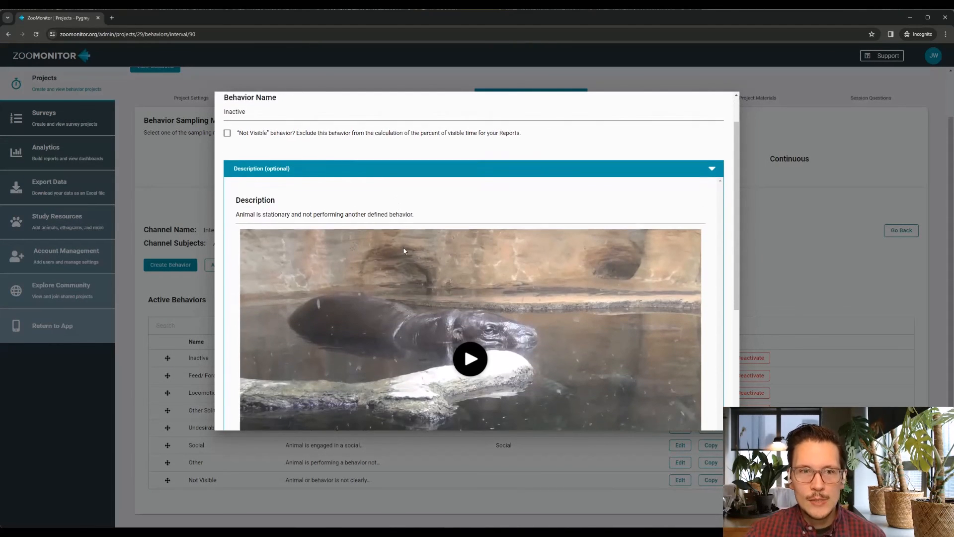
scroll(403, 248, "up", 1)
scroll(405, 251, "down", 2)
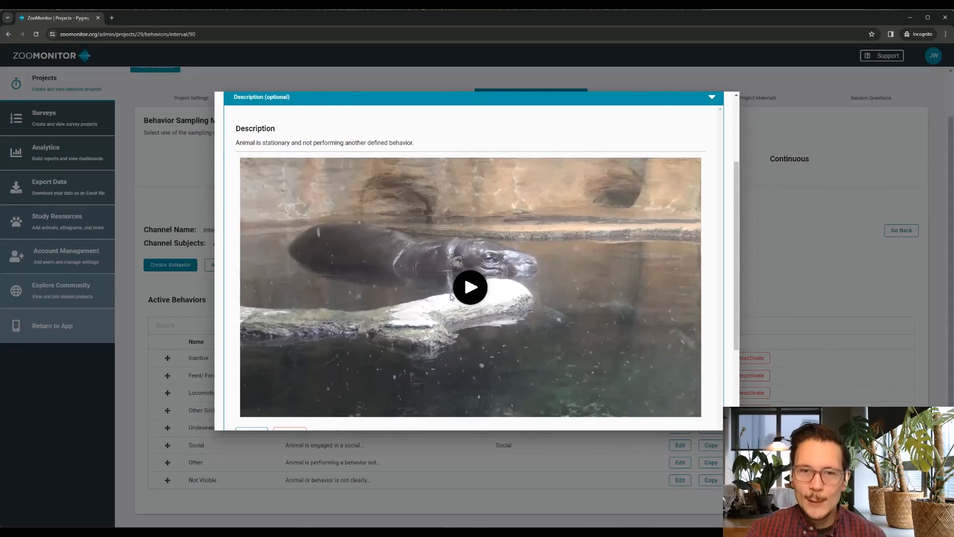
scroll(467, 289, "down", 2)
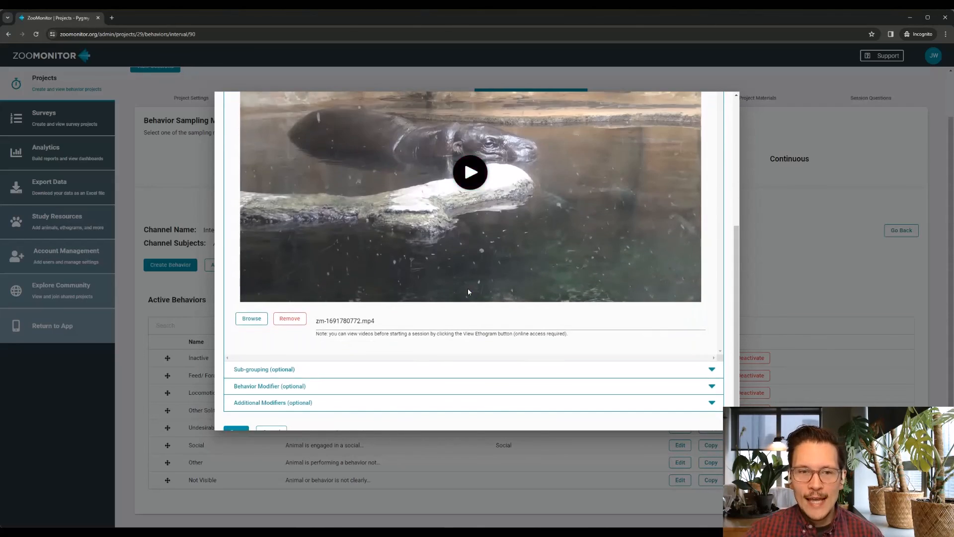
scroll(467, 289, "up", 1)
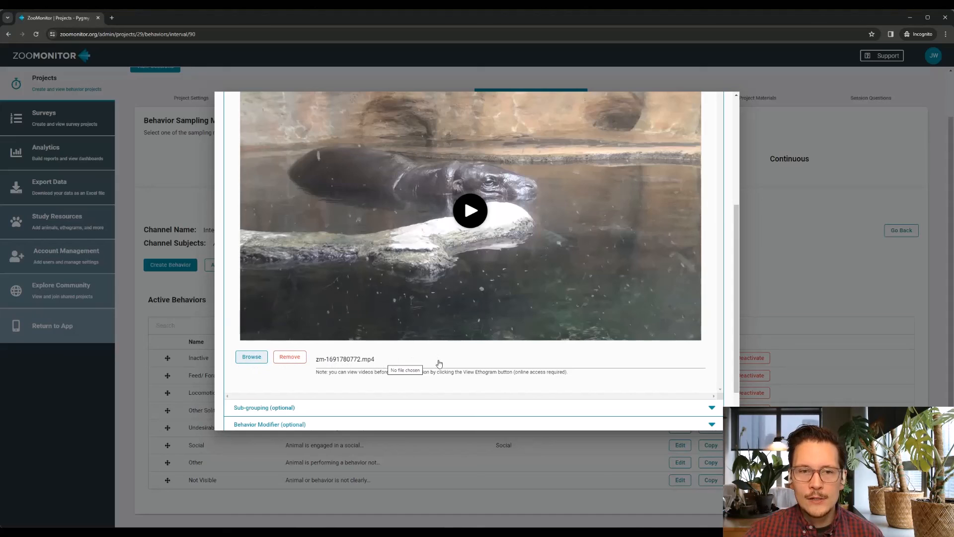
Play part of the Inactive behavior's video, review its description section, and close the behavior without saving
left_click(474, 219)
scroll(466, 317, "up", 1)
scroll(466, 317, "down", 1)
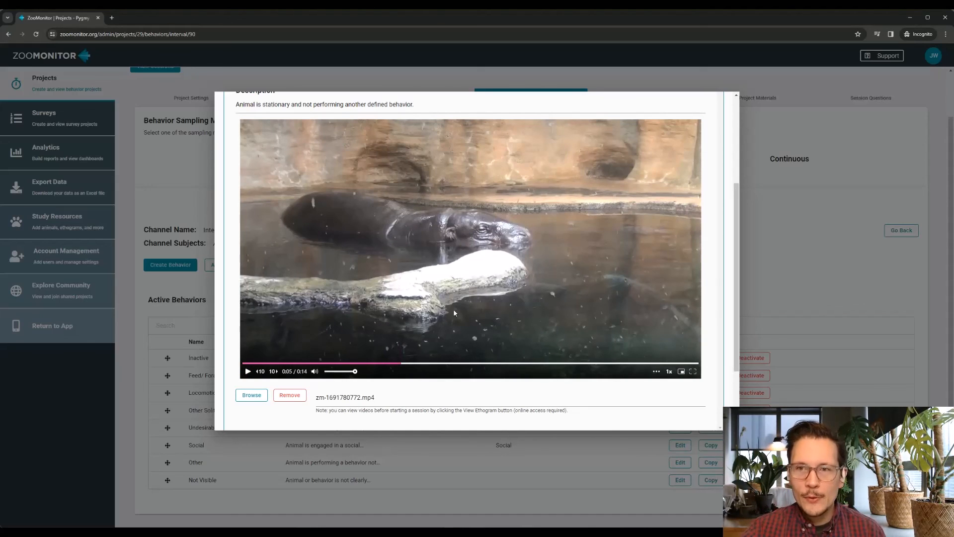
scroll(453, 308, "up", 3)
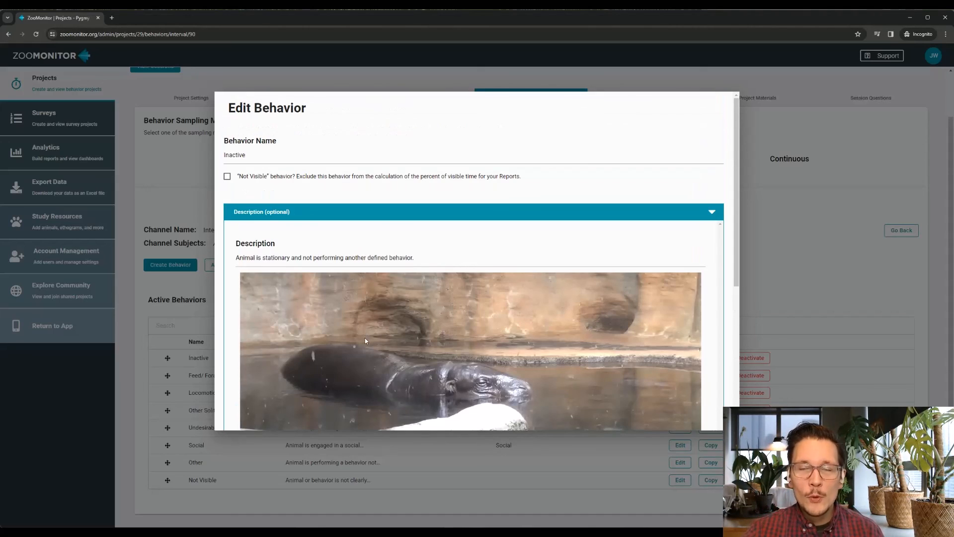
scroll(365, 337, "down", 3)
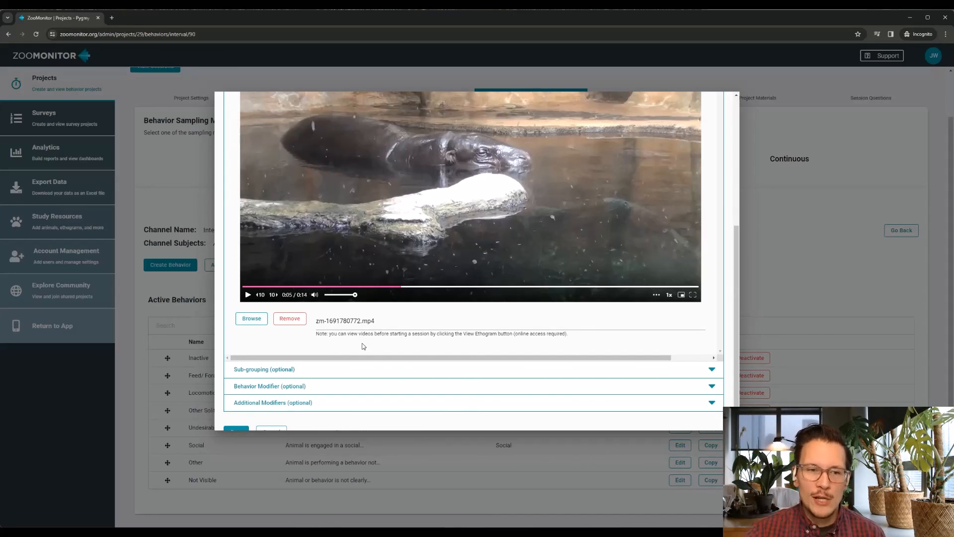
scroll(364, 346, "up", 4)
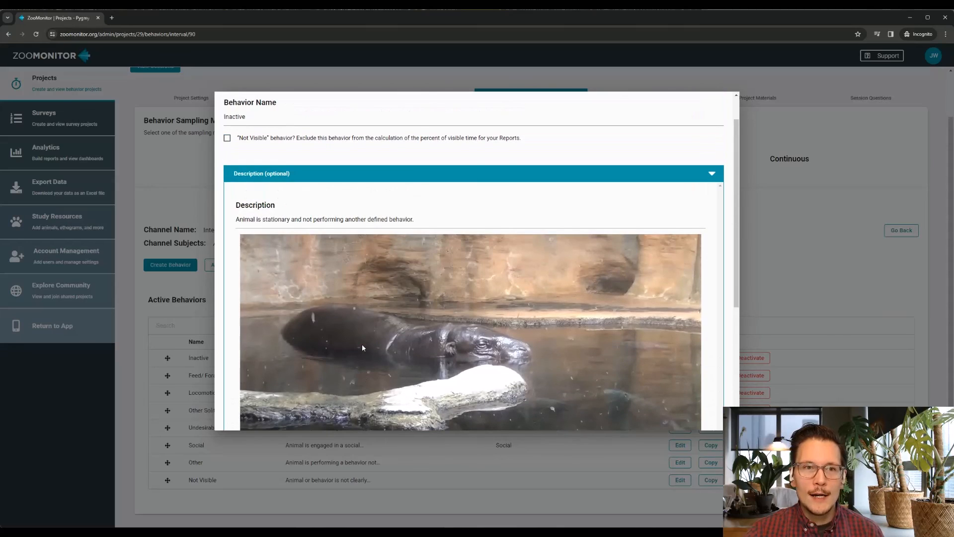
scroll(362, 344, "up", 1)
left_click(178, 210)
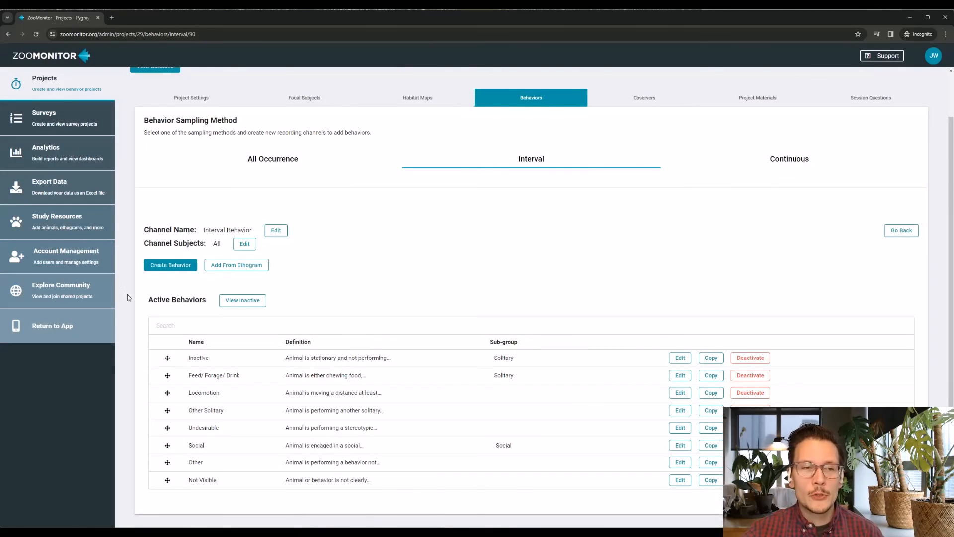
Return to the data collection app, continue as the signed-in user, and open the Pygmy Hippo Demo project summary
left_click(41, 326)
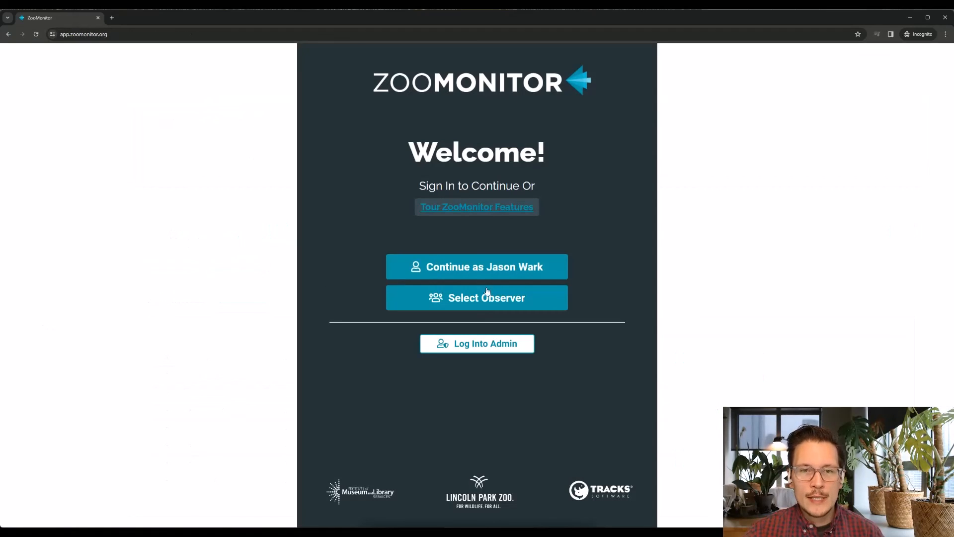
left_click(488, 271)
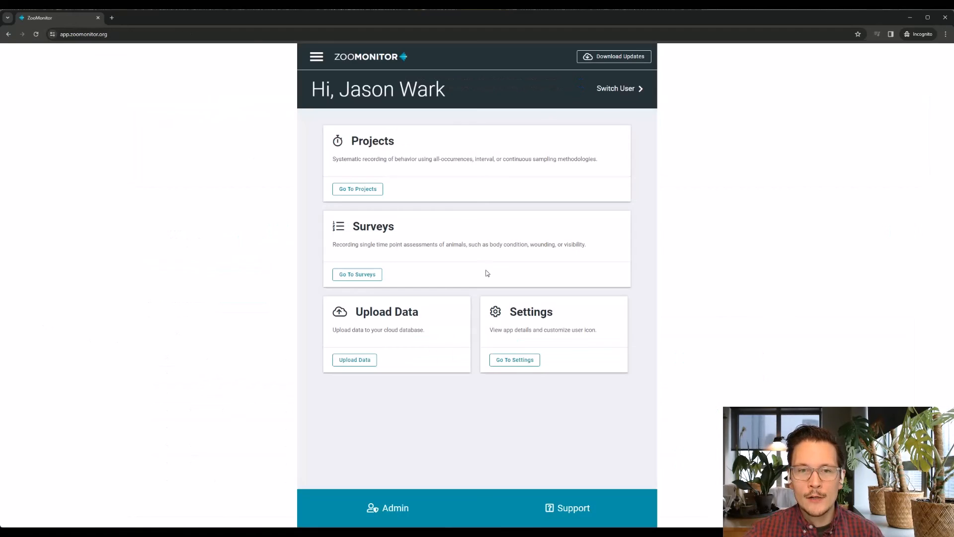
left_click(379, 192)
left_click(374, 301)
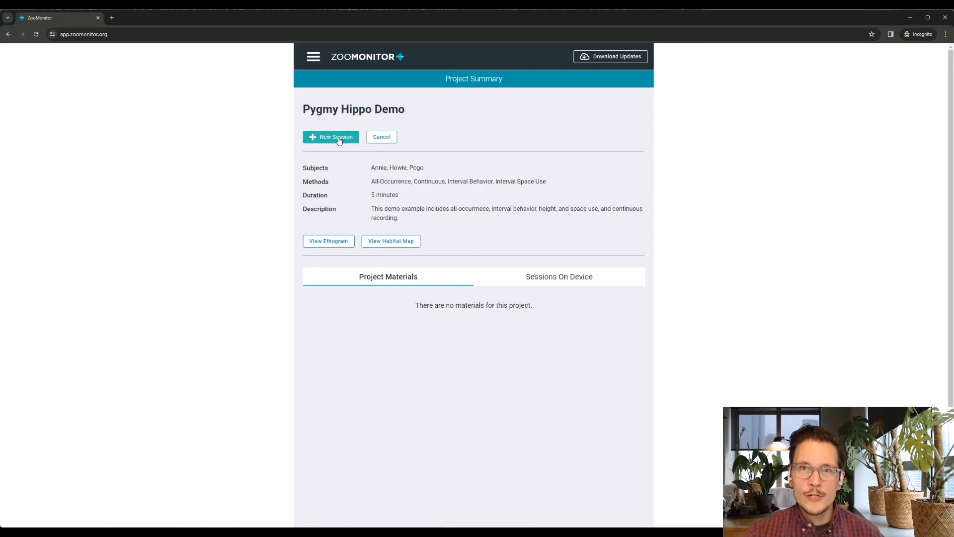
Open the project's ethogram and play part of the Inactive behavior's video in the Interval Behavior channel, then pause it
left_click(342, 247)
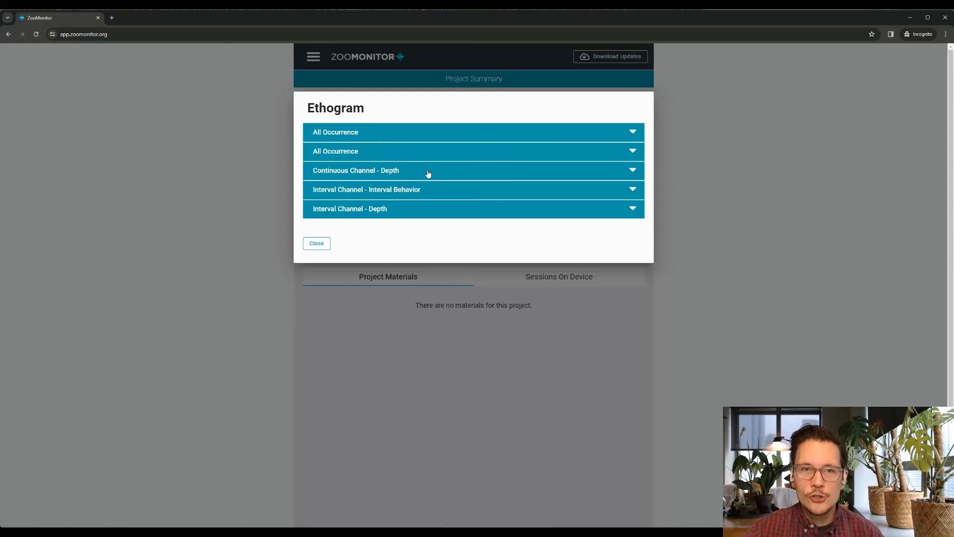
left_click(407, 192)
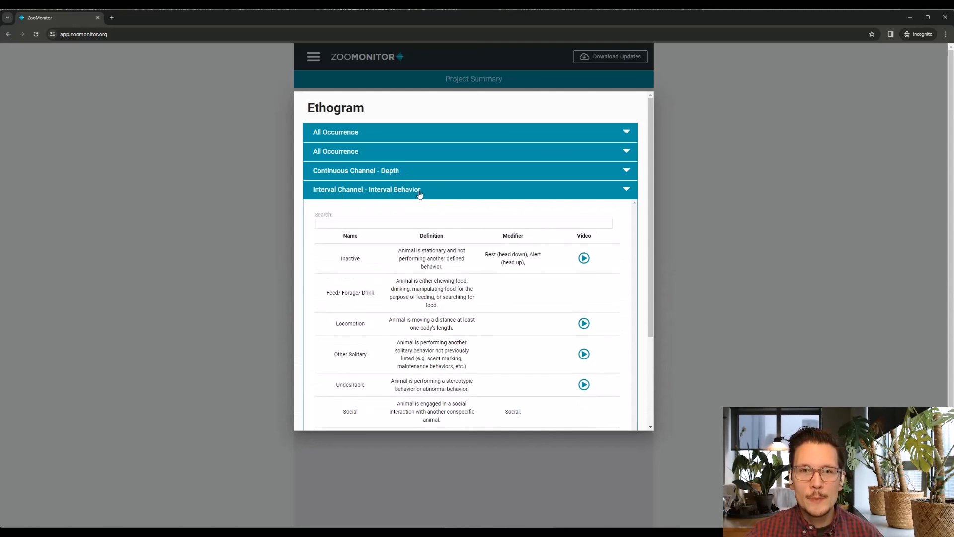
scroll(462, 296, "down", 1)
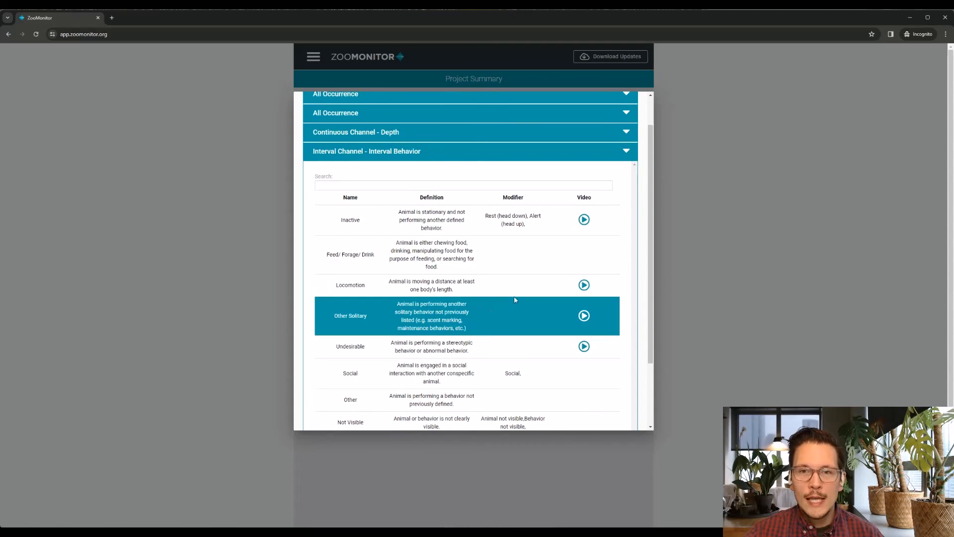
scroll(515, 299, "down", 1)
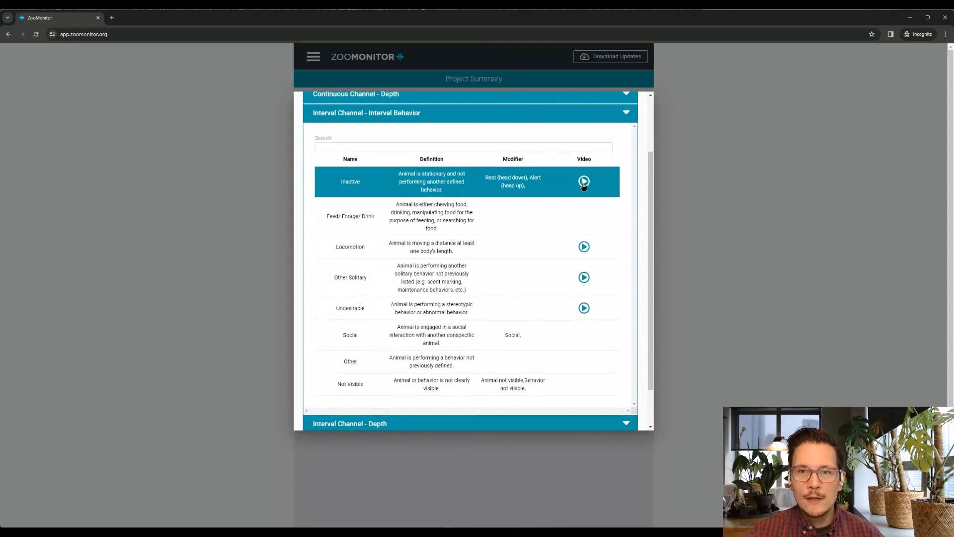
left_click(583, 182)
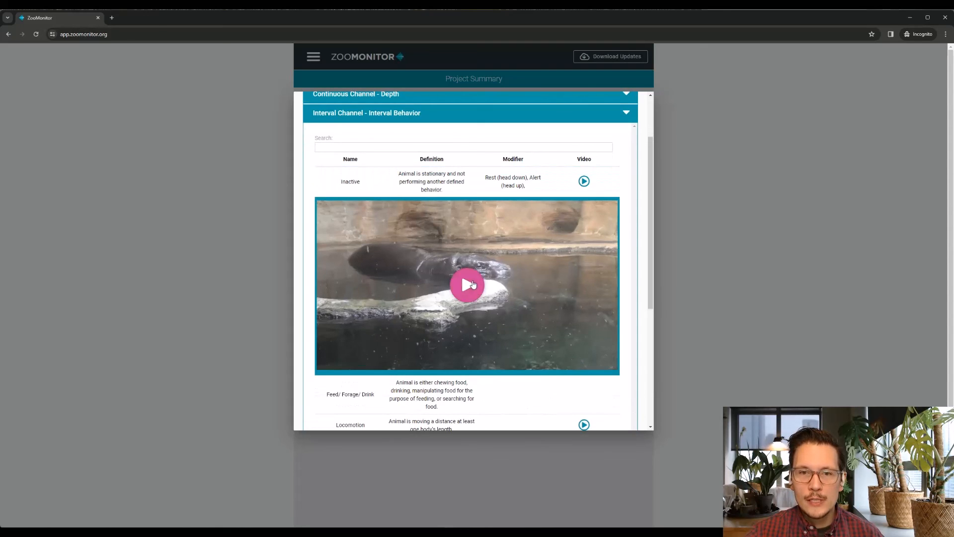
left_click(466, 275)
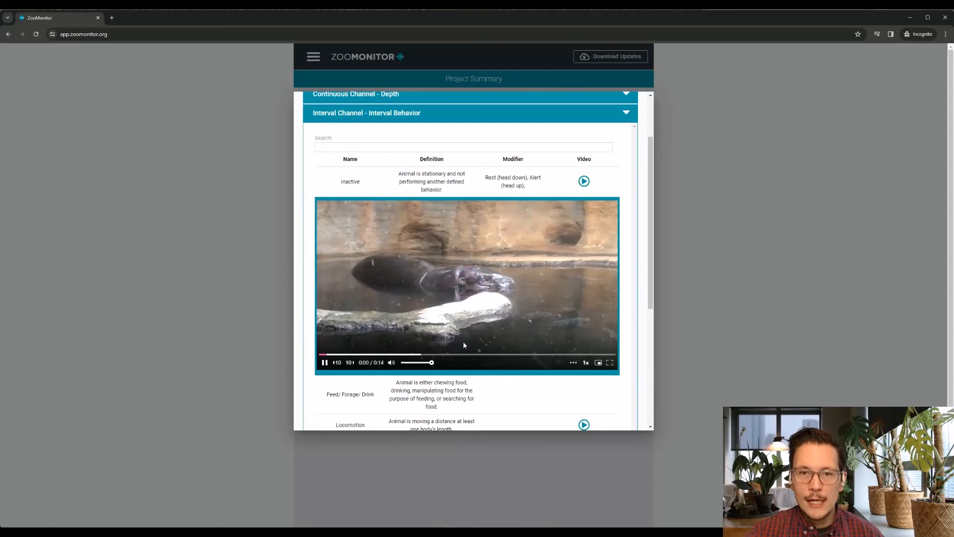
left_click(324, 364)
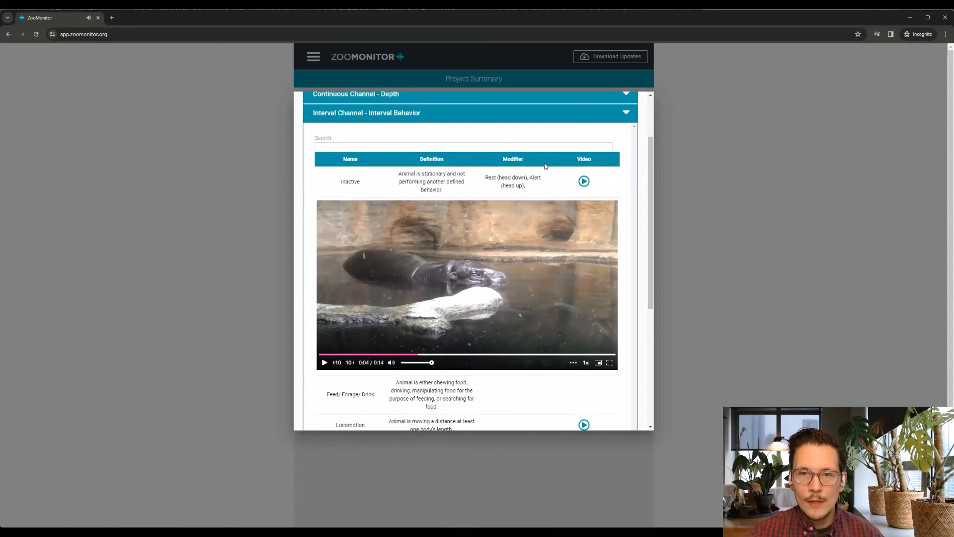
Review the remaining behaviors' definitions, modifiers and videos in the Interval Behavior ethogram, and collapse the channel
scroll(494, 266, "down", 3)
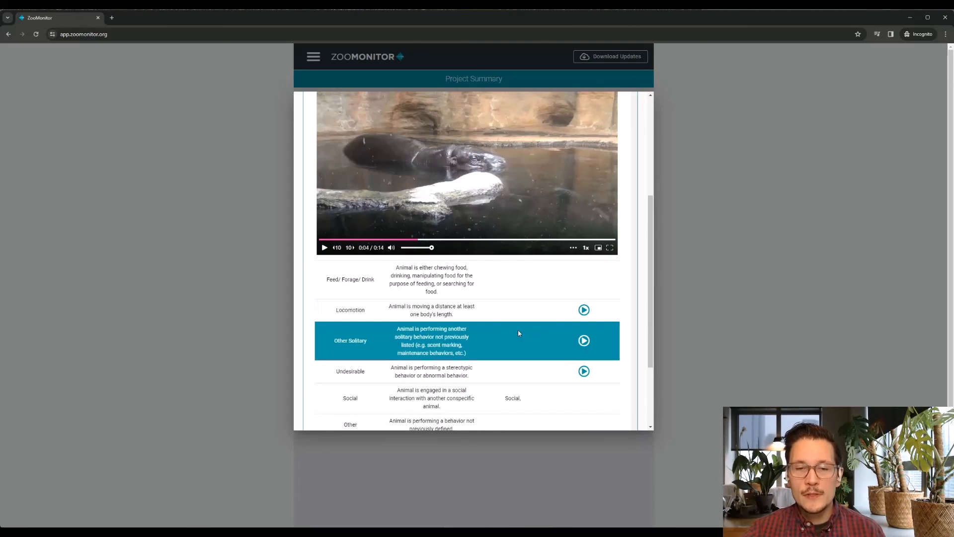
scroll(514, 328, "down", 1)
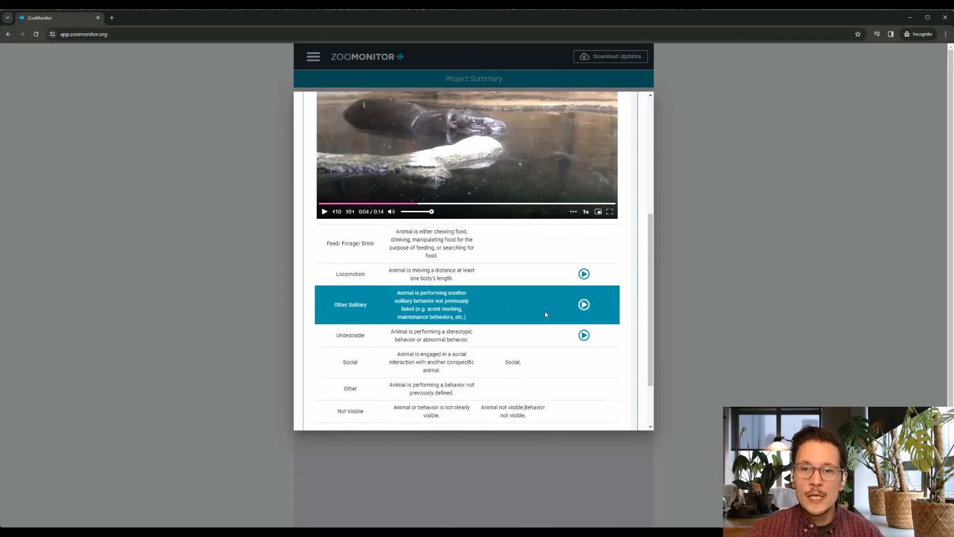
scroll(547, 312, "up", 5)
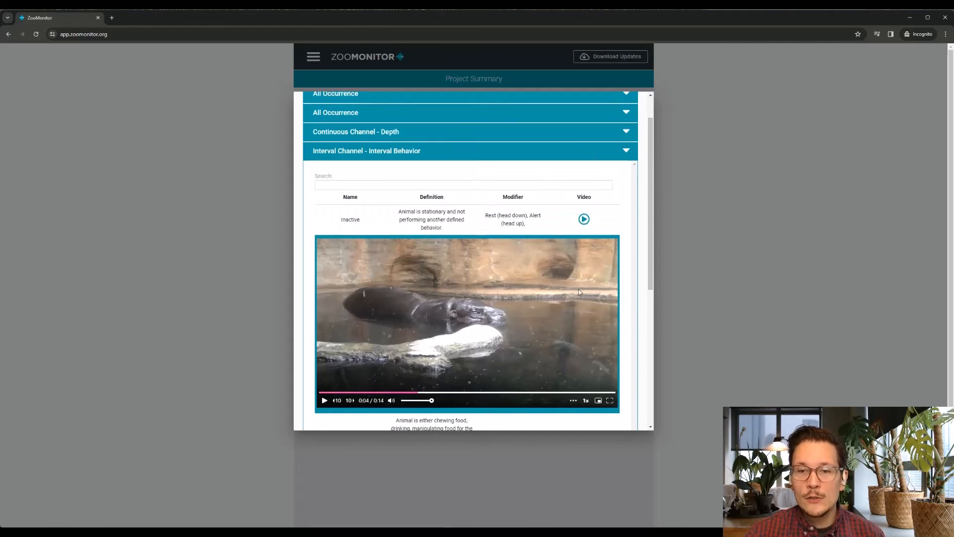
scroll(578, 288, "down", 4)
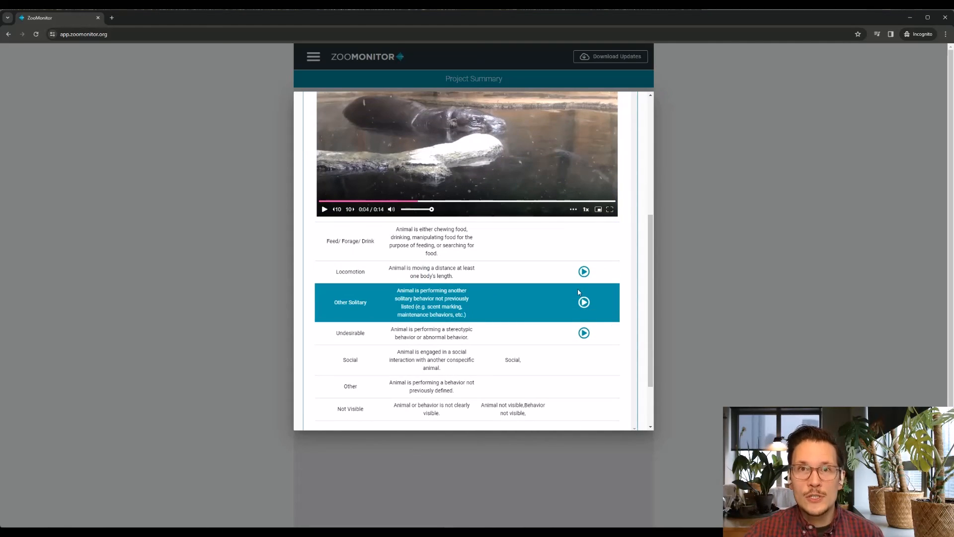
scroll(578, 291, "up", 5)
left_click(579, 192)
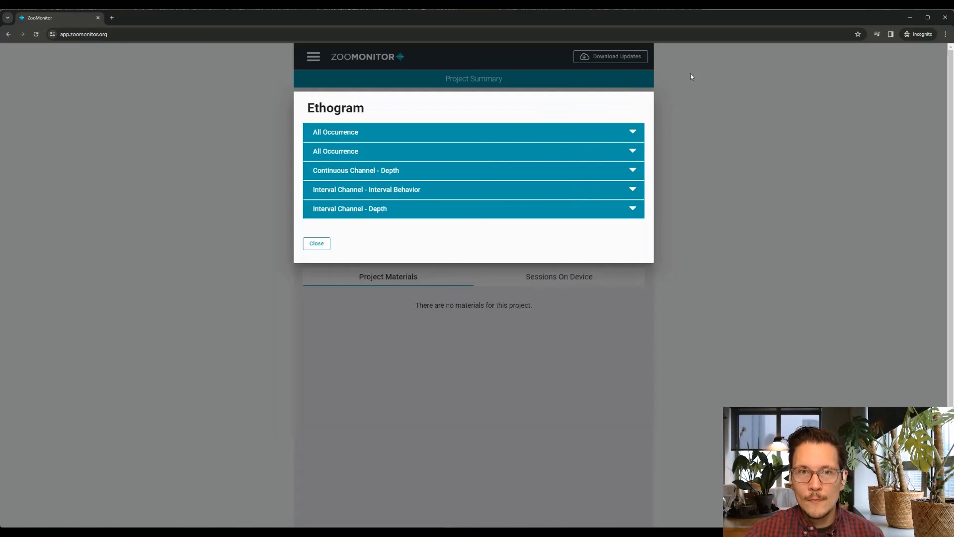